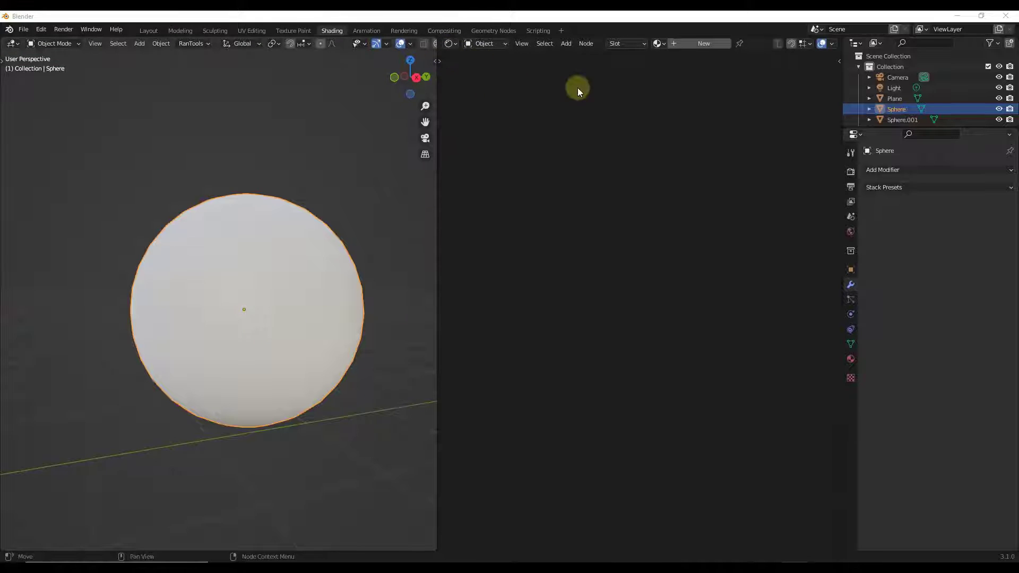
Step: Create a new node-based material for the selected sphere, leaving room ahead of the Principled BSDF node
{"action": "left_click", "coordinate": [704, 43]}
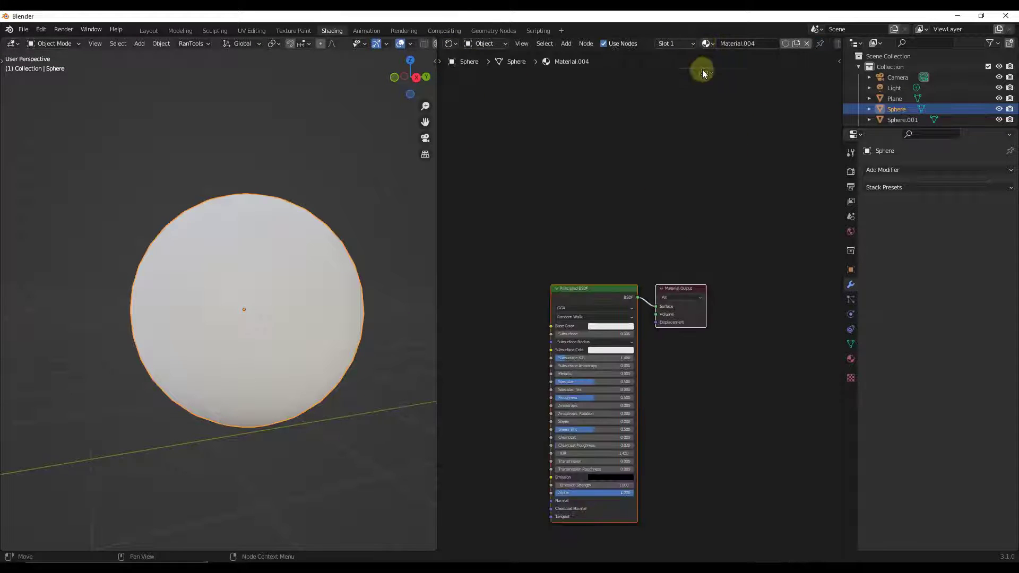
{"action": "middle_click_drag", "start_coordinate": [636, 285], "coordinate": [743, 206]}
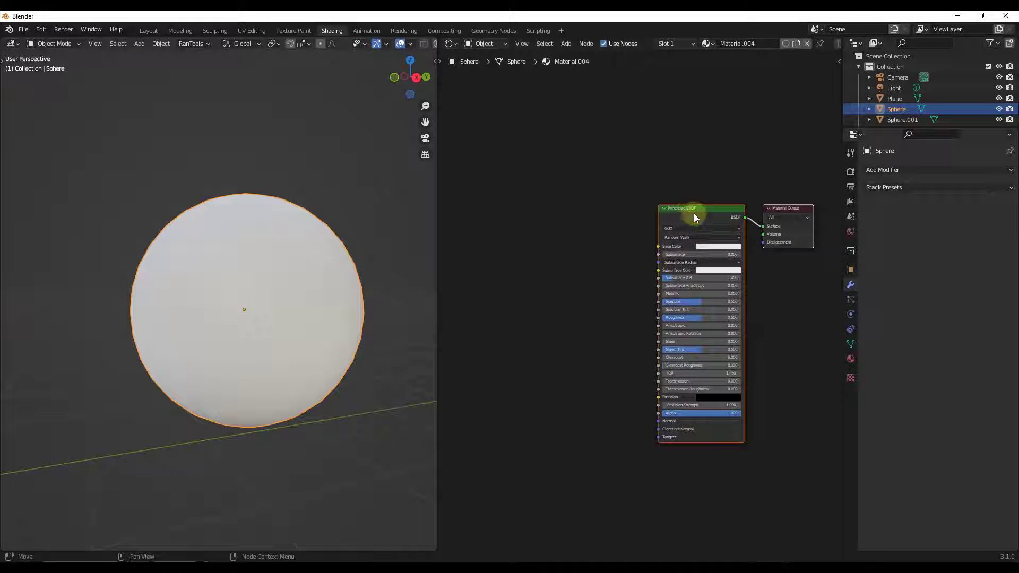
{"action": "left_click", "coordinate": [540, 244]}
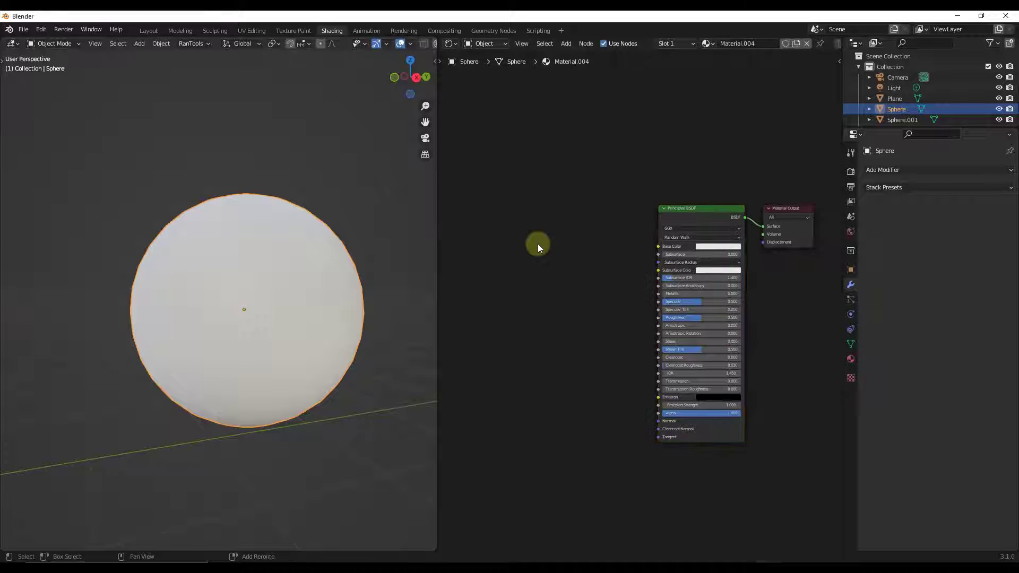
Step: Add a Gradient Texture node ahead of the Principled BSDF node
{"action": "key", "text": "shift+a"}
{"action": "left_click", "coordinate": [538, 243]}
{"action": "type", "text": "gra"}
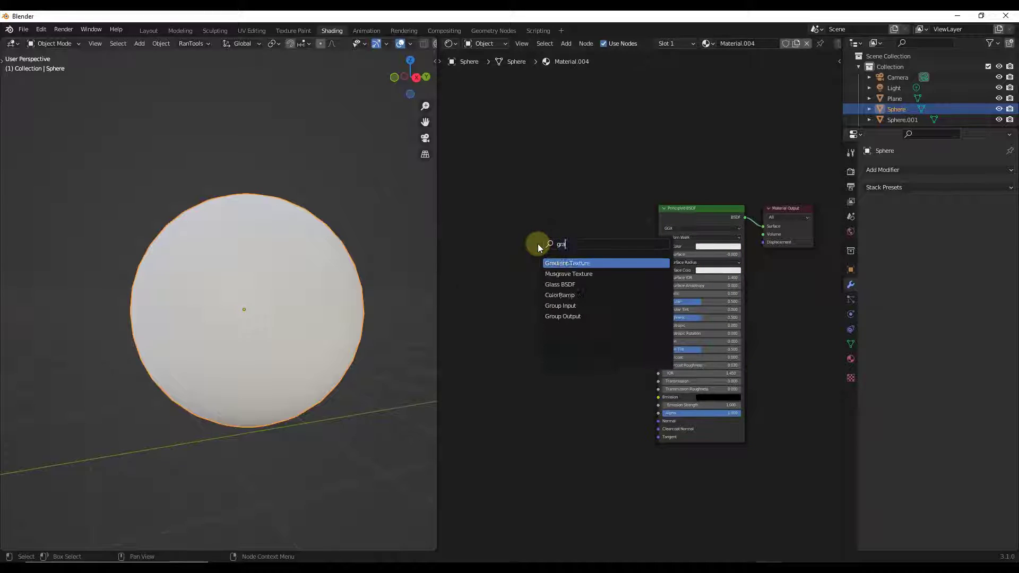
{"action": "key", "text": "Return"}
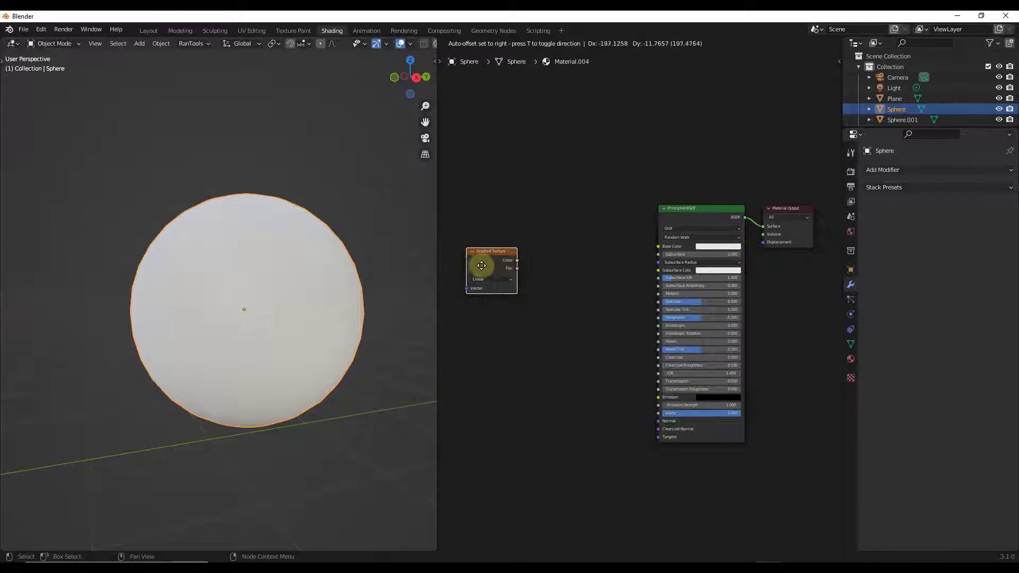
{"action": "left_click", "coordinate": [479, 269]}
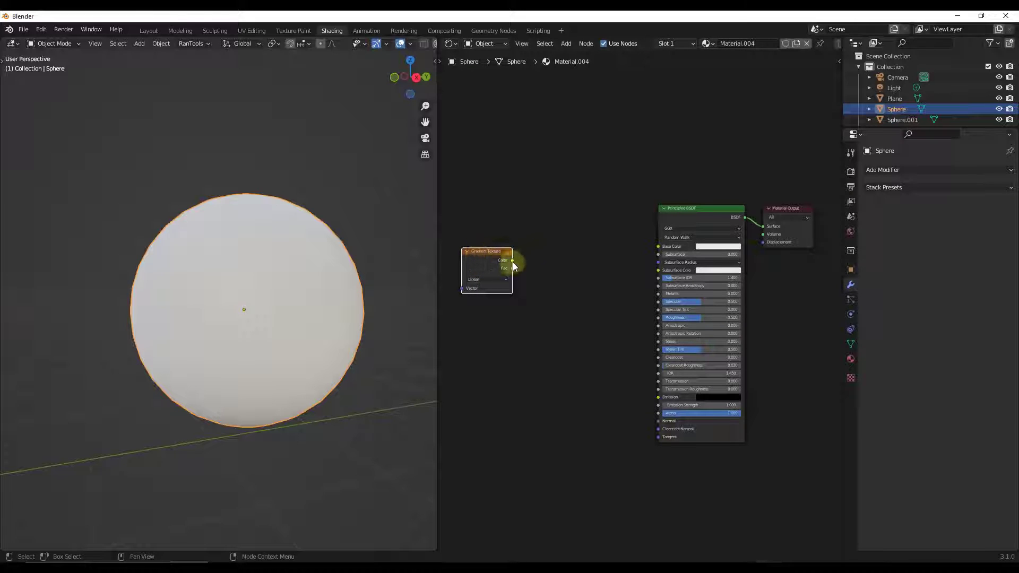
Step: Connect the Gradient Texture's Color output to the Principled BSDF's Base Color and inspect the sphere from several angles
{"action": "left_click_drag", "start_coordinate": [513, 261], "coordinate": [658, 246]}
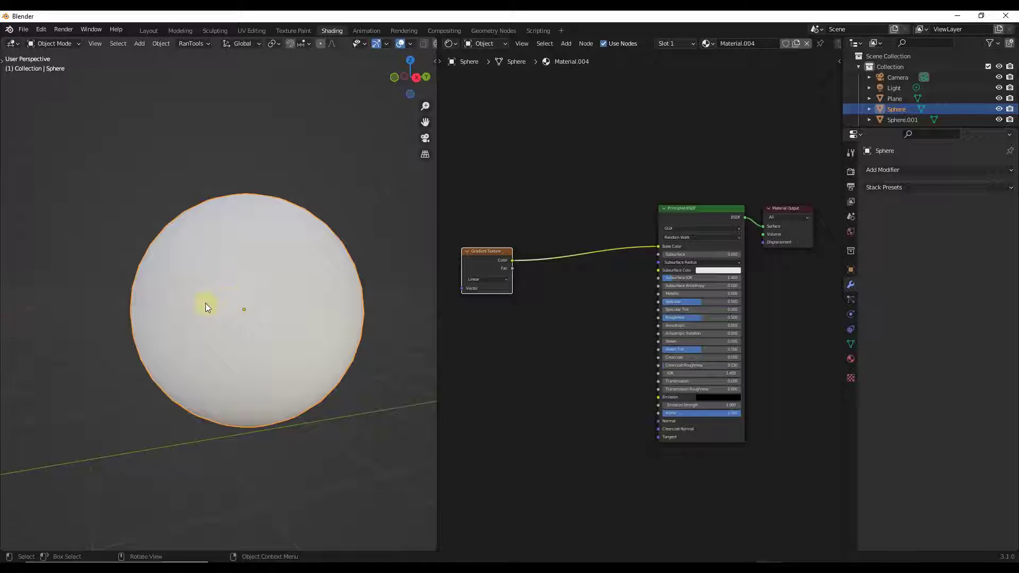
{"action": "mouse_move", "coordinate": [205, 303]}
{"action": "middle_mouse_down"}
{"action": "mouse_move", "coordinate": [327, 294]}
{"action": "mouse_move", "coordinate": [314, 295]}
{"action": "mouse_move", "coordinate": [337, 348]}
{"action": "mouse_move", "coordinate": [359, 323]}
{"action": "mouse_move", "coordinate": [346, 309]}
{"action": "mouse_move", "coordinate": [261, 313]}
{"action": "mouse_move", "coordinate": [320, 310]}
{"action": "mouse_move", "coordinate": [305, 307]}
{"action": "middle_mouse_up"}
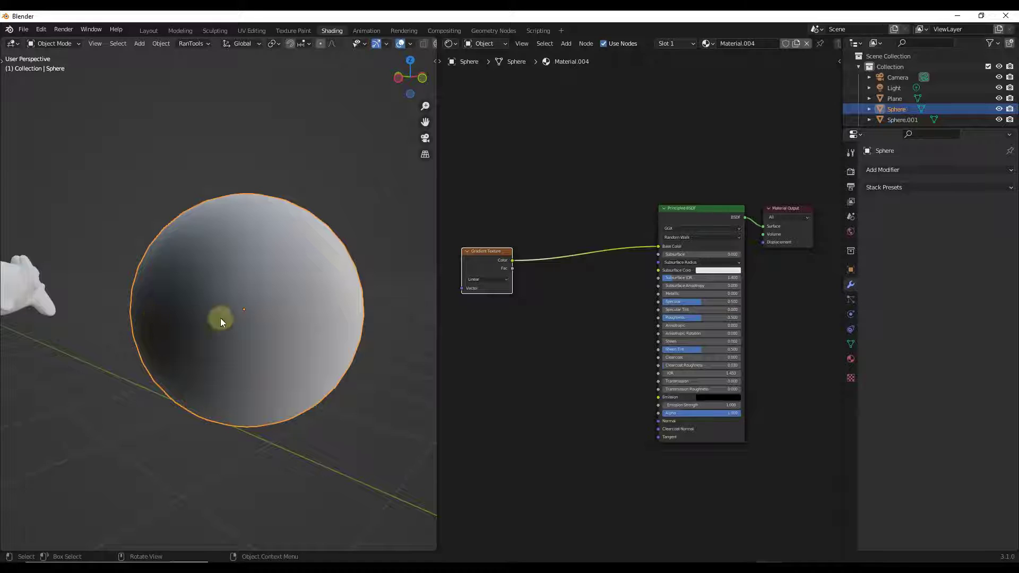
{"action": "mouse_move", "coordinate": [303, 305]}
{"action": "middle_mouse_down"}
{"action": "mouse_move", "coordinate": [207, 314]}
{"action": "mouse_move", "coordinate": [182, 300]}
{"action": "mouse_move", "coordinate": [225, 301]}
{"action": "middle_mouse_up"}
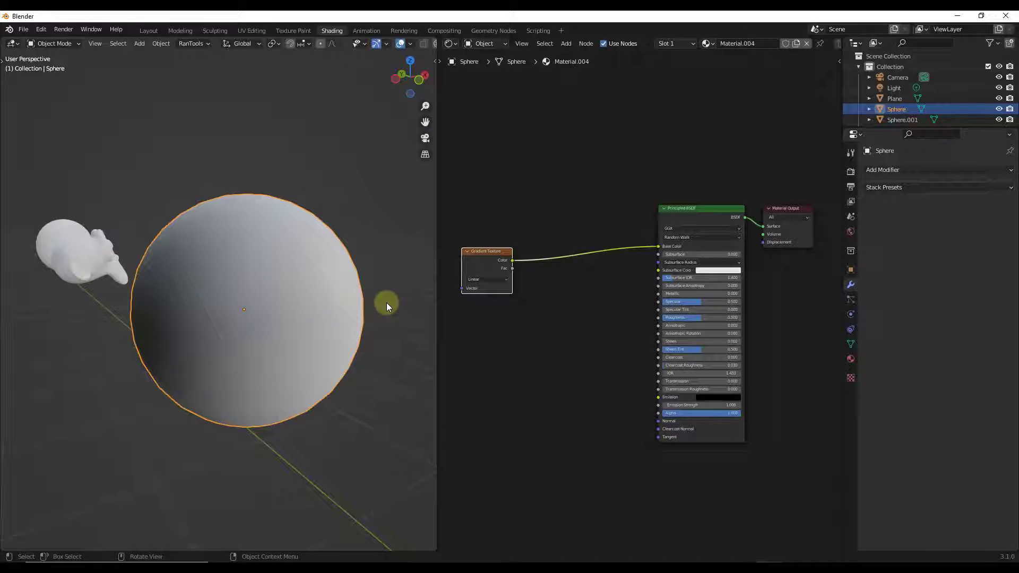
Step: Insert a ColorRamp node between the Gradient Texture and the Principled BSDF, and space the Gradient Texture away from it
{"action": "left_click", "coordinate": [572, 286]}
{"action": "key", "text": "shift+a"}
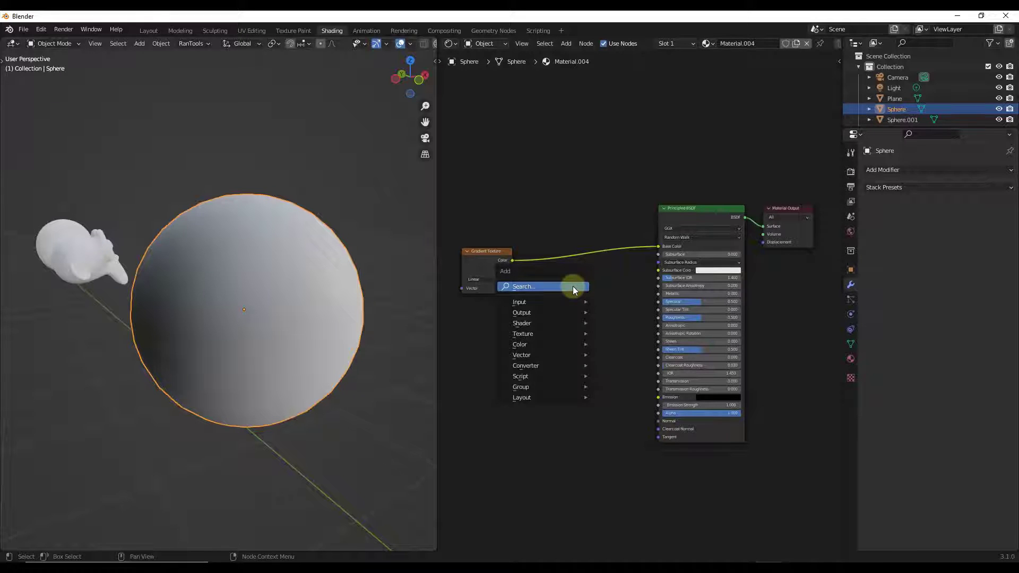
{"action": "left_click", "coordinate": [573, 286]}
{"action": "type", "text": "c"}
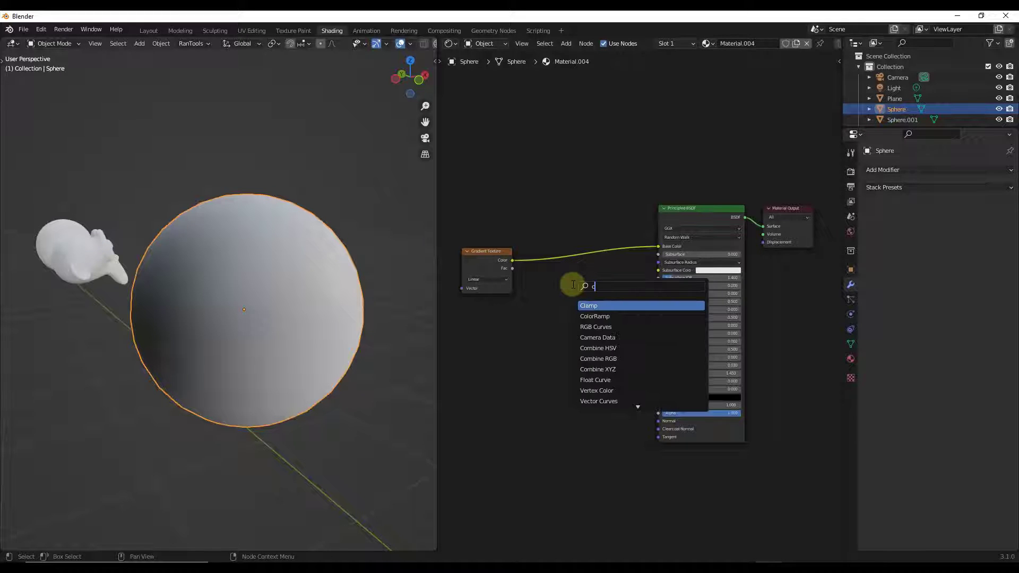
{"action": "left_click", "coordinate": [592, 317]}
{"action": "left_click", "coordinate": [571, 260]}
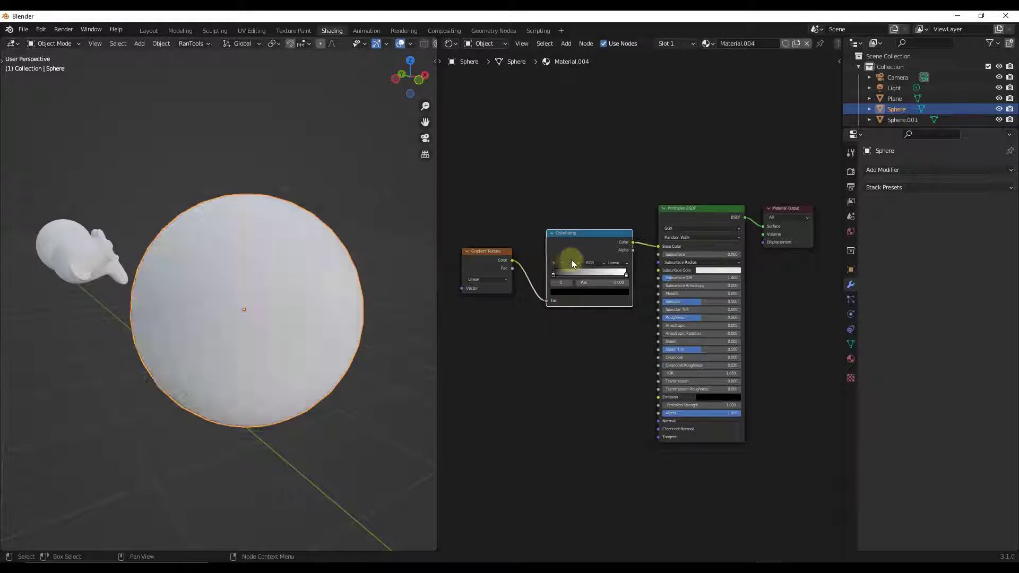
{"action": "left_click_drag", "start_coordinate": [508, 265], "coordinate": [489, 249]}
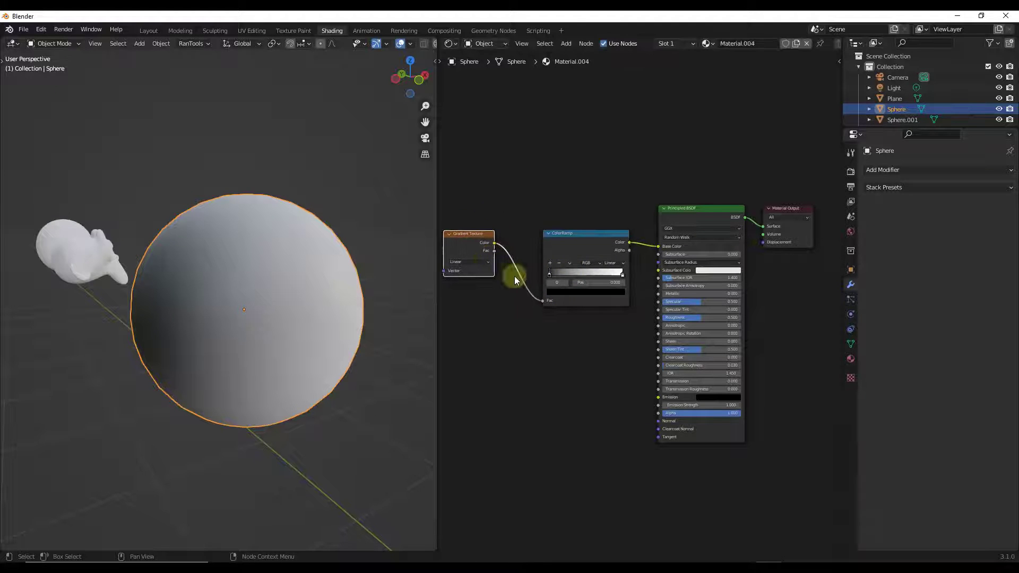
Step: Move the ColorRamp's black and white stops inward, white to about 0.58, and check the gradient on the sphere
{"action": "mouse_move", "coordinate": [550, 275]}
{"action": "left_mouse_down"}
{"action": "mouse_move", "coordinate": [621, 275]}
{"action": "mouse_move", "coordinate": [592, 276]}
{"action": "left_mouse_up"}
{"action": "mouse_move", "coordinate": [340, 281]}
{"action": "middle_mouse_down"}
{"action": "mouse_move", "coordinate": [283, 281]}
{"action": "mouse_move", "coordinate": [298, 275]}
{"action": "mouse_move", "coordinate": [223, 313]}
{"action": "mouse_move", "coordinate": [165, 245]}
{"action": "middle_mouse_up"}
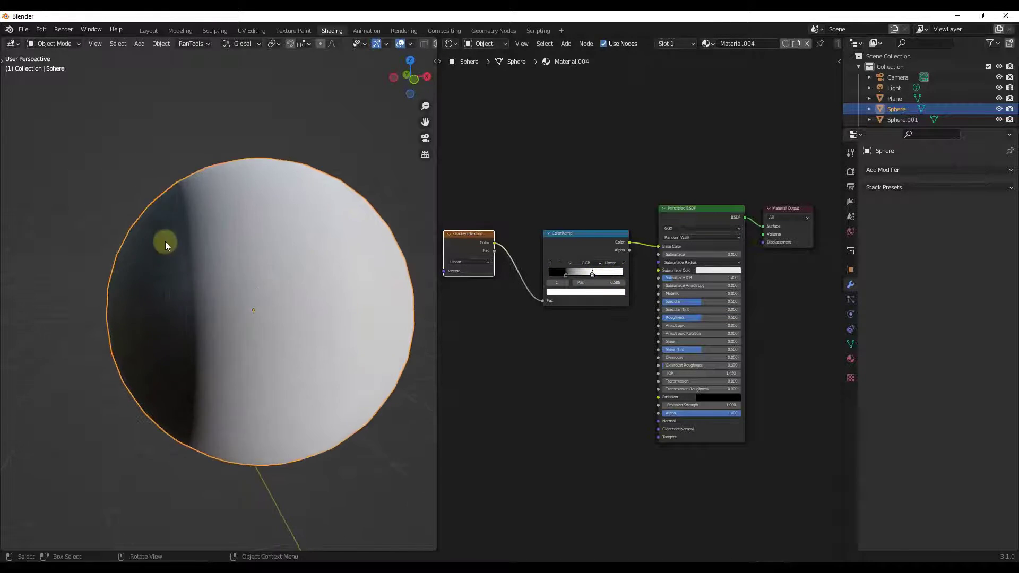
{"action": "middle_click_drag", "start_coordinate": [191, 375], "coordinate": [421, 288]}
{"action": "middle_click_drag", "start_coordinate": [200, 318], "coordinate": [214, 313]}
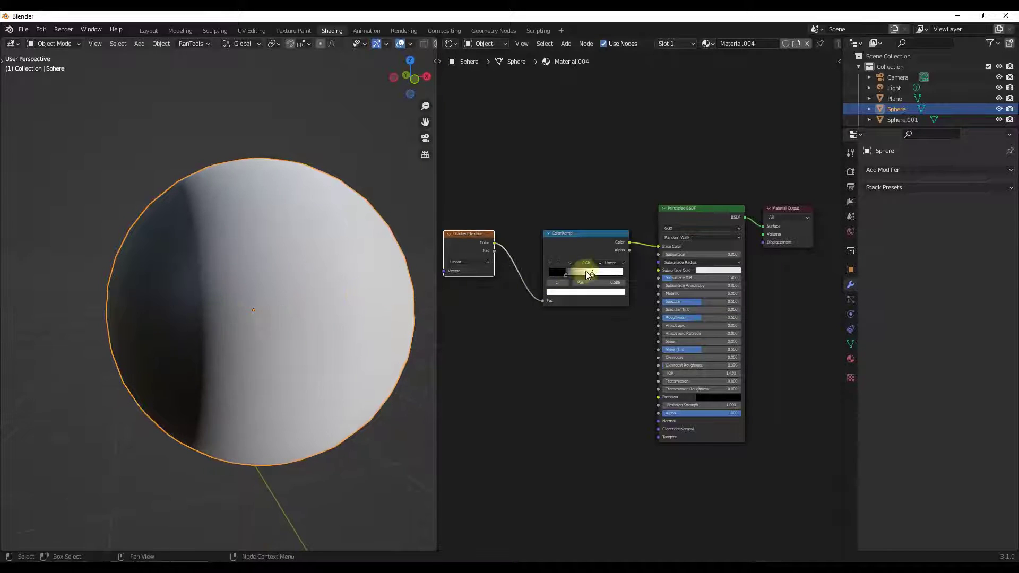
Step: Bring the black and white stops close together near the ramp's middle, with the white stop at about 0.523
{"action": "mouse_move", "coordinate": [567, 274]}
{"action": "left_mouse_down"}
{"action": "mouse_move", "coordinate": [610, 274]}
{"action": "mouse_move", "coordinate": [569, 272]}
{"action": "left_mouse_up"}
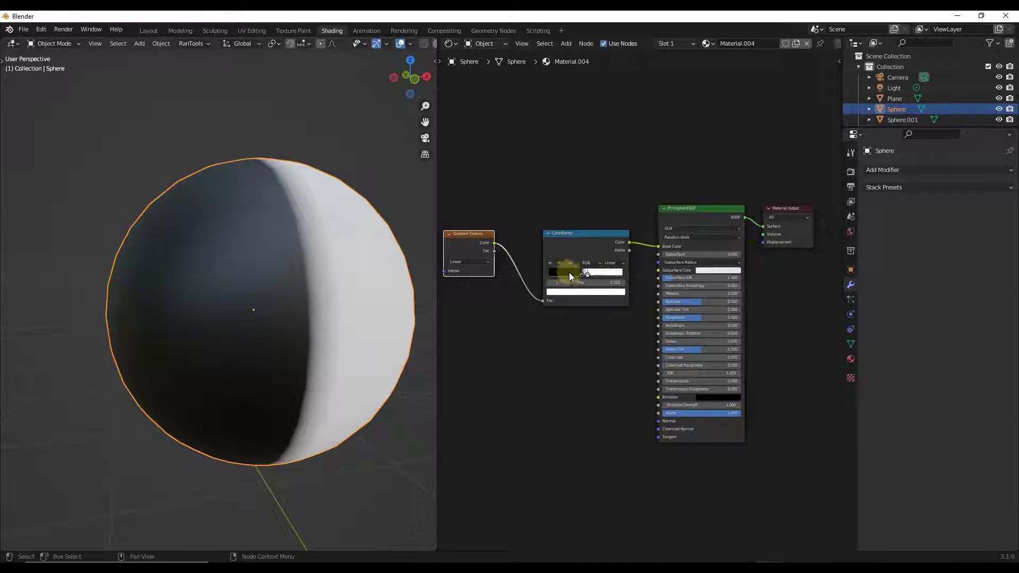
{"action": "left_click", "coordinate": [588, 276]}
{"action": "left_click", "coordinate": [538, 268]}
{"action": "left_click", "coordinate": [474, 248]}
{"action": "left_click", "coordinate": [484, 247]}
{"action": "left_click", "coordinate": [588, 276]}
{"action": "left_click", "coordinate": [324, 273]}
{"action": "scroll", "coordinate": [574, 273], "scroll_direction": "up", "scroll_amount": 5}
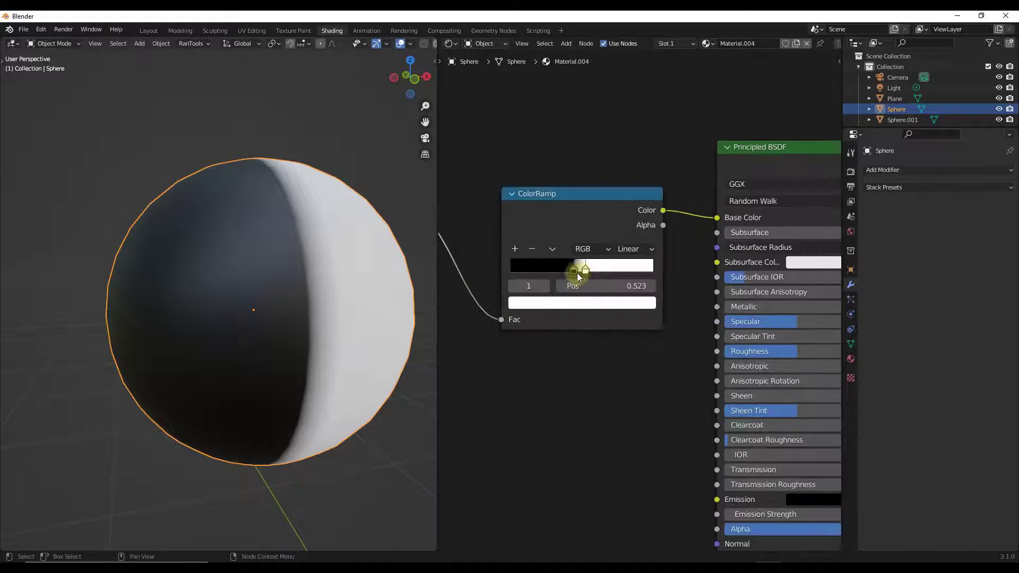
{"action": "scroll", "coordinate": [572, 273], "scroll_direction": "down", "scroll_amount": 5}
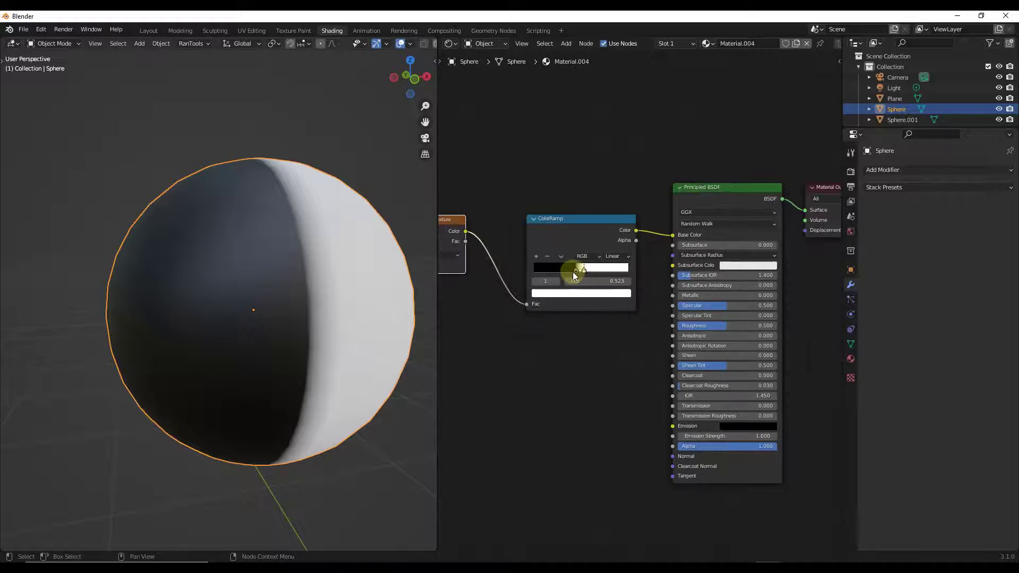
Step: Return the ColorRamp stops to positions 0 and 1, and change the white end stop's color to pure blue
{"action": "mouse_move", "coordinate": [575, 272]}
{"action": "left_mouse_down"}
{"action": "mouse_move", "coordinate": [533, 270]}
{"action": "mouse_move", "coordinate": [636, 270]}
{"action": "left_mouse_up"}
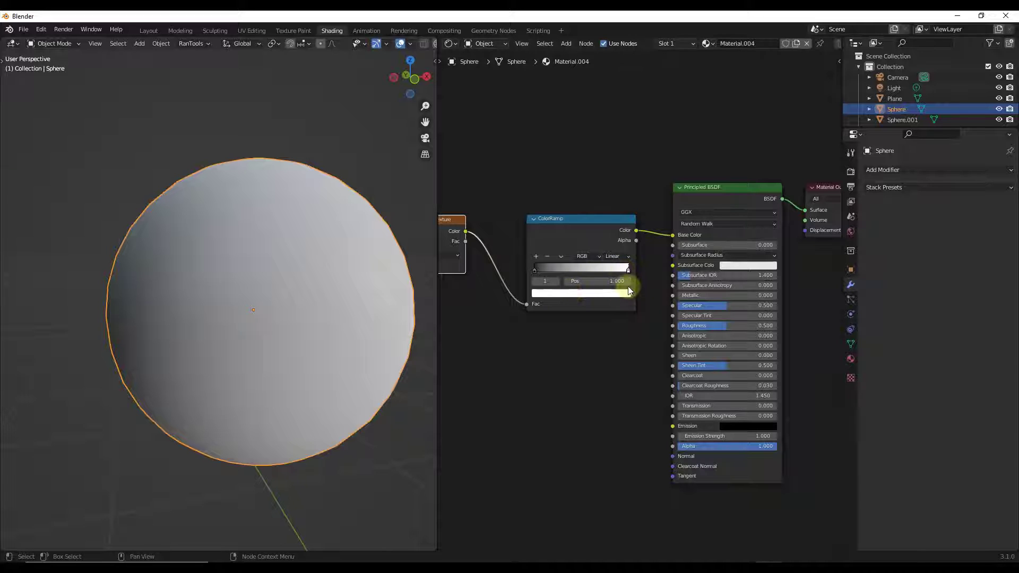
{"action": "scroll", "coordinate": [628, 284], "scroll_direction": "up", "scroll_amount": 2}
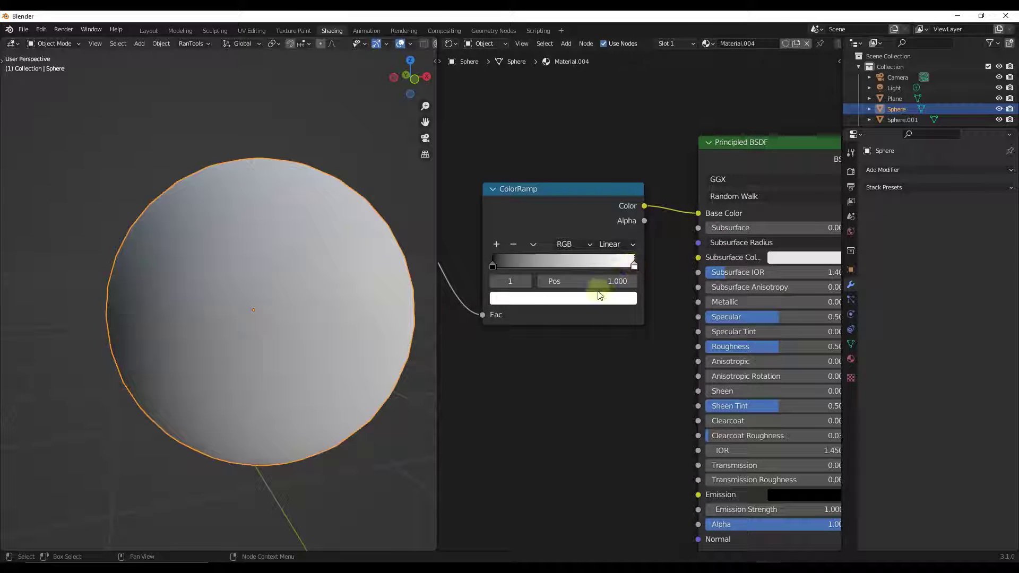
{"action": "left_click", "coordinate": [584, 298]}
{"action": "left_click_drag", "start_coordinate": [558, 154], "coordinate": [593, 123]}
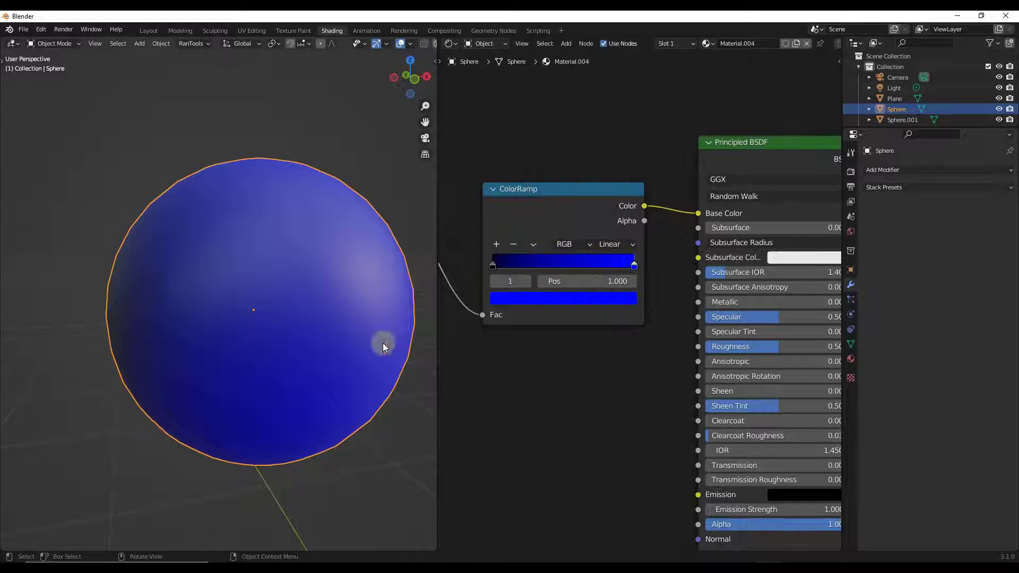
{"action": "middle_click_drag", "start_coordinate": [384, 343], "coordinate": [219, 320]}
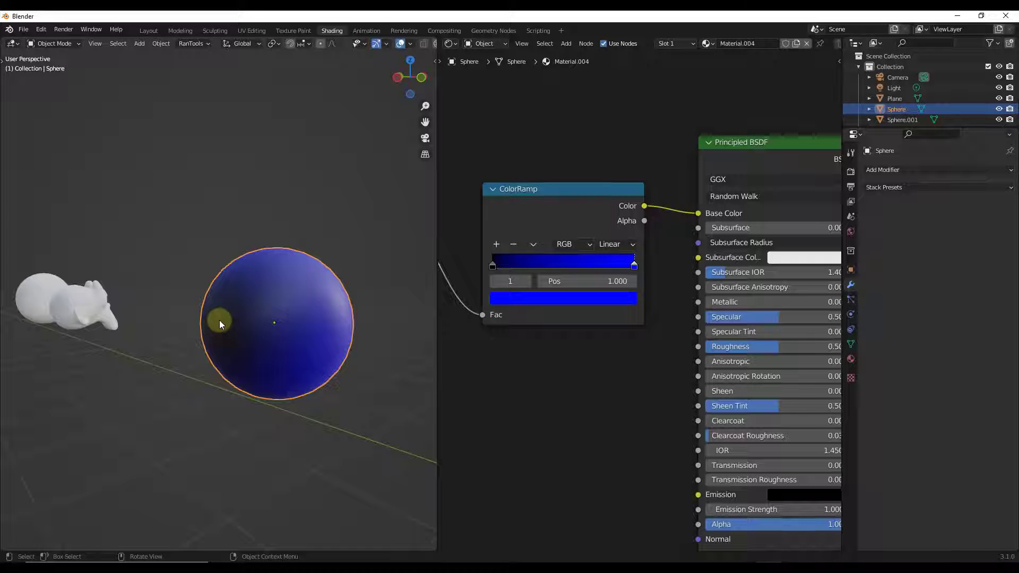
Step: Set the ColorRamp's black start stop to yellow with hue 0.111 and full saturation and value
{"action": "left_click", "coordinate": [492, 265]}
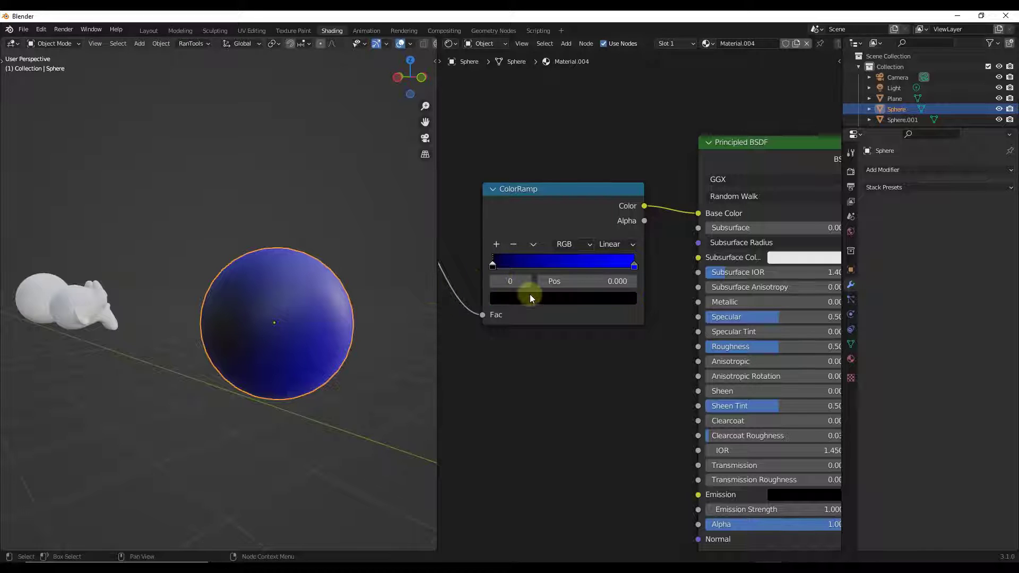
{"action": "left_click", "coordinate": [529, 295]}
{"action": "left_click_drag", "start_coordinate": [609, 173], "coordinate": [610, 90]}
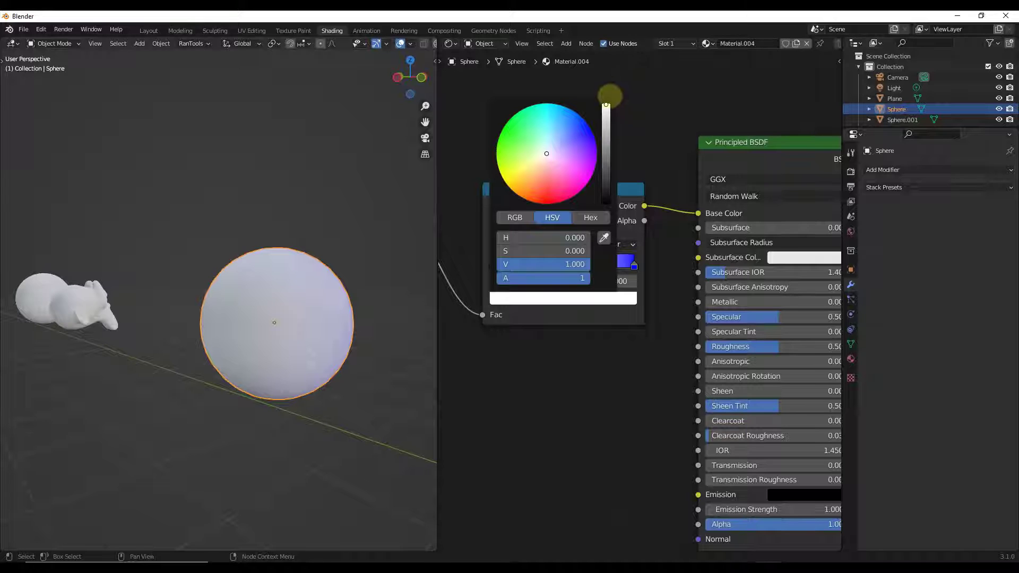
{"action": "left_click_drag", "start_coordinate": [544, 157], "coordinate": [496, 196]}
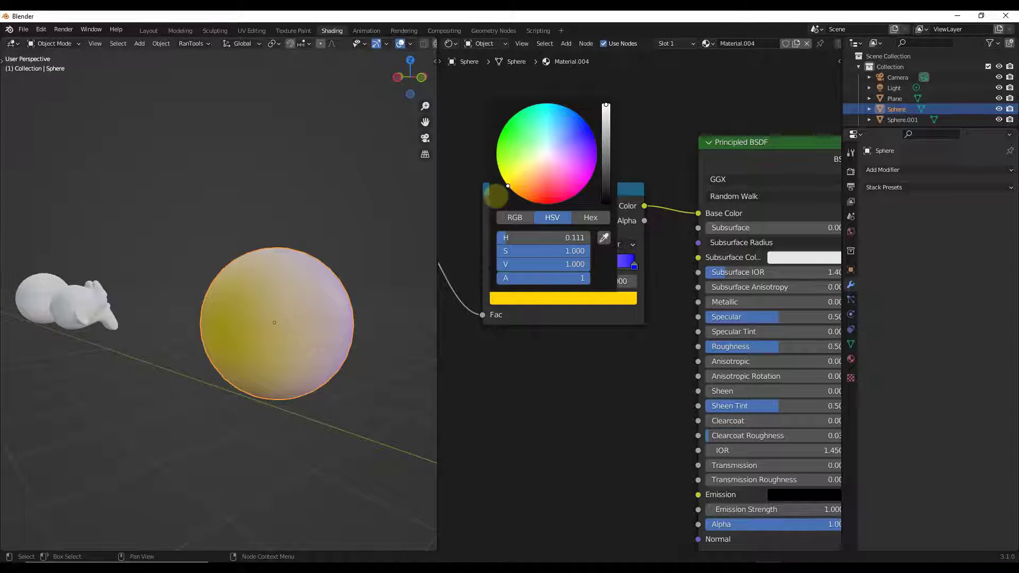
{"action": "left_click", "coordinate": [621, 353]}
{"action": "left_click", "coordinate": [454, 287]}
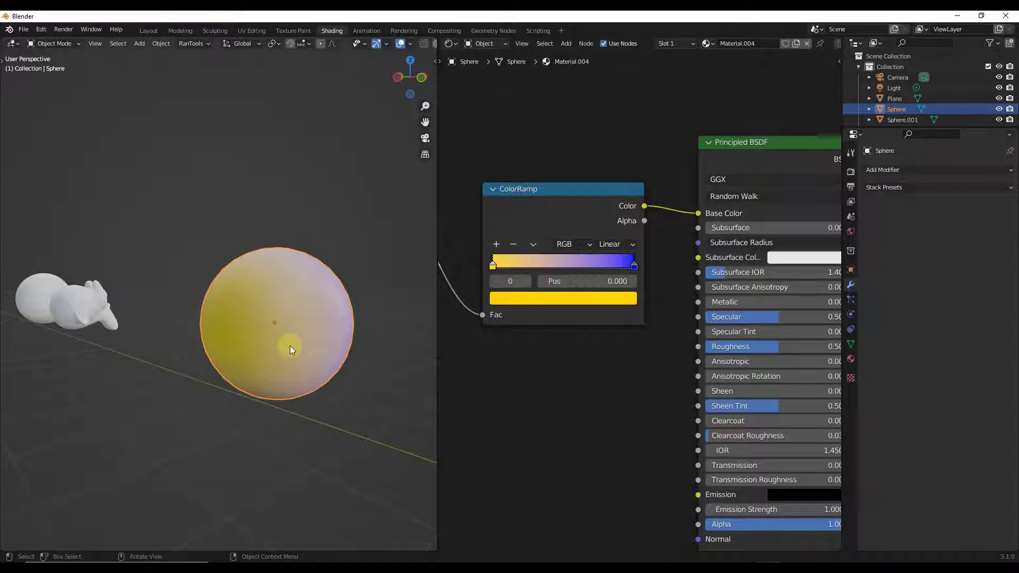
{"action": "middle_click_drag", "start_coordinate": [290, 346], "coordinate": [334, 311]}
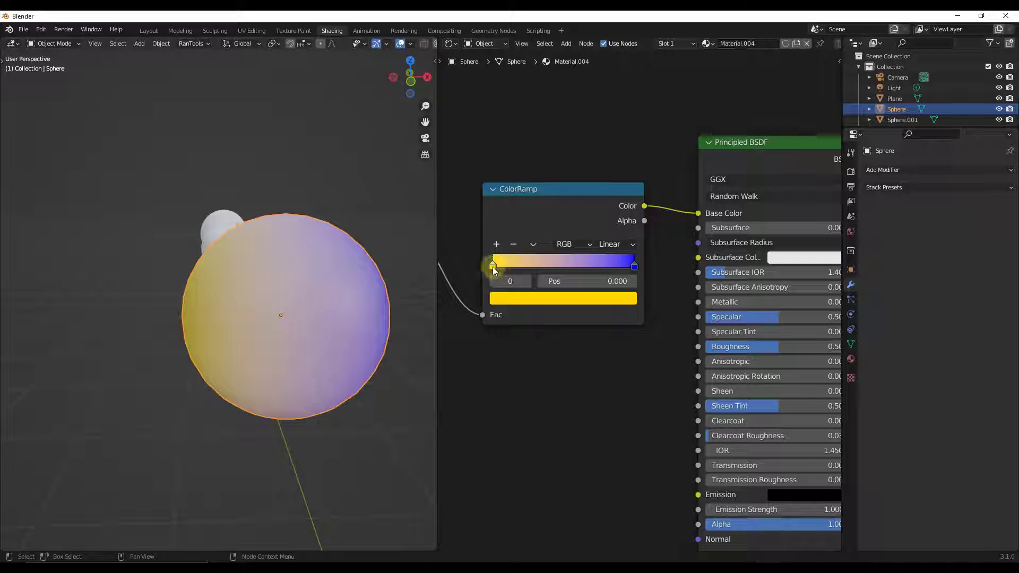
Step: Try the yellow stop at about 0.277 and shift the blue stop slightly, returning the yellow stop to the ramp's start
{"action": "left_click_drag", "start_coordinate": [492, 266], "coordinate": [535, 271]}
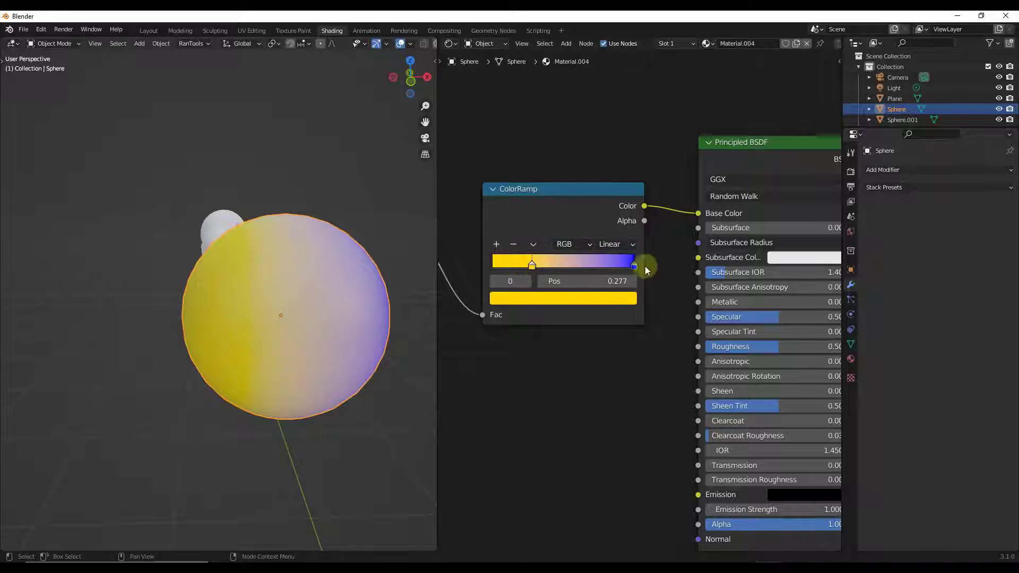
{"action": "mouse_move", "coordinate": [632, 269]}
{"action": "left_mouse_down"}
{"action": "mouse_move", "coordinate": [538, 268]}
{"action": "mouse_move", "coordinate": [614, 266]}
{"action": "left_mouse_up"}
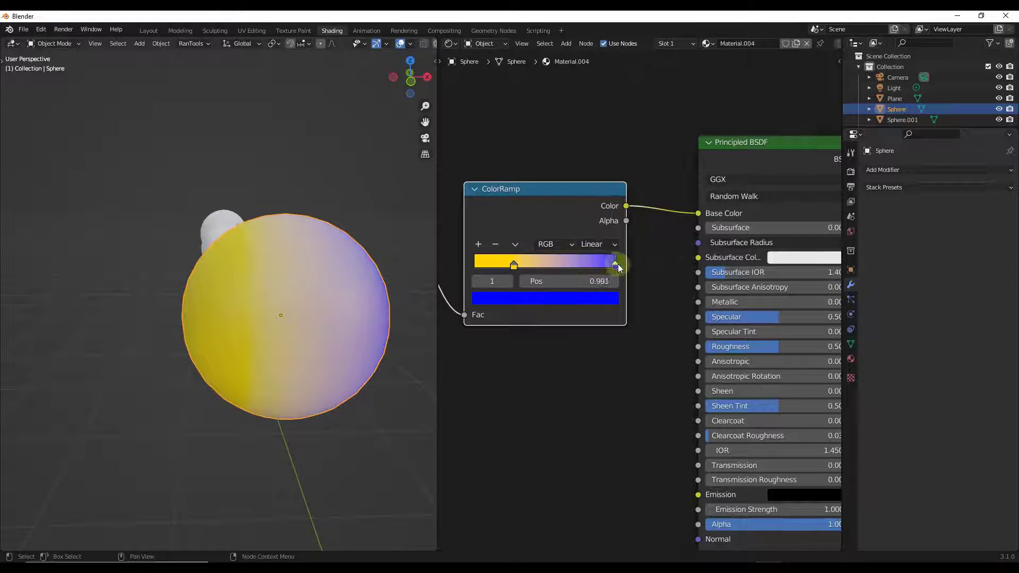
{"action": "left_click_drag", "start_coordinate": [513, 265], "coordinate": [448, 266]}
Step: Add a red color stop between yellow and blue on the ColorRamp and position it at about 0.477
{"action": "left_click", "coordinate": [478, 245]}
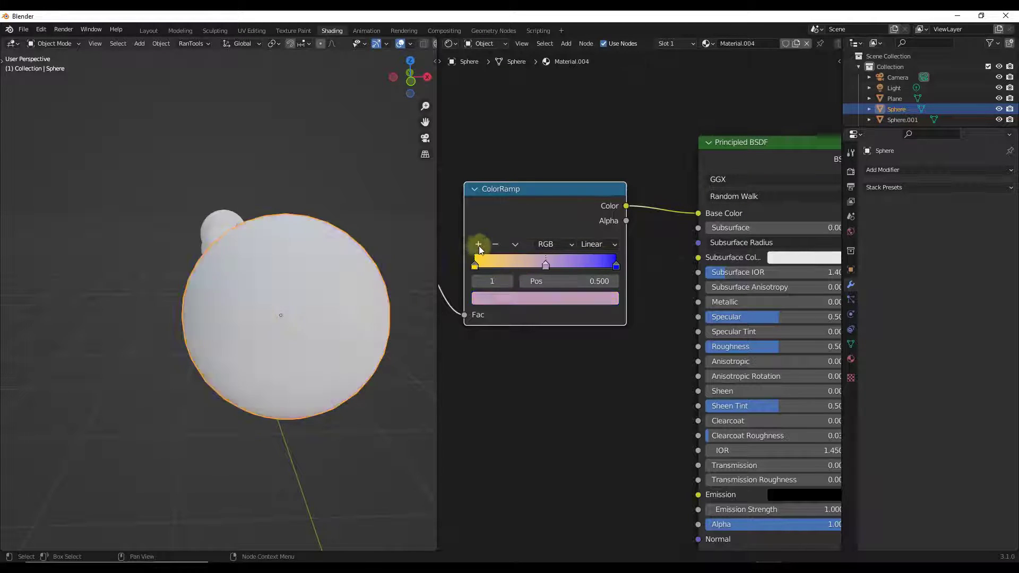
{"action": "left_click", "coordinate": [536, 301]}
{"action": "left_click_drag", "start_coordinate": [533, 159], "coordinate": [530, 201]}
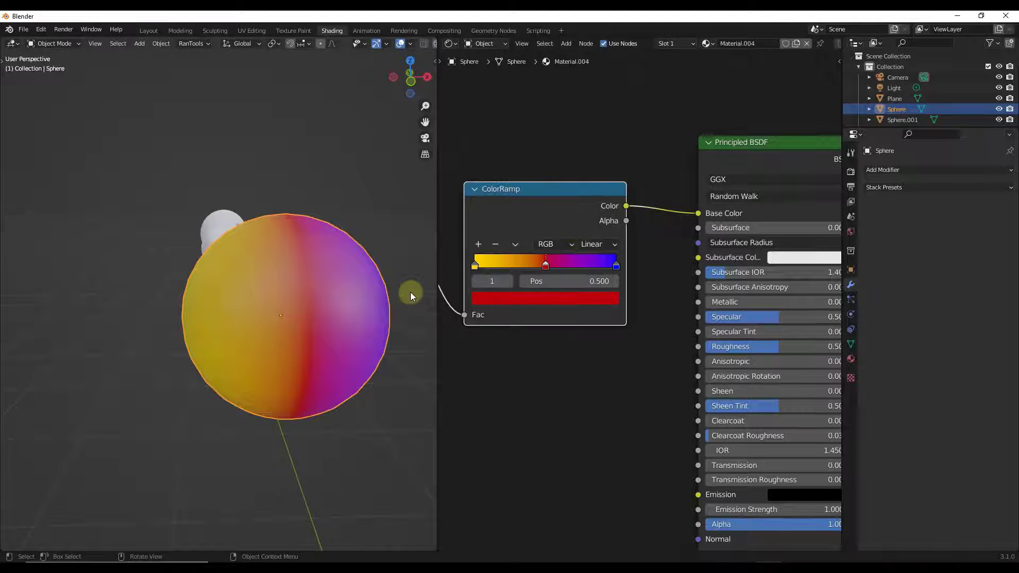
{"action": "left_click_drag", "start_coordinate": [544, 266], "coordinate": [543, 266]}
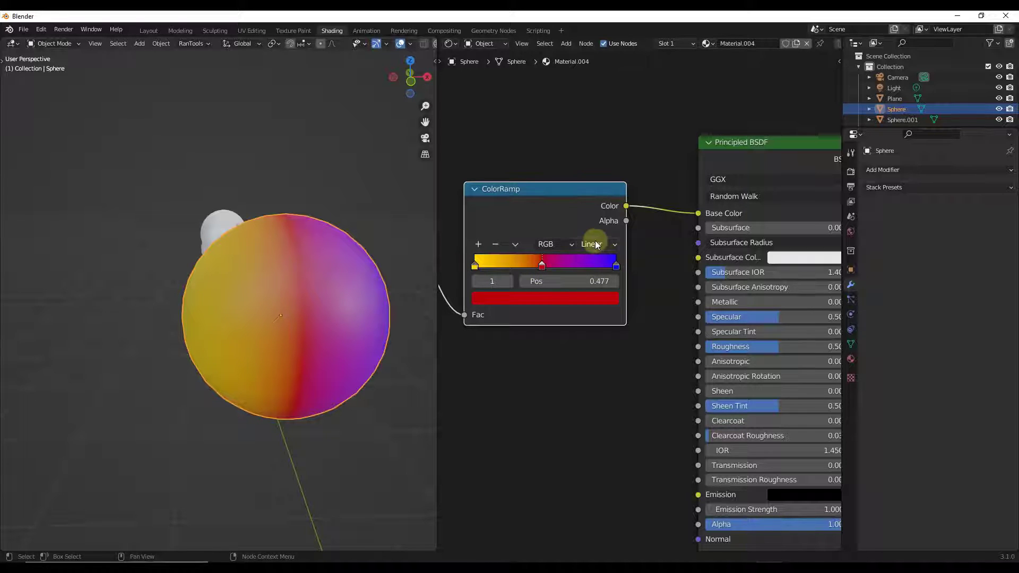
{"action": "middle_click_drag", "start_coordinate": [329, 318], "coordinate": [262, 313]}
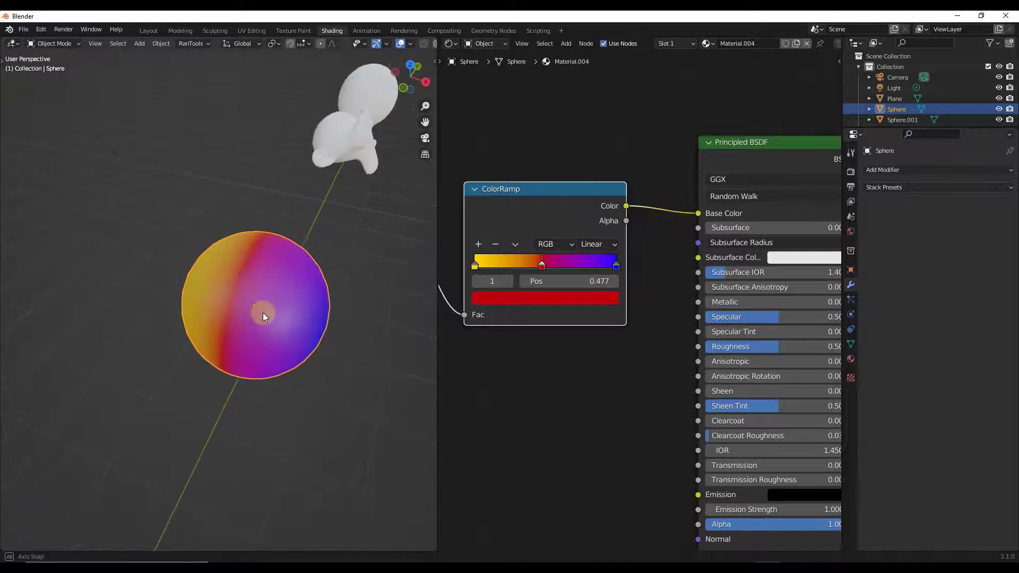
Step: Change the ColorRamp's interpolation to Ease and inspect the color blending on the sphere up close
{"action": "left_click", "coordinate": [595, 245]}
{"action": "left_click", "coordinate": [599, 260]}
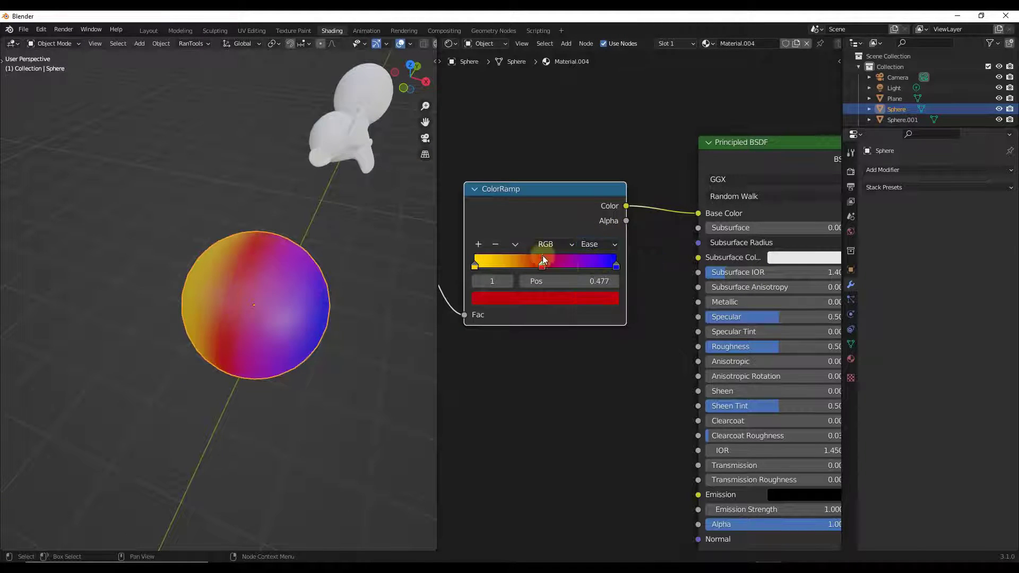
{"action": "scroll", "coordinate": [205, 279], "scroll_direction": "up", "scroll_amount": 4}
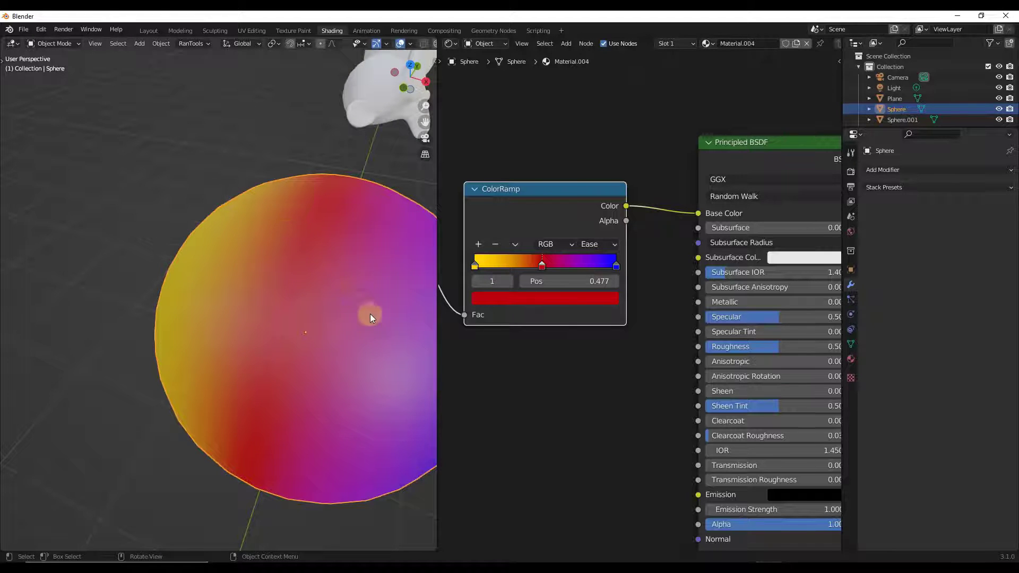
Step: Add a green stop between red and blue on the ColorRamp at about 0.655, with hue 0.330, saturation 1.000 and value 0.750
{"action": "scroll", "coordinate": [319, 297], "scroll_direction": "down", "scroll_amount": 4}
{"action": "middle_click_drag", "start_coordinate": [310, 279], "coordinate": [383, 276]}
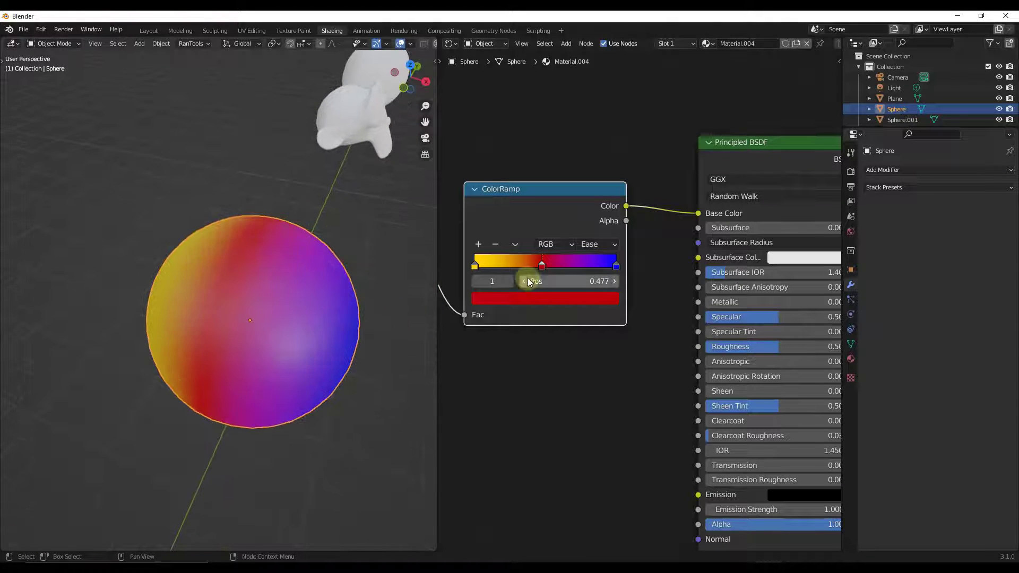
{"action": "left_click_drag", "start_coordinate": [542, 268], "coordinate": [572, 269]}
{"action": "left_click", "coordinate": [479, 244]}
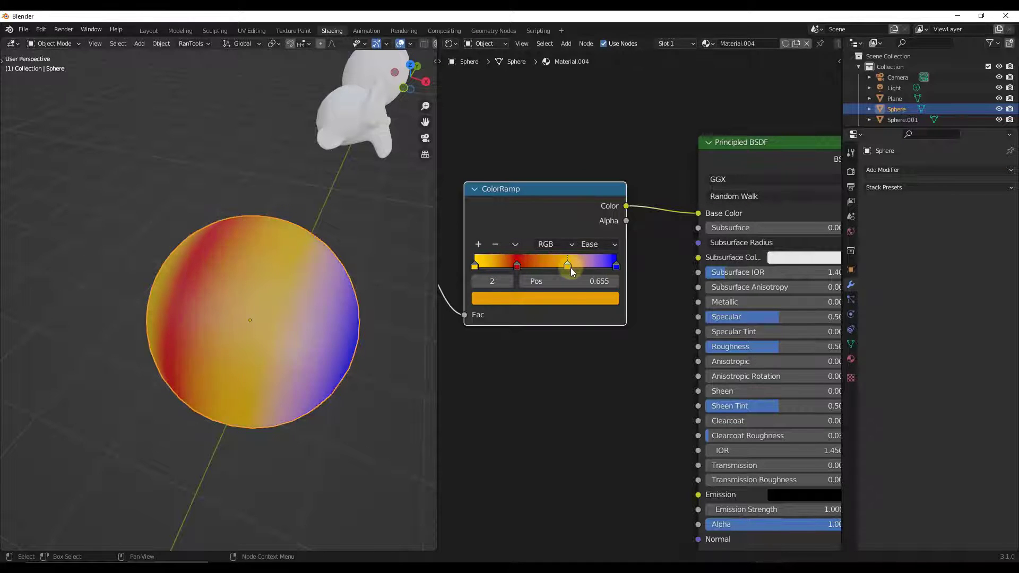
{"action": "left_click", "coordinate": [542, 298]}
{"action": "left_click_drag", "start_coordinate": [519, 155], "coordinate": [465, 128]}
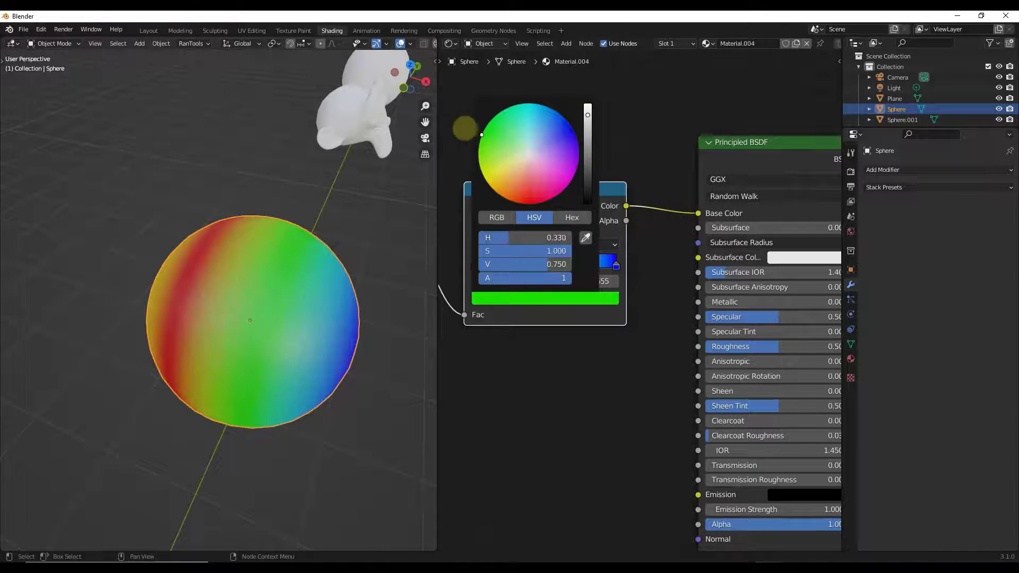
{"action": "middle_click_drag", "start_coordinate": [306, 270], "coordinate": [335, 271]}
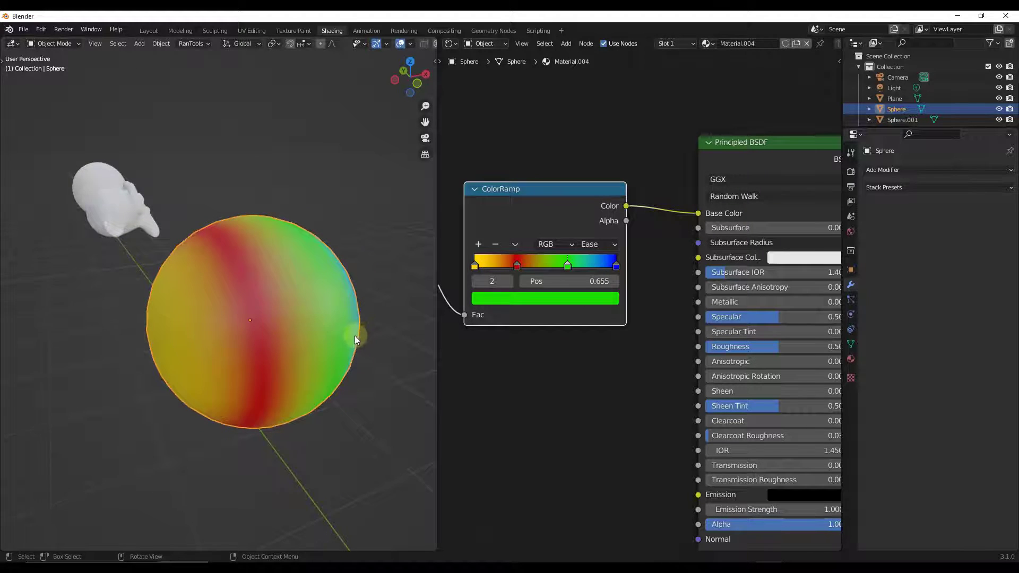
{"action": "middle_click_drag", "start_coordinate": [354, 335], "coordinate": [241, 297]}
{"action": "scroll", "coordinate": [263, 310], "scroll_direction": "up", "scroll_amount": 3}
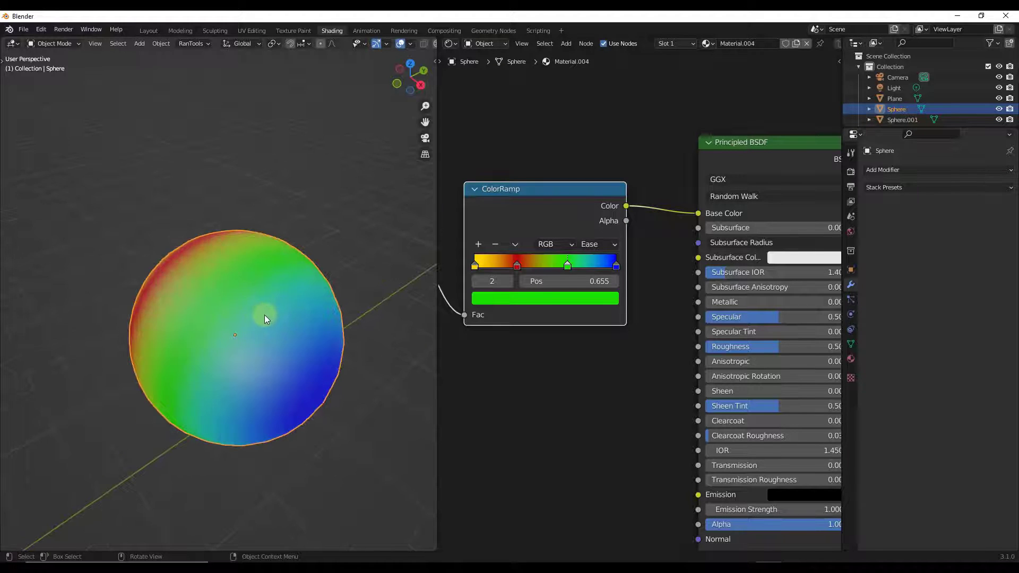
Step: Select the Suzanne monkey head, create a new material for it and move its Principled BSDF node next to the Material Output
{"action": "scroll", "coordinate": [259, 304], "scroll_direction": "down", "scroll_amount": 2}
{"action": "scroll", "coordinate": [241, 316], "scroll_direction": "down", "scroll_amount": 2}
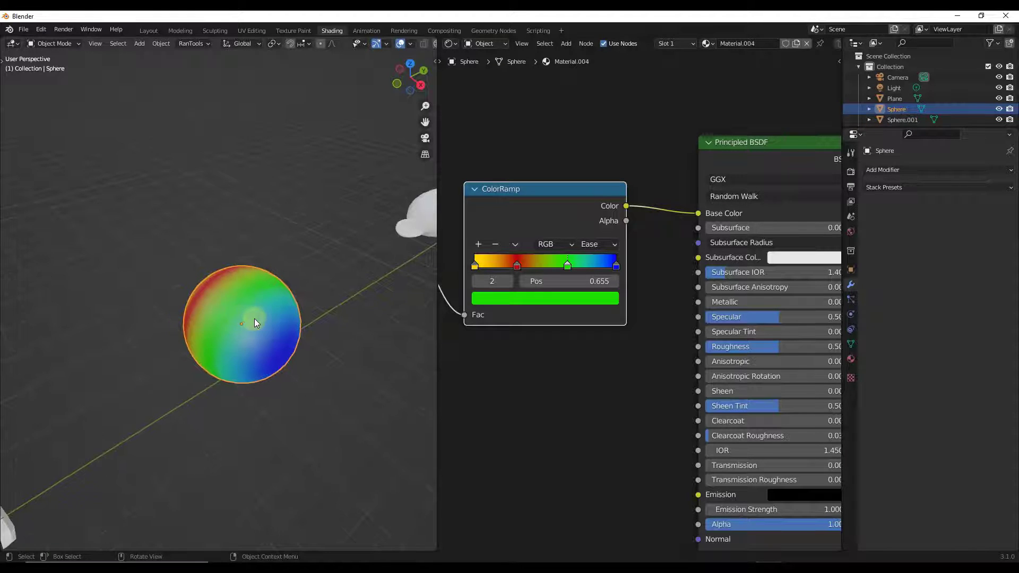
{"action": "scroll", "coordinate": [256, 317], "scroll_direction": "down", "scroll_amount": 3}
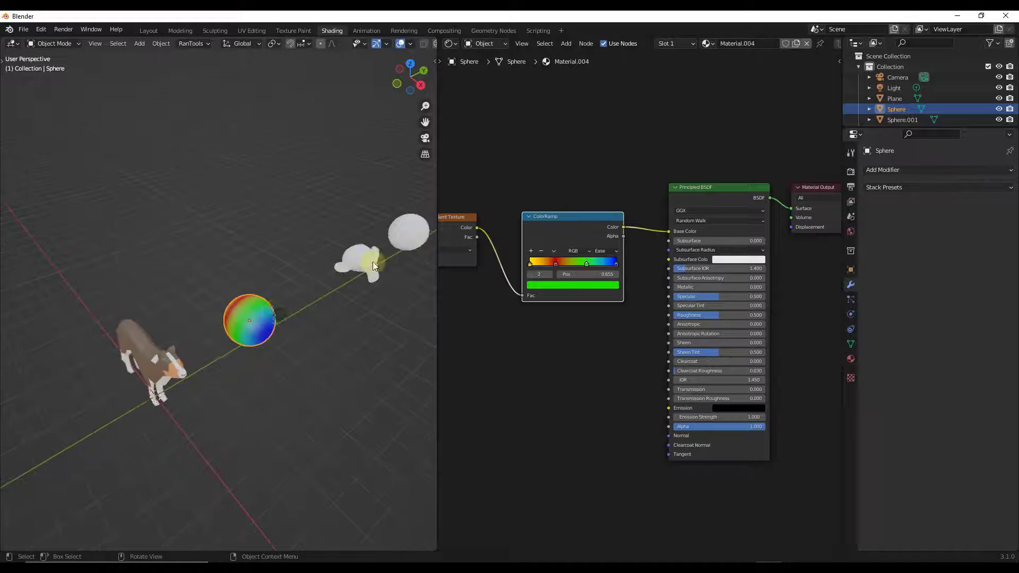
{"action": "scroll", "coordinate": [372, 262], "scroll_direction": "up", "scroll_amount": 5}
{"action": "scroll", "coordinate": [371, 266], "scroll_direction": "up", "scroll_amount": 3}
{"action": "scroll", "coordinate": [346, 261], "scroll_direction": "down", "scroll_amount": 4}
{"action": "left_click", "coordinate": [376, 312]}
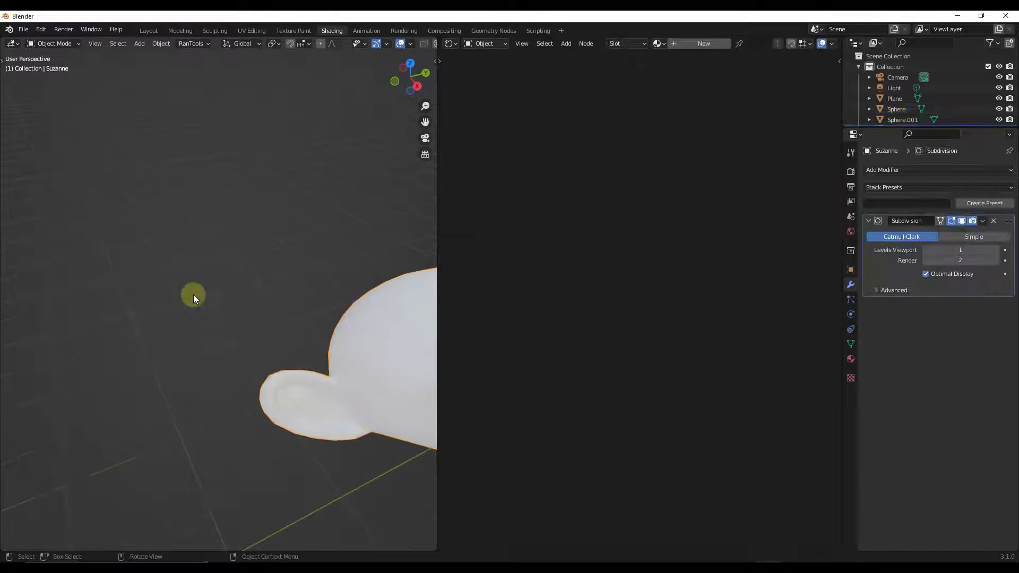
{"action": "scroll", "coordinate": [193, 294], "scroll_direction": "down", "scroll_amount": 3}
{"action": "scroll", "coordinate": [297, 315], "scroll_direction": "up", "scroll_amount": 3}
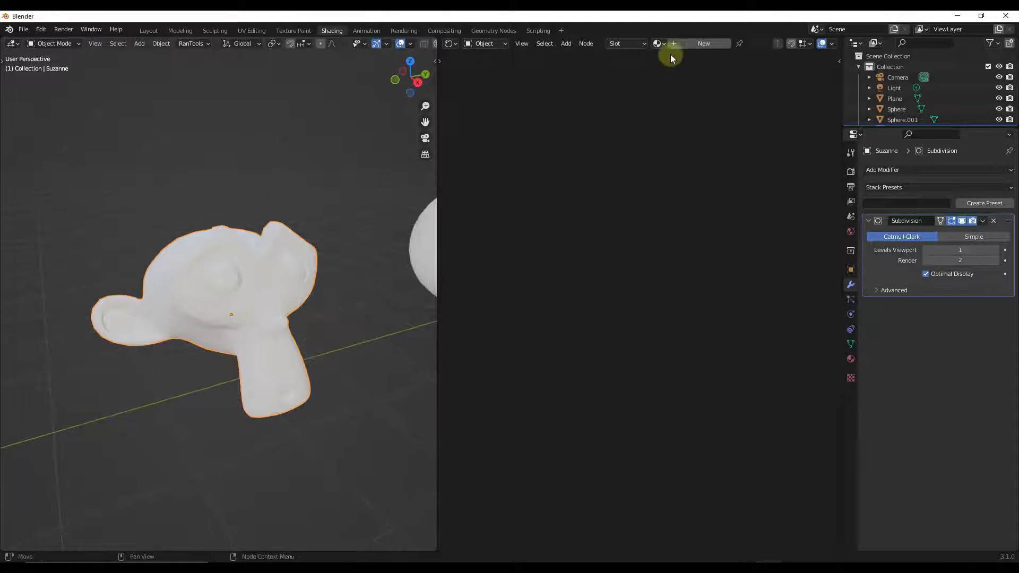
{"action": "left_click", "coordinate": [694, 47]}
{"action": "left_click_drag", "start_coordinate": [621, 278], "coordinate": [723, 191]}
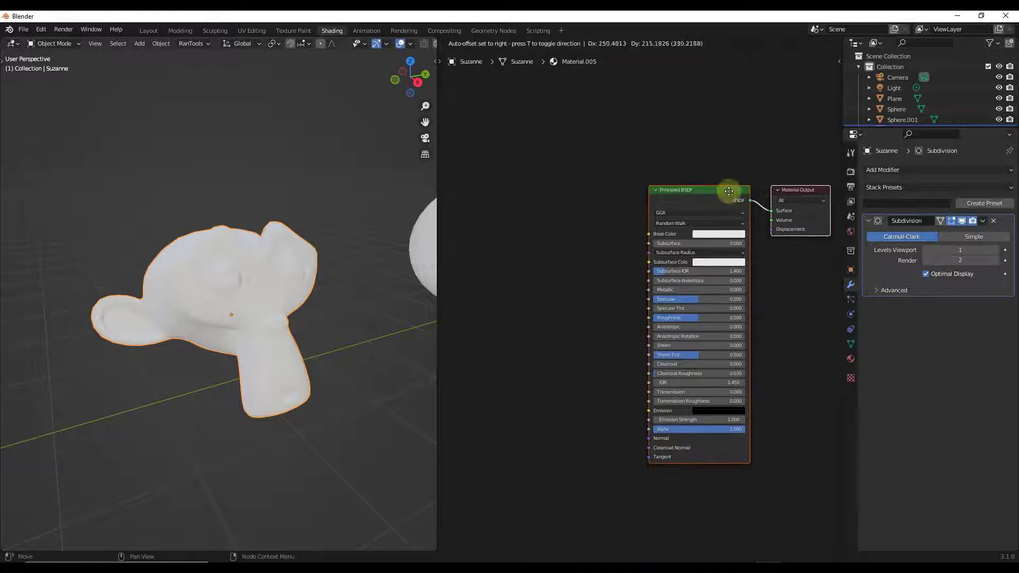
Step: Add a Gradient Texture node to the monkey head's material, leaving space before the Principled BSDF
{"action": "key", "text": "shift+a"}
{"action": "left_click", "coordinate": [619, 225]}
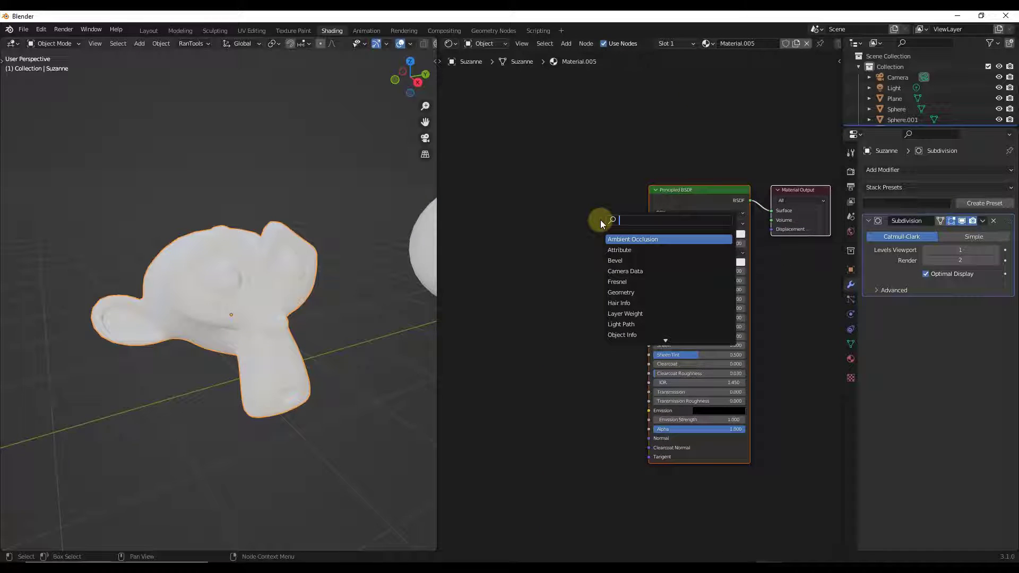
{"action": "type", "text": "grad"}
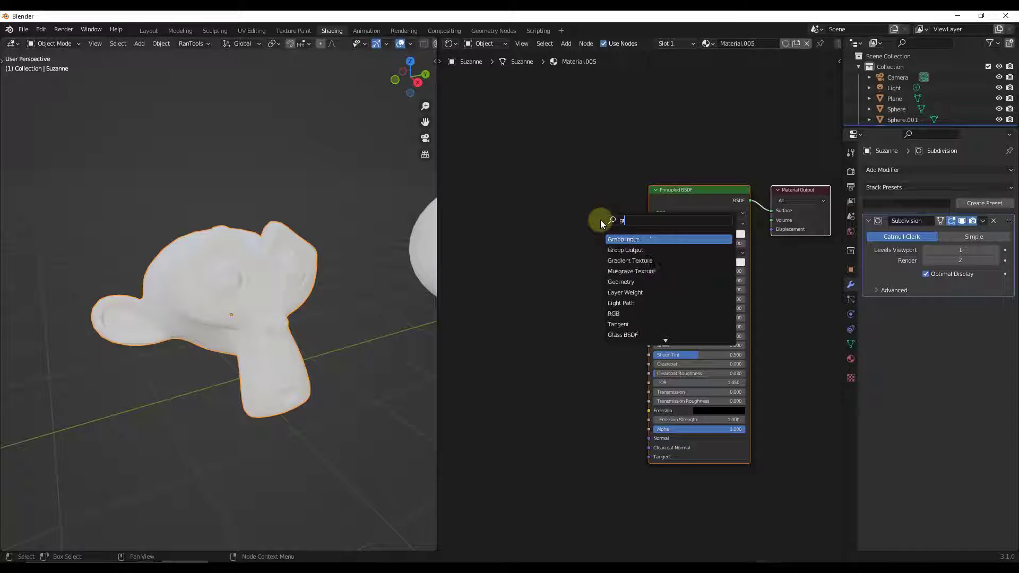
{"action": "key", "text": "Return"}
{"action": "left_click", "coordinate": [474, 254]}
Step: Add a ColorRamp node, feed the Gradient Texture's Color into its Fac, and link its Color output to Base Color
{"action": "key", "text": "shift+a"}
{"action": "left_click", "coordinate": [475, 257]}
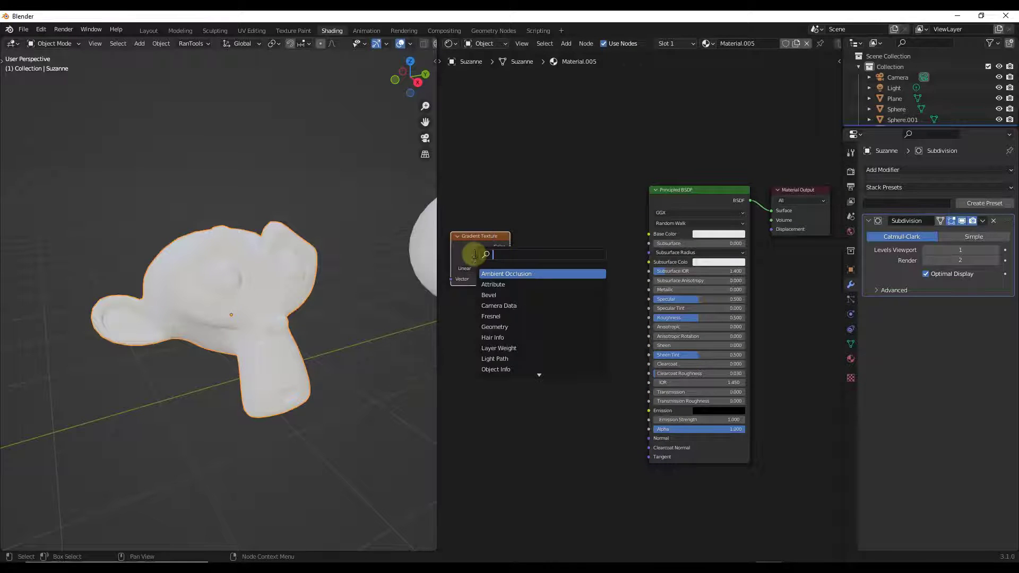
{"action": "type", "text": "col"}
{"action": "left_click", "coordinate": [503, 274]}
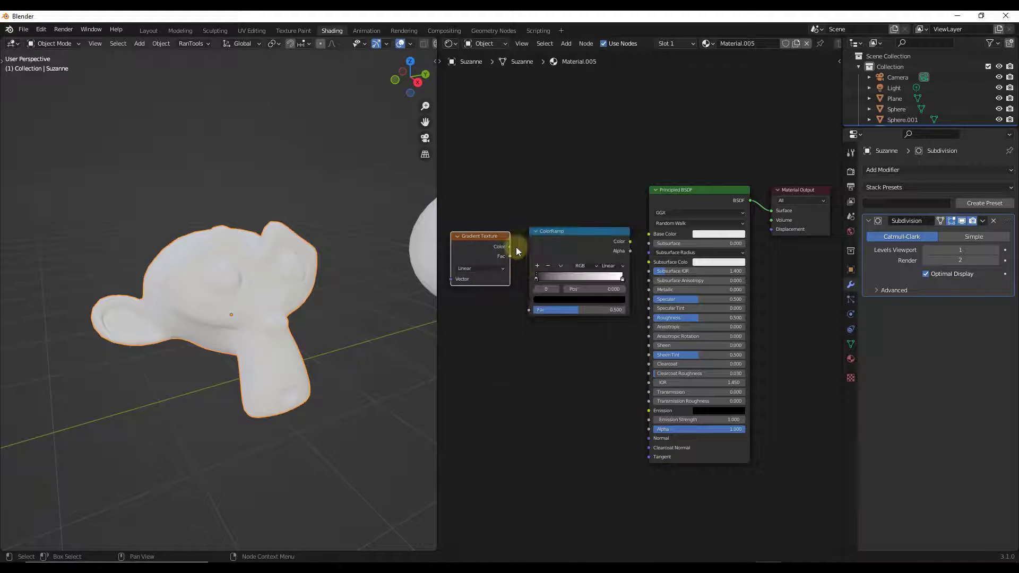
{"action": "left_click", "coordinate": [516, 247]}
{"action": "left_click_drag", "start_coordinate": [626, 242], "coordinate": [648, 235]}
Step: Move the monkey ColorRamp's black stop slightly inward and its white stop to about 0.841
{"action": "scroll", "coordinate": [610, 238], "scroll_direction": "down", "scroll_amount": 1}
{"action": "middle_click_drag", "start_coordinate": [297, 297], "coordinate": [304, 302]}
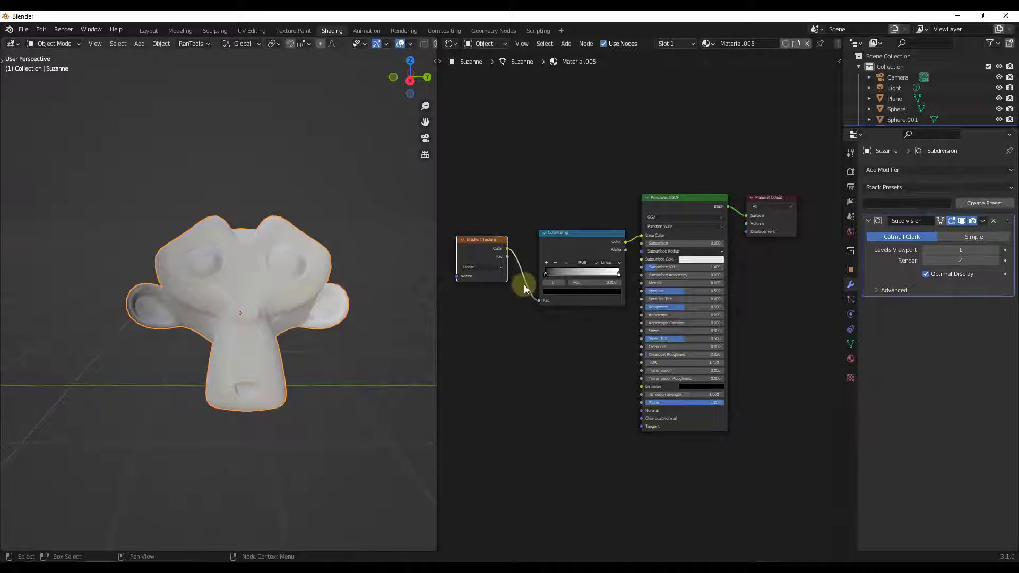
{"action": "left_click_drag", "start_coordinate": [548, 278], "coordinate": [569, 275]}
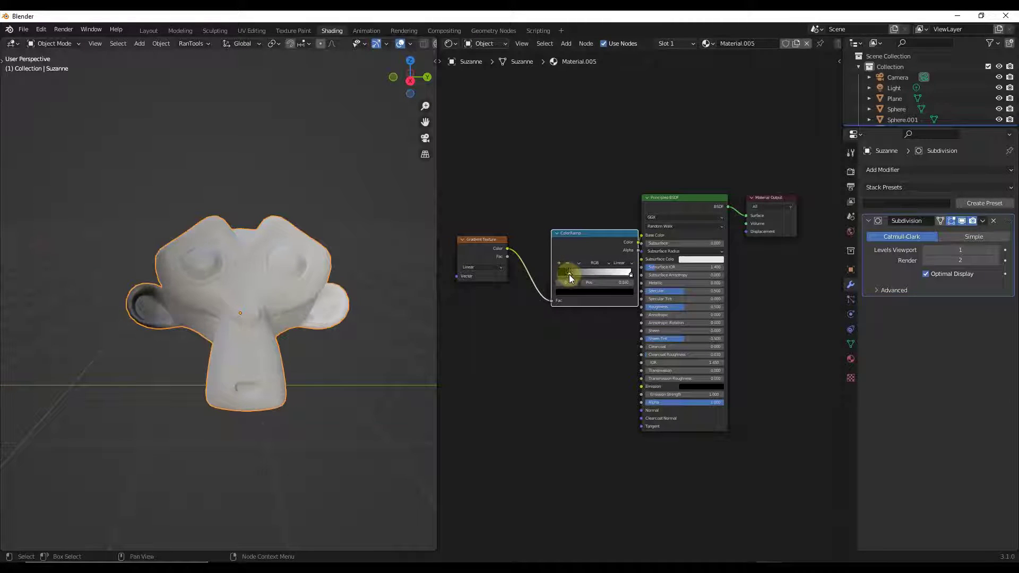
{"action": "left_click_drag", "start_coordinate": [633, 279], "coordinate": [627, 279]}
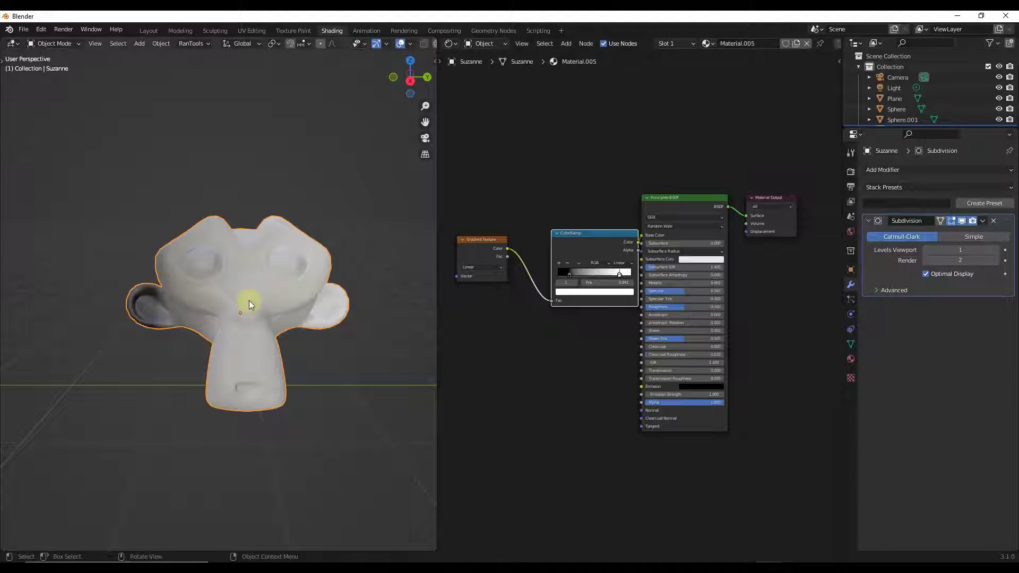
Step: Try the Quadratic and Easing gradient types on the monkey head's Gradient Texture node
{"action": "scroll", "coordinate": [470, 261], "scroll_direction": "up", "scroll_amount": 5}
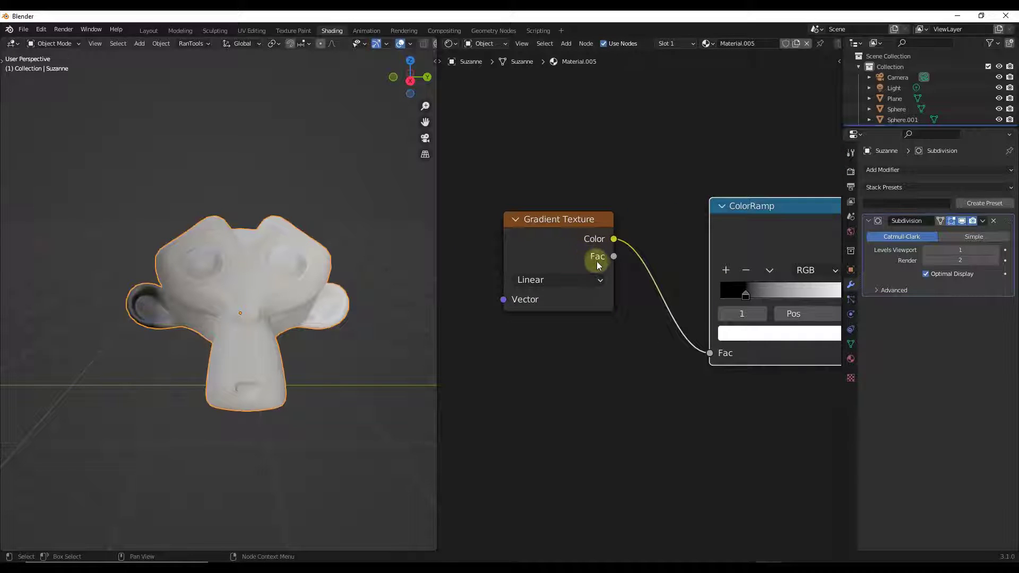
{"action": "left_click", "coordinate": [563, 280]}
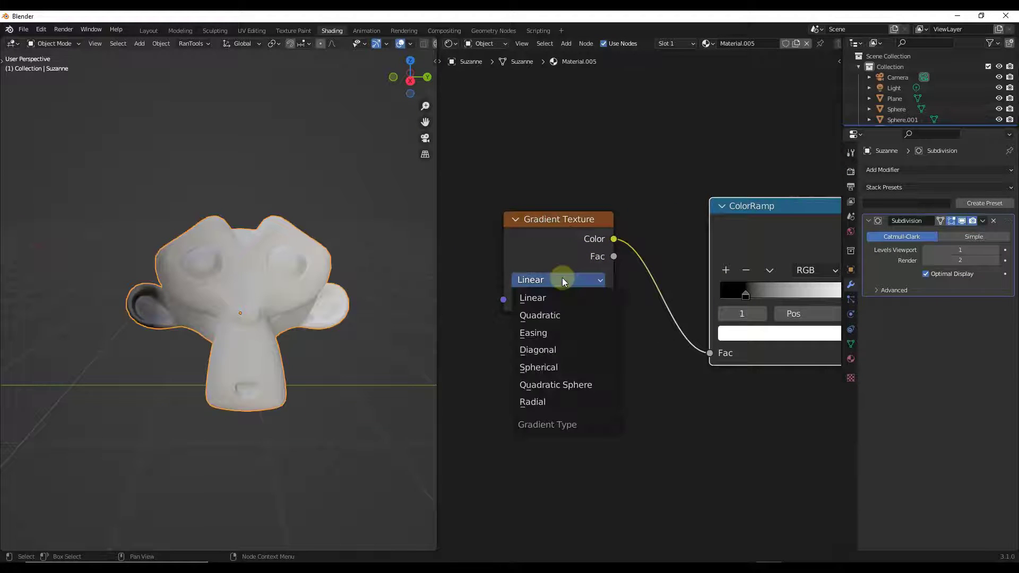
{"action": "left_click", "coordinate": [548, 315]}
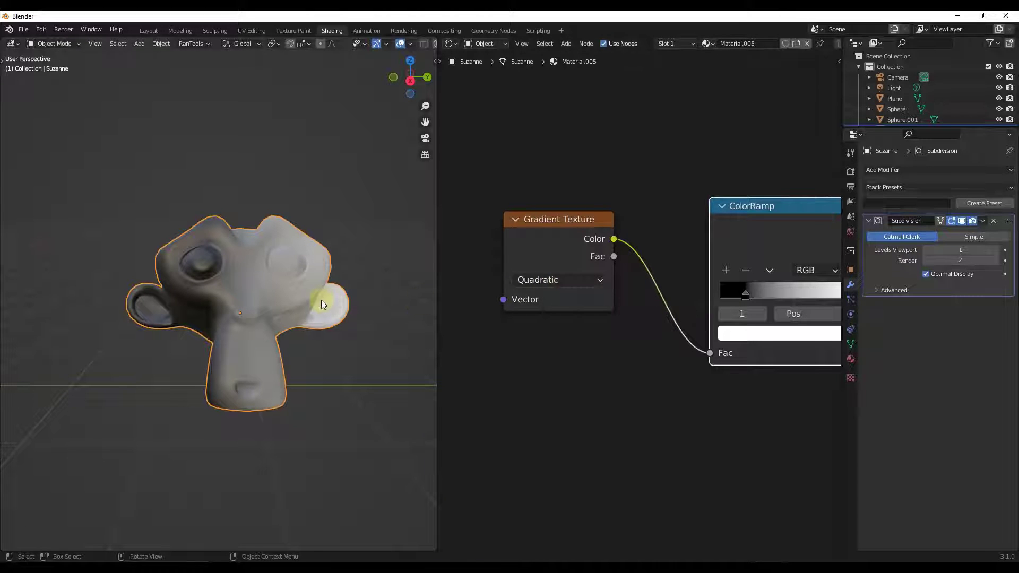
{"action": "middle_click_drag", "start_coordinate": [326, 296], "coordinate": [404, 297]}
{"action": "left_click", "coordinate": [546, 280]}
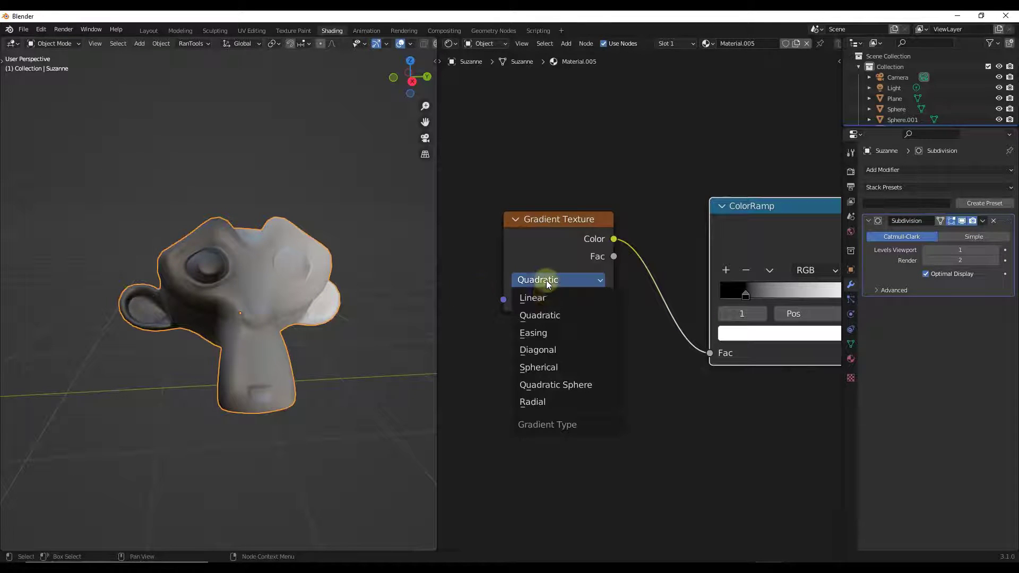
{"action": "left_click", "coordinate": [544, 331]}
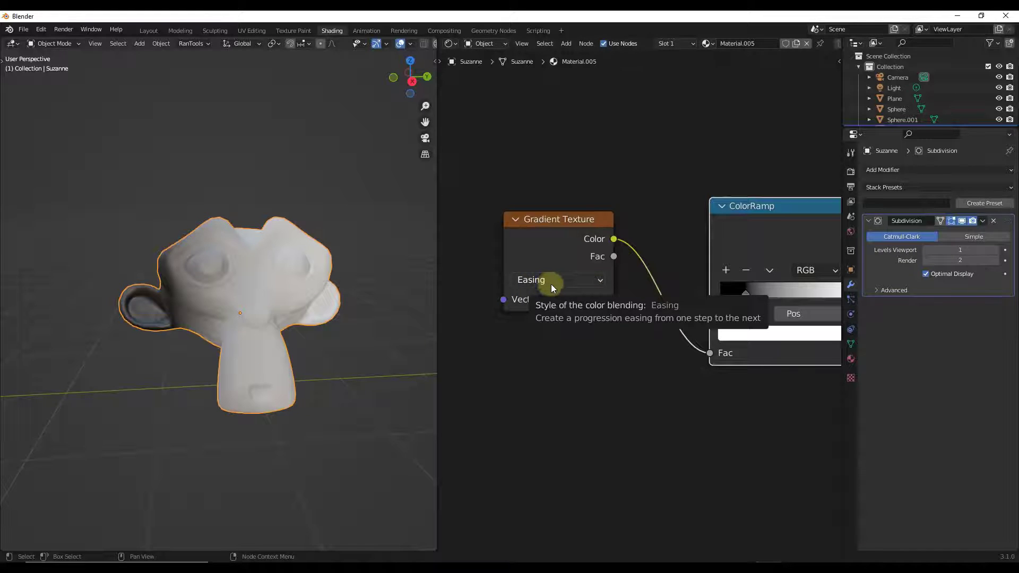
Step: Try the Diagonal, Spherical and Radial gradient types on the monkey head
{"action": "left_click", "coordinate": [550, 286]}
{"action": "left_click", "coordinate": [545, 348]}
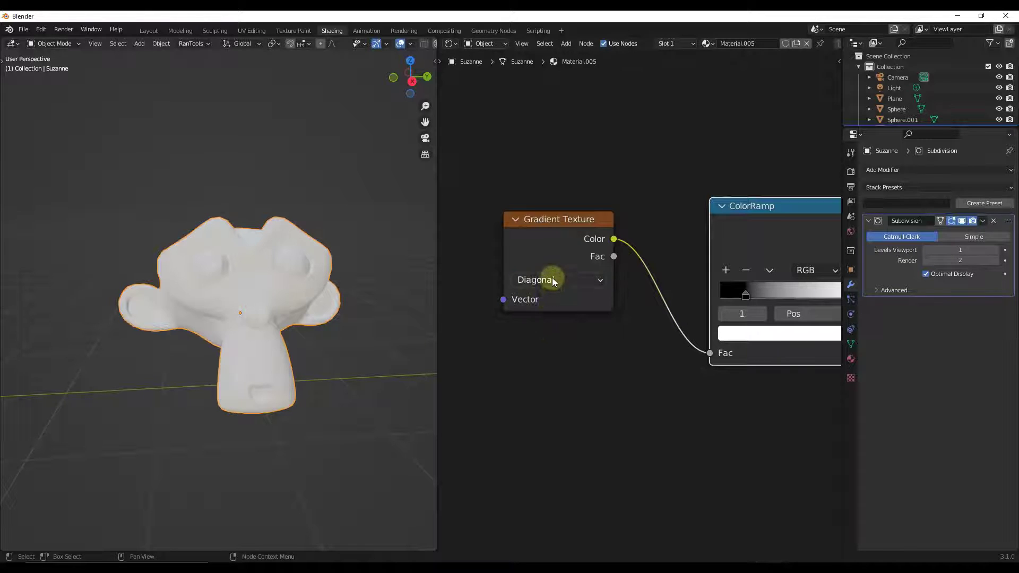
{"action": "left_click", "coordinate": [552, 281]}
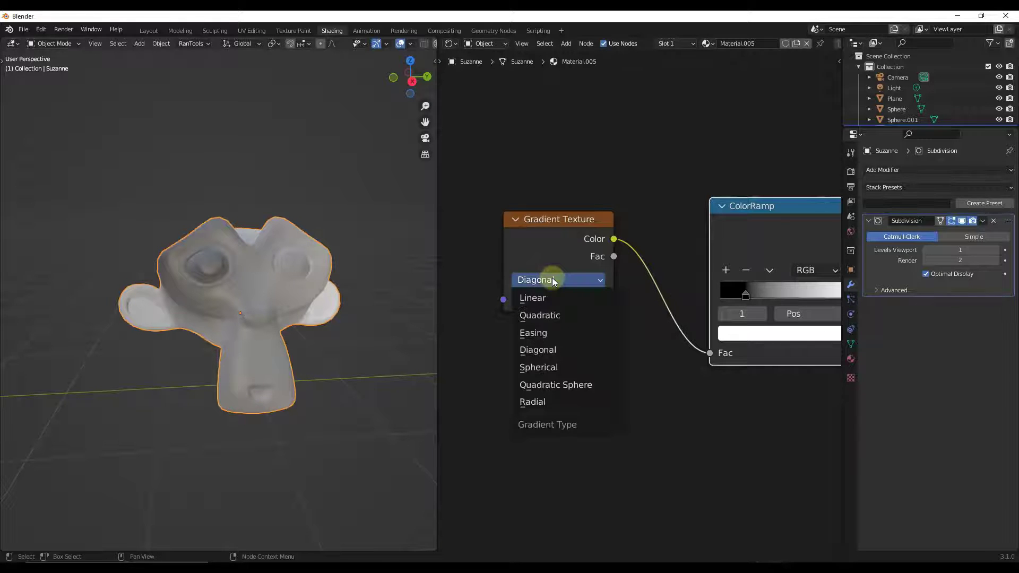
{"action": "left_click", "coordinate": [546, 364]}
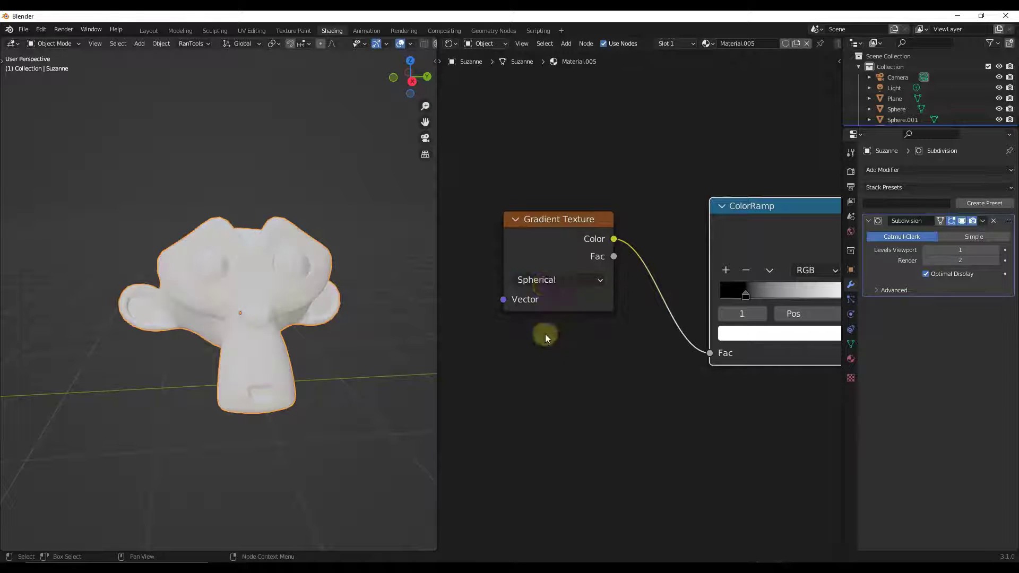
{"action": "left_click", "coordinate": [545, 281]}
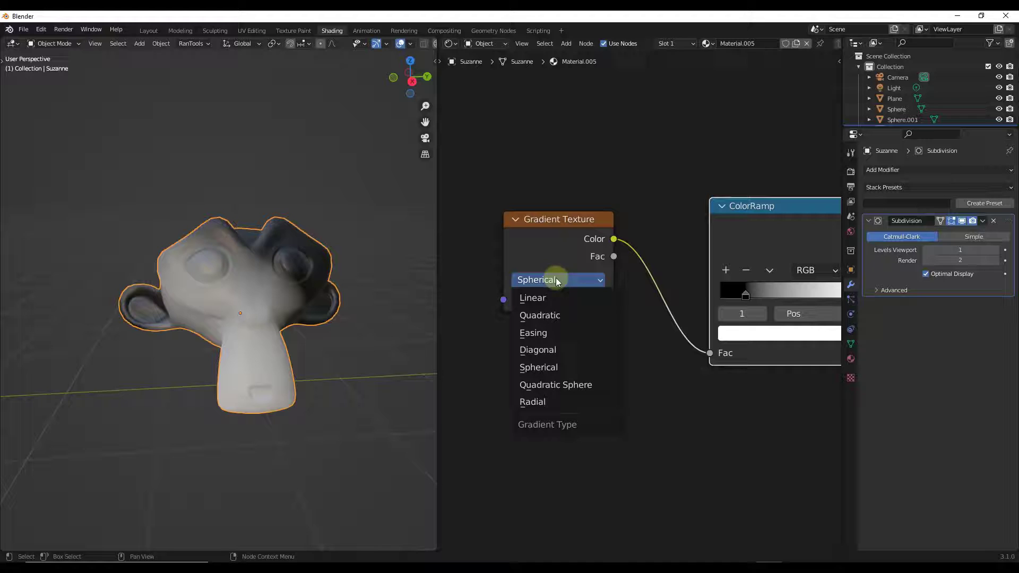
{"action": "left_click", "coordinate": [533, 400]}
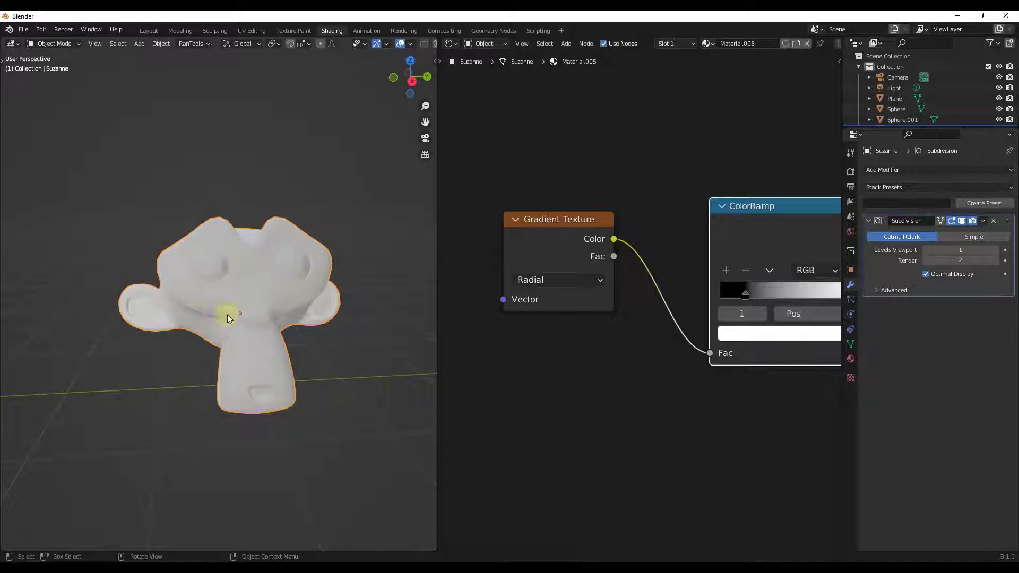
{"action": "middle_click_drag", "start_coordinate": [246, 285], "coordinate": [273, 280]}
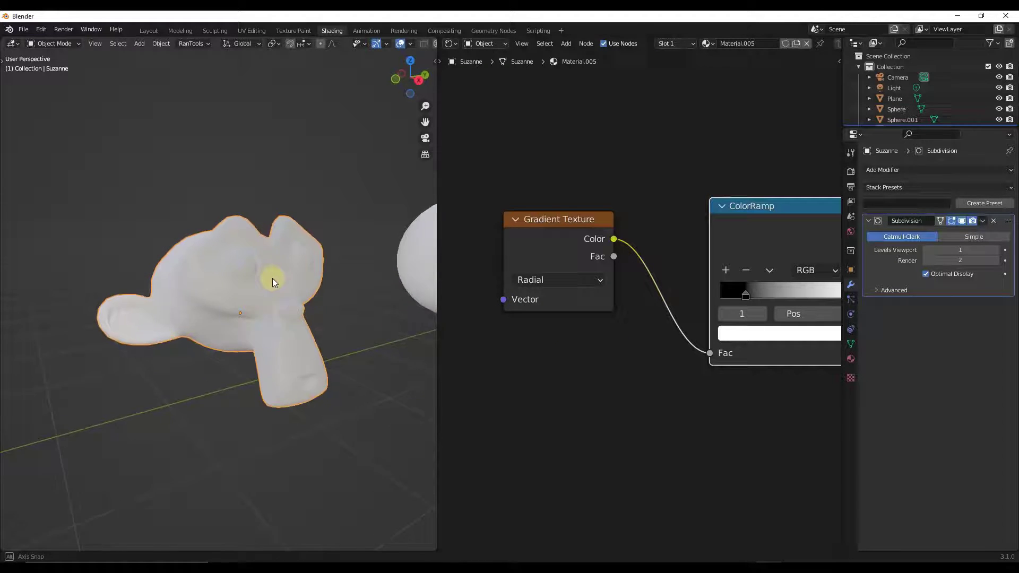
Step: Set the Gradient Texture's type to Easing and inspect the black-to-white transition on the monkey head
{"action": "left_click", "coordinate": [558, 279]}
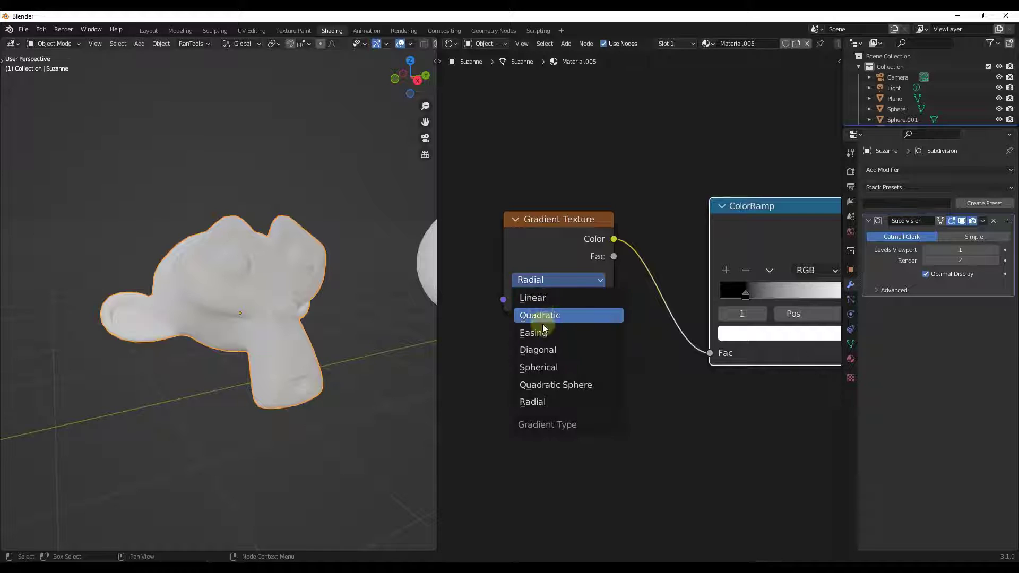
{"action": "left_click", "coordinate": [541, 333]}
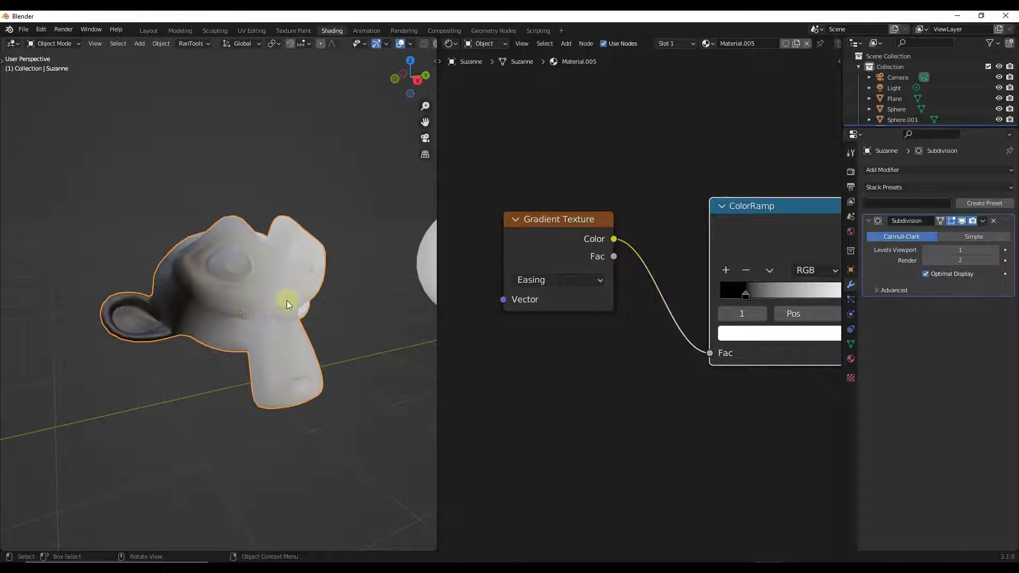
{"action": "middle_click_drag", "start_coordinate": [286, 304], "coordinate": [245, 292]}
{"action": "scroll", "coordinate": [223, 328], "scroll_direction": "up", "scroll_amount": 3}
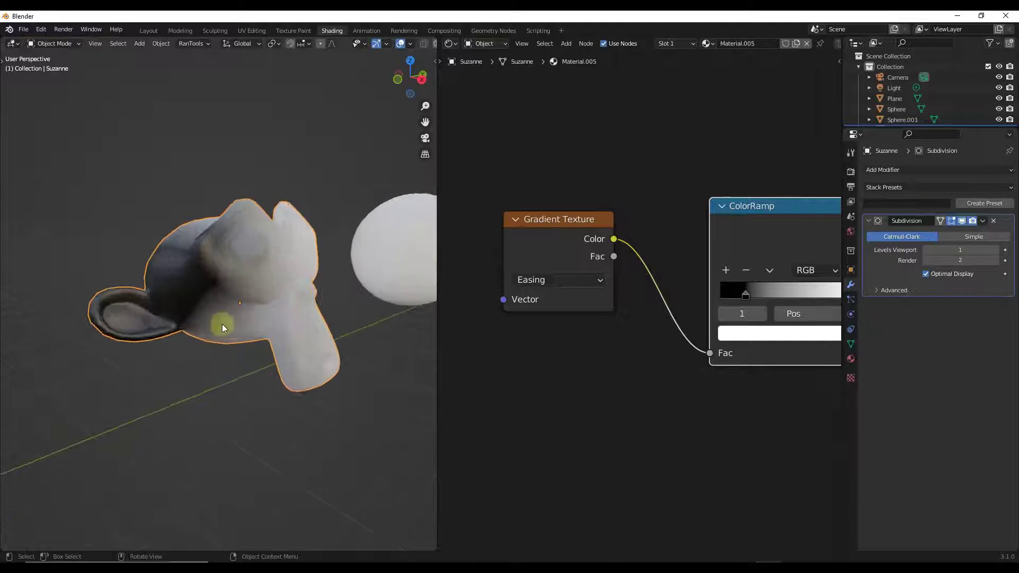
{"action": "middle_click_drag", "start_coordinate": [223, 327], "coordinate": [215, 292]}
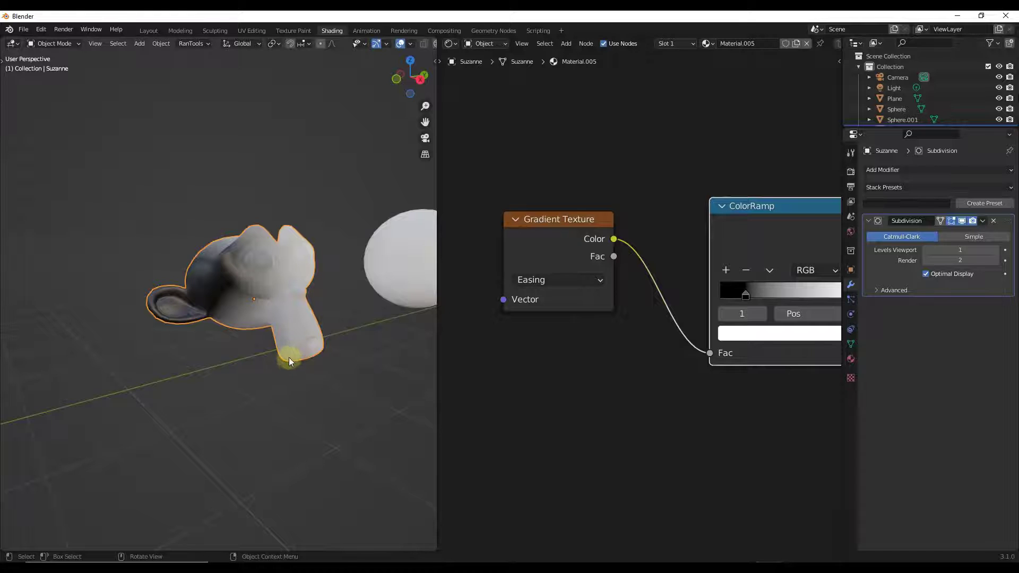
{"action": "scroll", "coordinate": [655, 270], "scroll_direction": "down", "scroll_amount": 2}
{"action": "scroll", "coordinate": [655, 269], "scroll_direction": "down", "scroll_amount": 2}
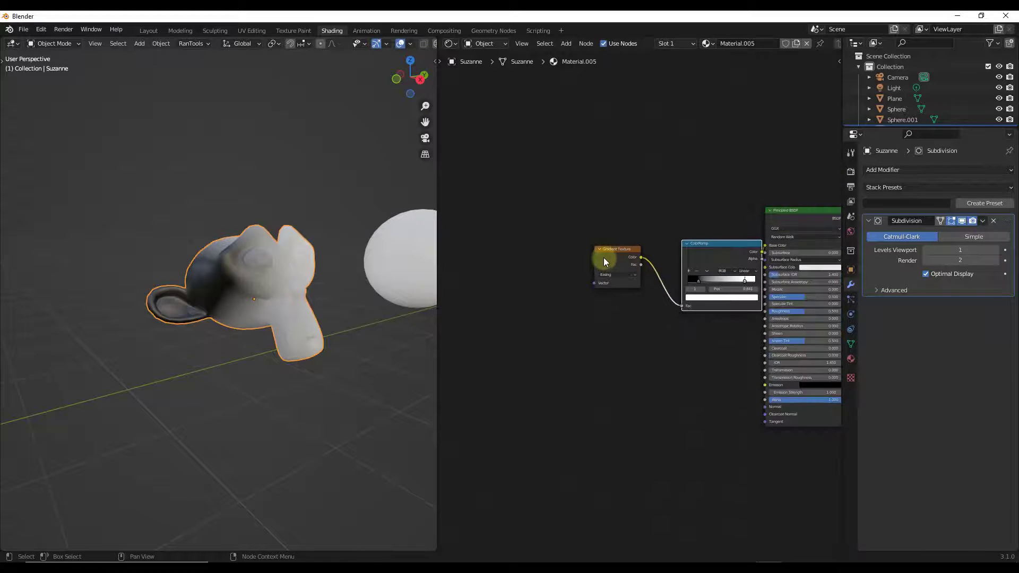
{"action": "scroll", "coordinate": [604, 256], "scroll_direction": "up", "scroll_amount": 3}
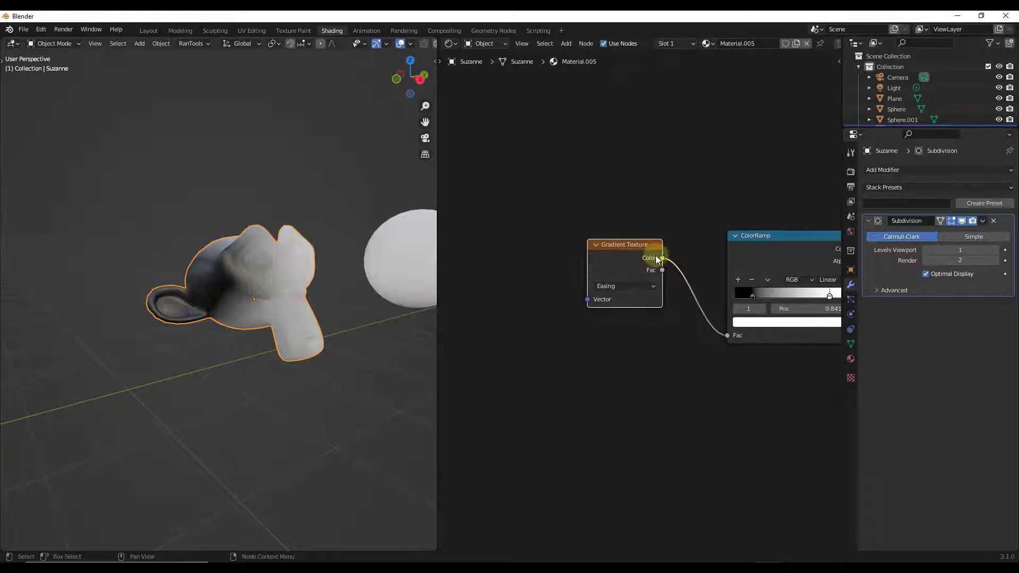
{"action": "scroll", "coordinate": [603, 259], "scroll_direction": "down", "scroll_amount": 2}
{"action": "scroll", "coordinate": [610, 261], "scroll_direction": "up", "scroll_amount": 3}
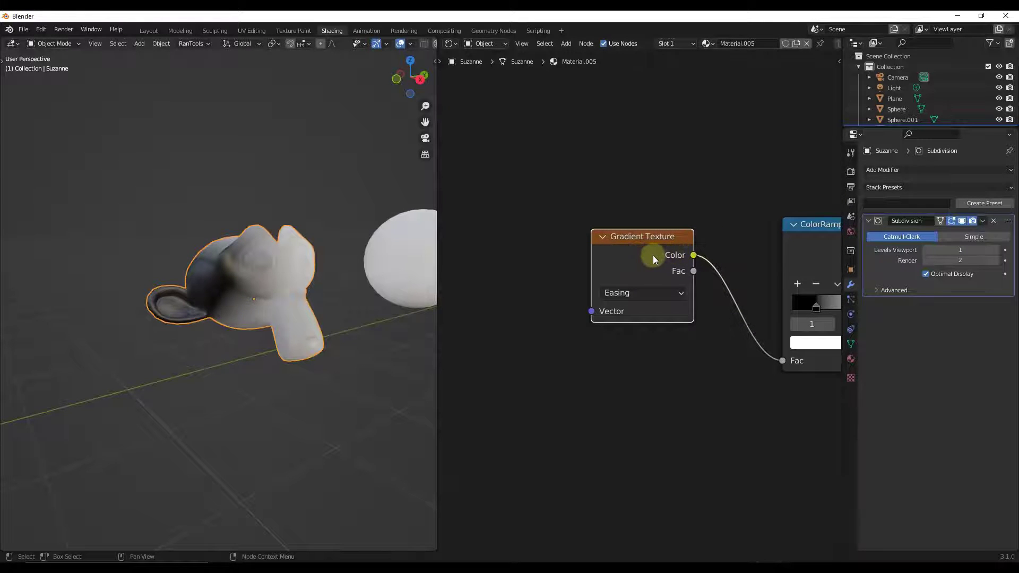
Step: Add Texture Coordinate and Mapping nodes ahead of the monkey head's Gradient Texture node
{"action": "scroll", "coordinate": [663, 258], "scroll_direction": "down", "scroll_amount": 3}
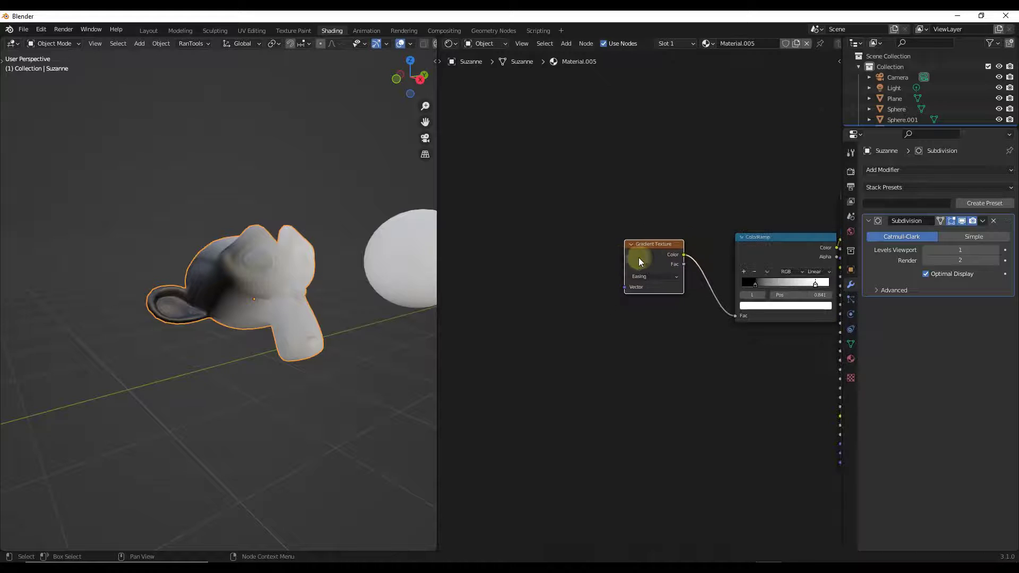
{"action": "key", "text": "ctrl+t"}
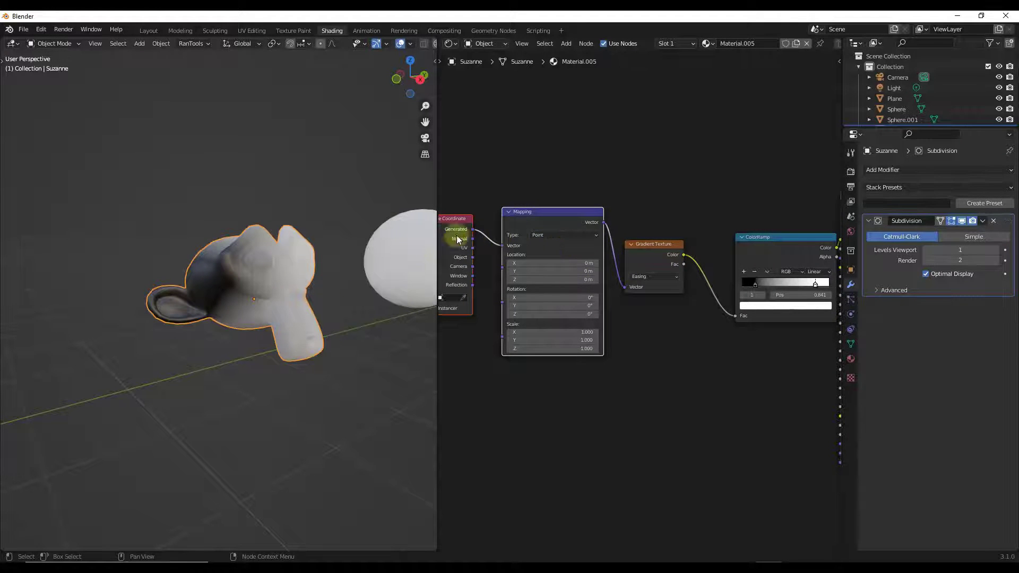
{"action": "scroll", "coordinate": [267, 291], "scroll_direction": "up", "scroll_amount": 2}
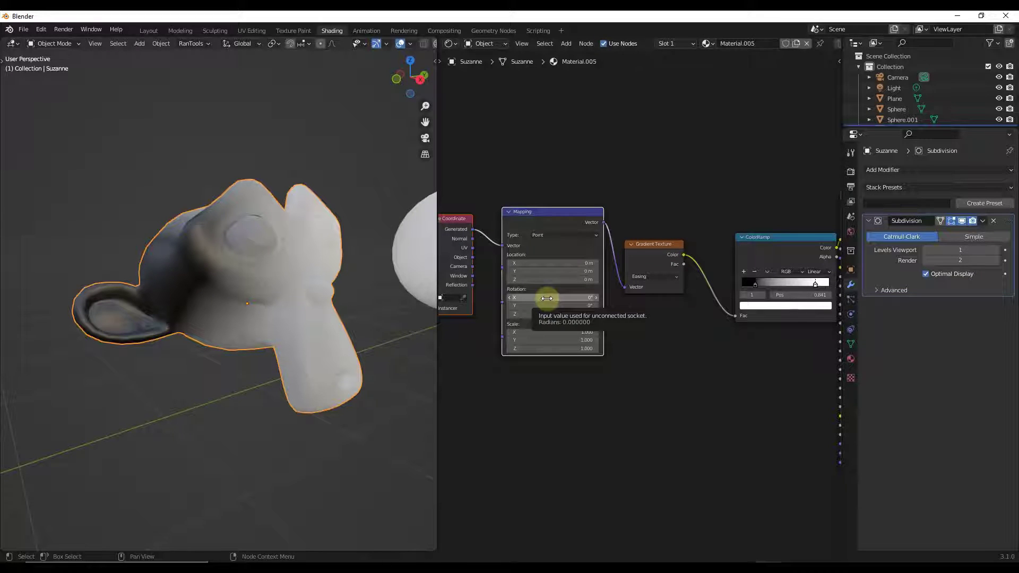
Step: Set the Mapping node's Y rotation to 90° so the gradient runs vertically on the monkey head
{"action": "left_click_drag", "start_coordinate": [550, 306], "coordinate": [717, 317]}
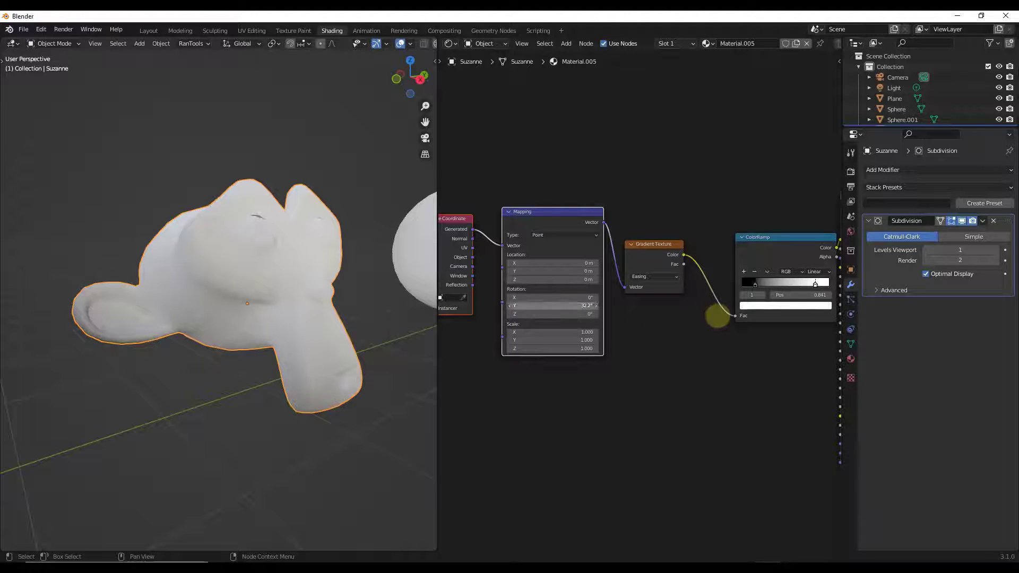
{"action": "left_click", "coordinate": [543, 307]}
{"action": "type", "text": "90"}
{"action": "key", "text": "Return"}
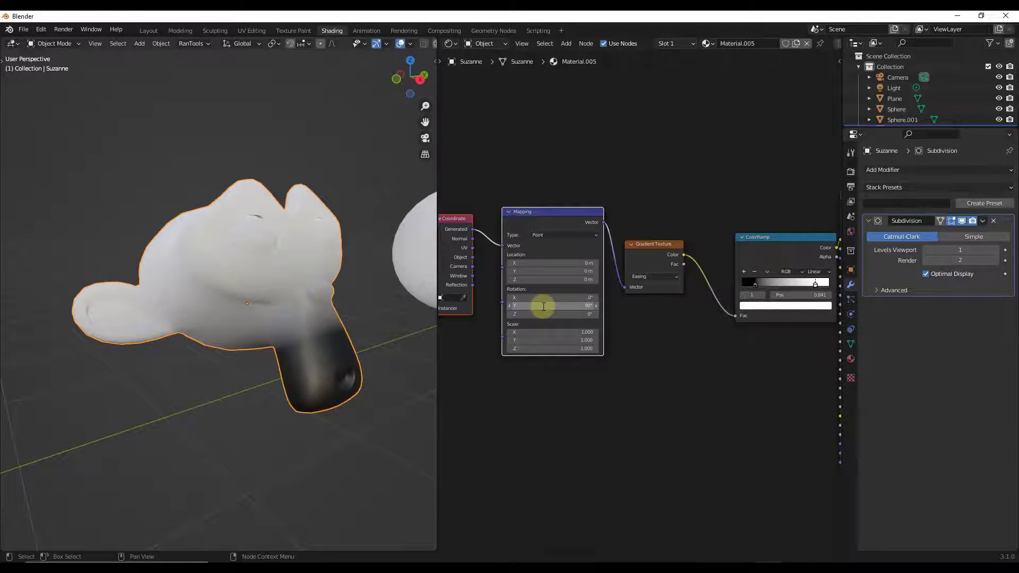
{"action": "middle_click_drag", "start_coordinate": [369, 338], "coordinate": [303, 331]}
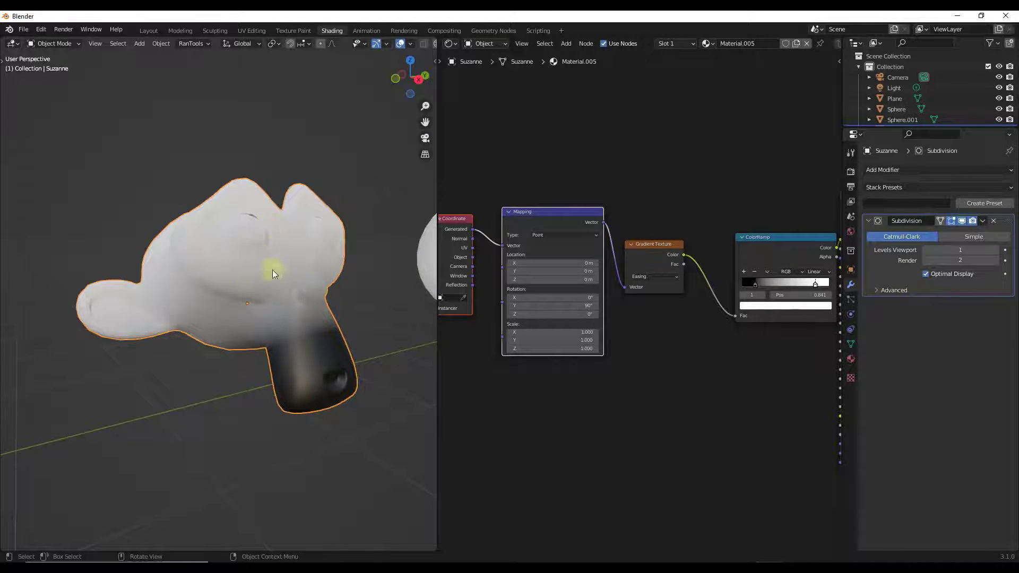
Step: Move the ColorRamp's black stop inward to about 0.205 and inspect the darkened lower part of the monkey head
{"action": "left_click", "coordinate": [771, 293]}
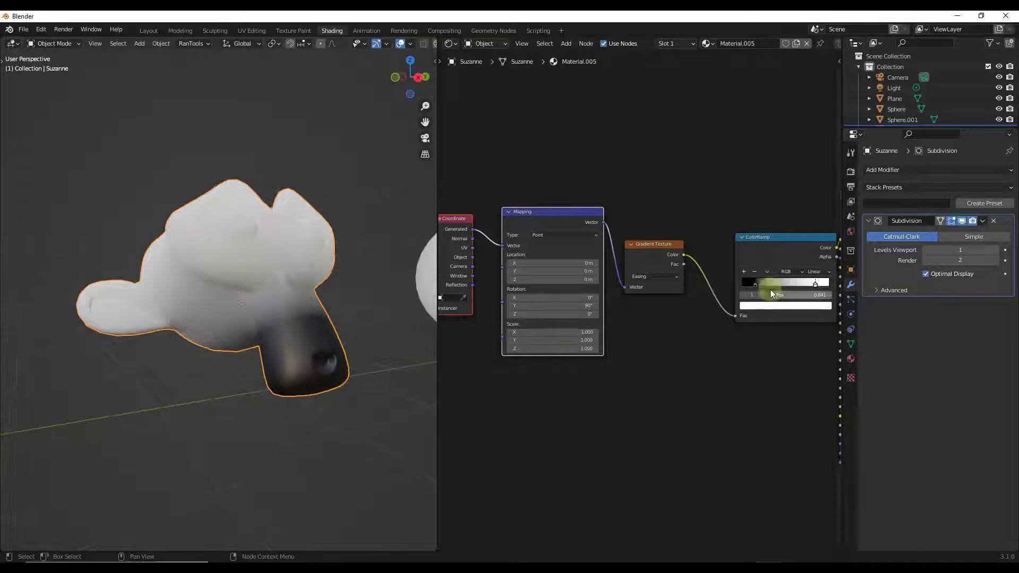
{"action": "left_click", "coordinate": [774, 289]}
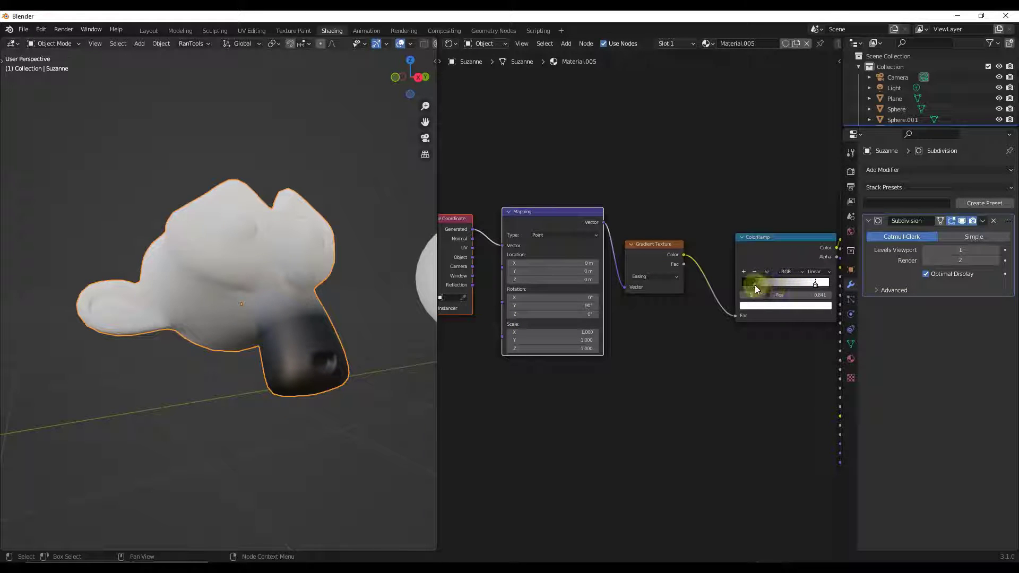
{"action": "mouse_move", "coordinate": [757, 288]}
{"action": "left_mouse_down"}
{"action": "mouse_move", "coordinate": [804, 283]}
{"action": "mouse_move", "coordinate": [760, 284]}
{"action": "left_mouse_up"}
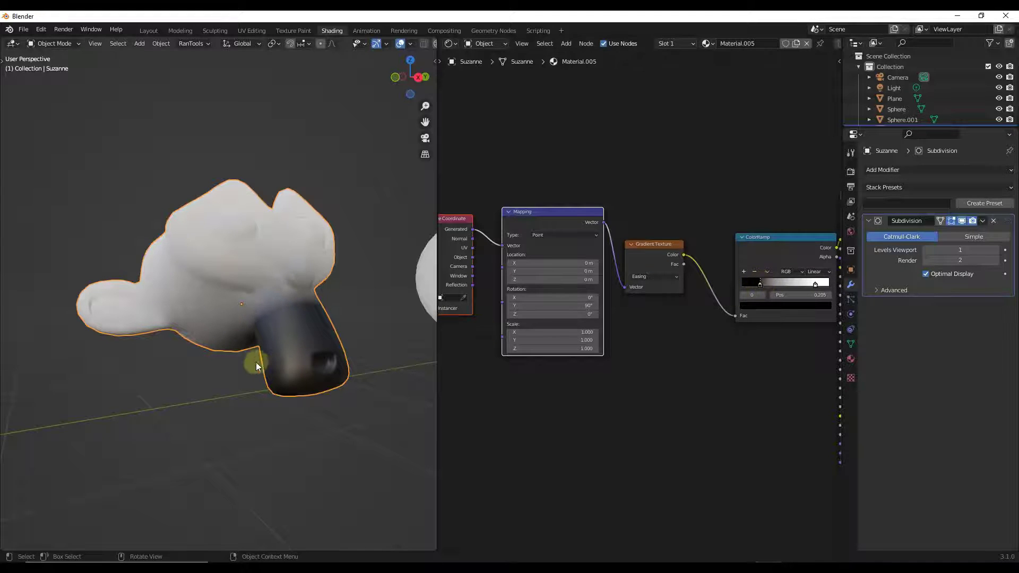
{"action": "middle_click_drag", "start_coordinate": [256, 364], "coordinate": [300, 325]}
{"action": "scroll", "coordinate": [290, 329], "scroll_direction": "up", "scroll_amount": 3}
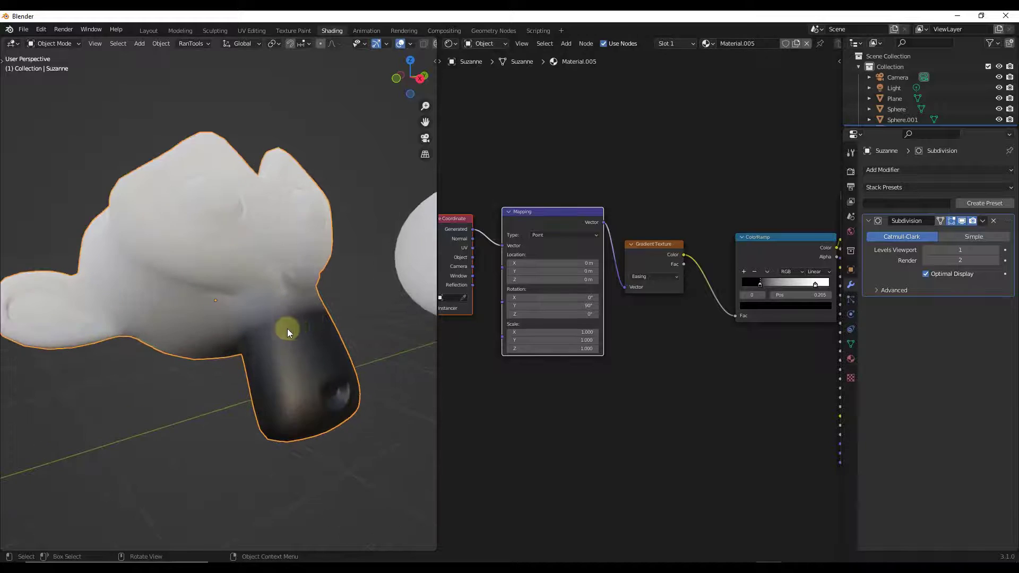
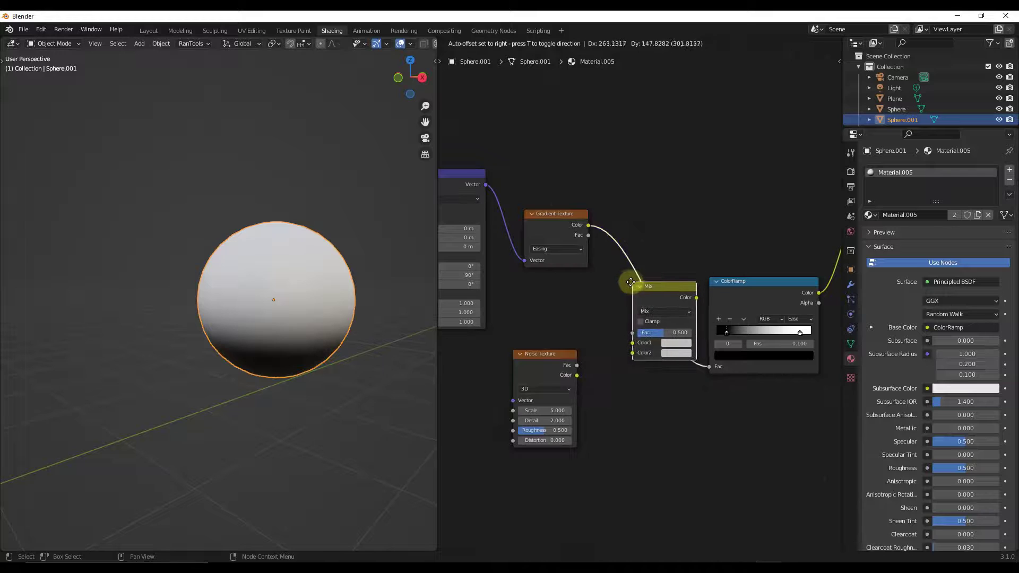
Step: Insert a Mix node between Gradient Texture and ColorRamp and connect the Noise Texture's Color to its Color2 input
{"action": "left_click", "coordinate": [627, 281]}
{"action": "left_click_drag", "start_coordinate": [577, 375], "coordinate": [627, 350]}
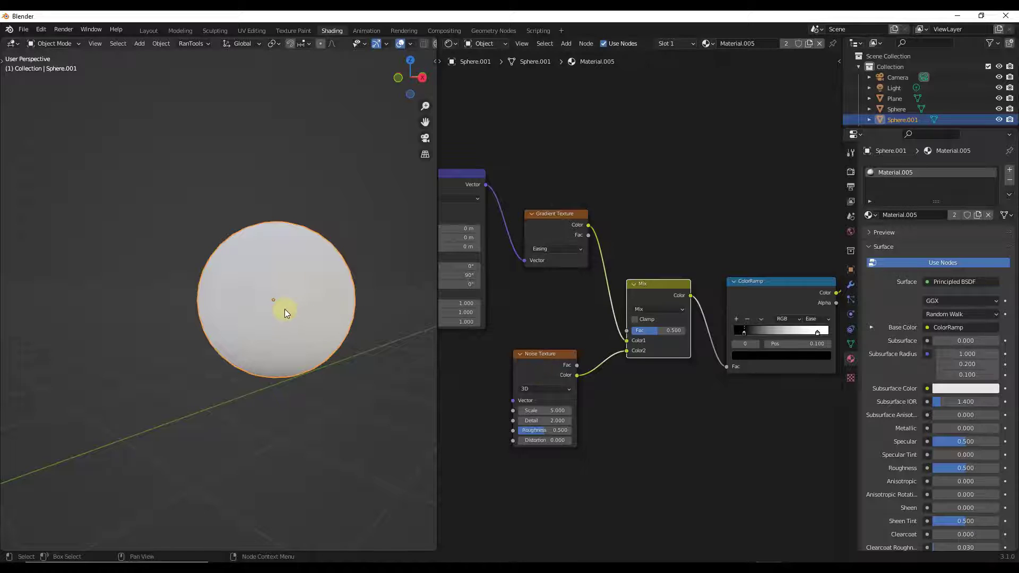
{"action": "scroll", "coordinate": [282, 309], "scroll_direction": "up", "scroll_amount": 2}
{"action": "mouse_move", "coordinate": [282, 308]}
{"action": "middle_mouse_down"}
{"action": "mouse_move", "coordinate": [307, 304]}
{"action": "mouse_move", "coordinate": [291, 308]}
{"action": "middle_mouse_up"}
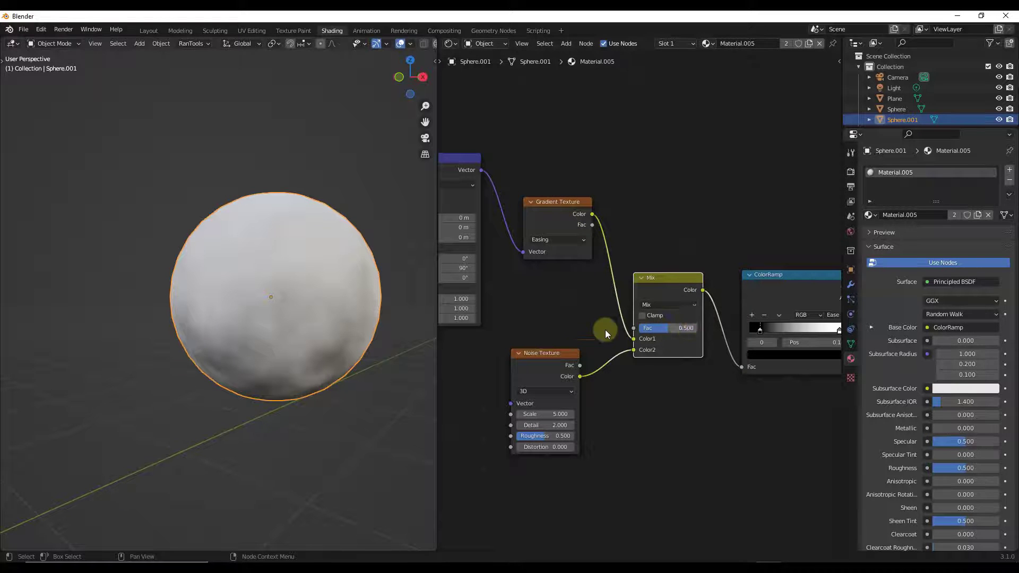
Step: Set the ColorRamp's interpolation to Constant and move its white stop to about 0.495
{"action": "scroll", "coordinate": [690, 329], "scroll_direction": "up", "scroll_amount": 1}
{"action": "left_click", "coordinate": [776, 319]}
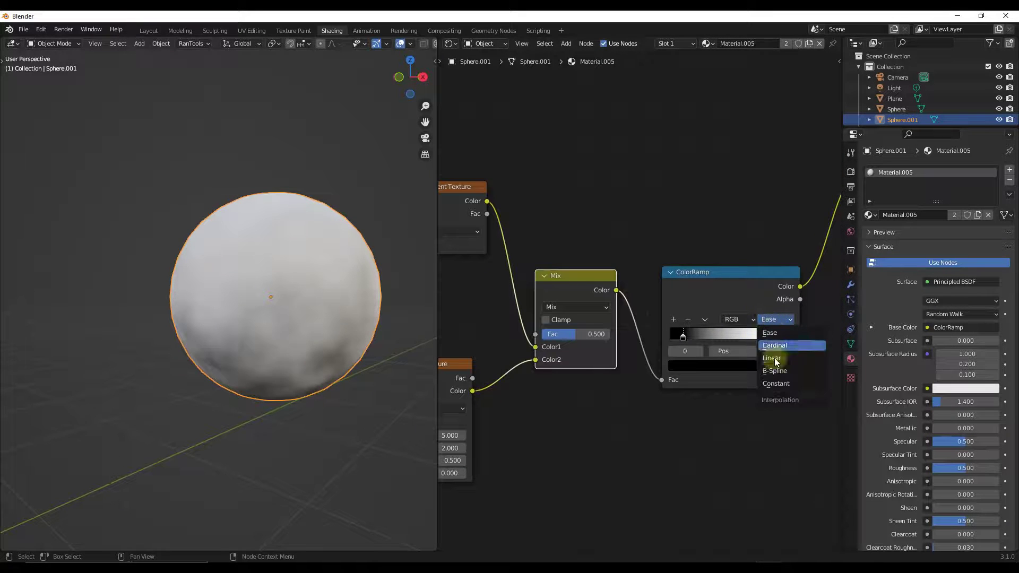
{"action": "left_click", "coordinate": [783, 385]}
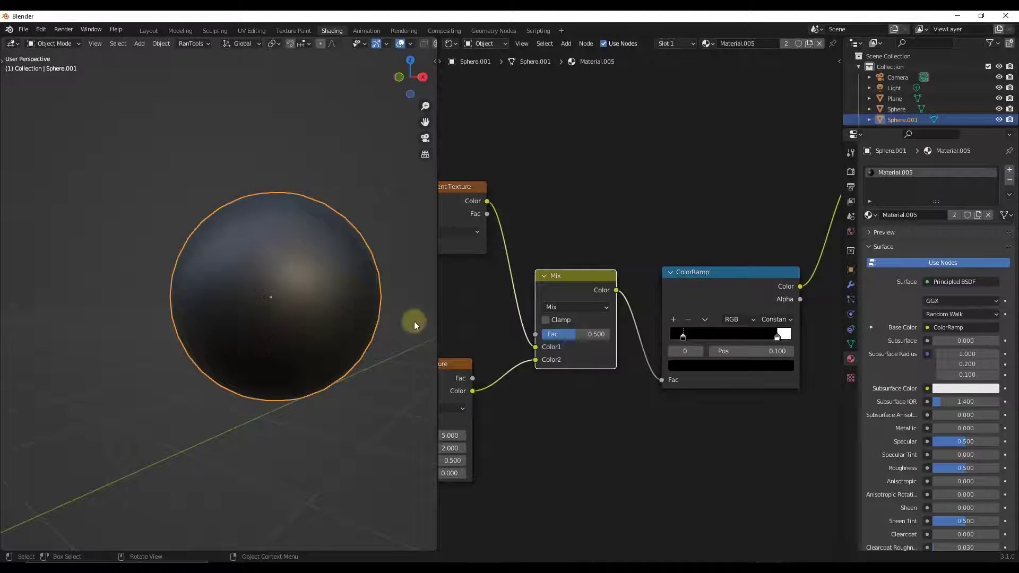
{"action": "left_click", "coordinate": [779, 337]}
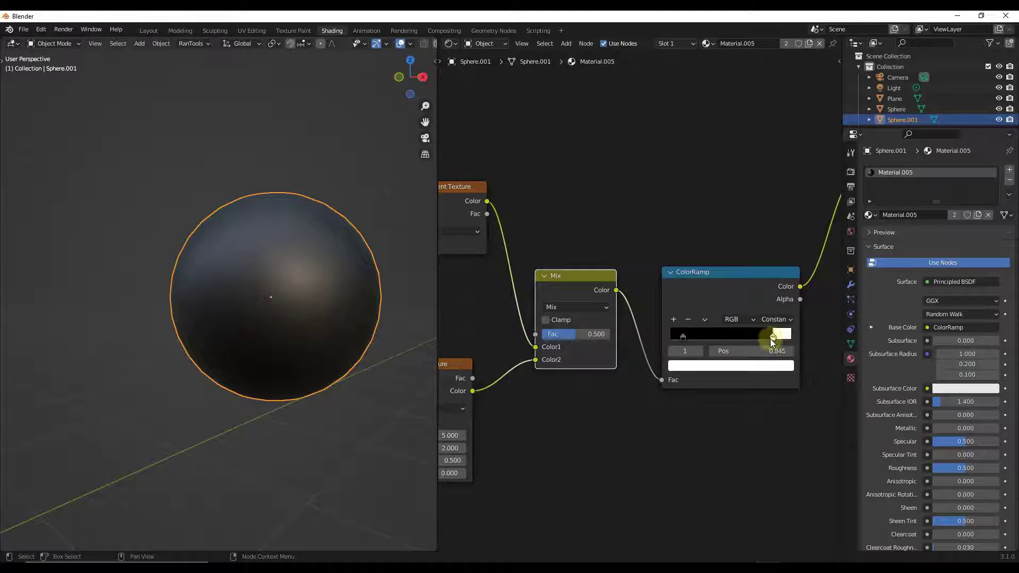
{"action": "left_click_drag", "start_coordinate": [773, 342], "coordinate": [730, 344]}
{"action": "scroll", "coordinate": [607, 352], "scroll_direction": "down", "scroll_amount": 2}
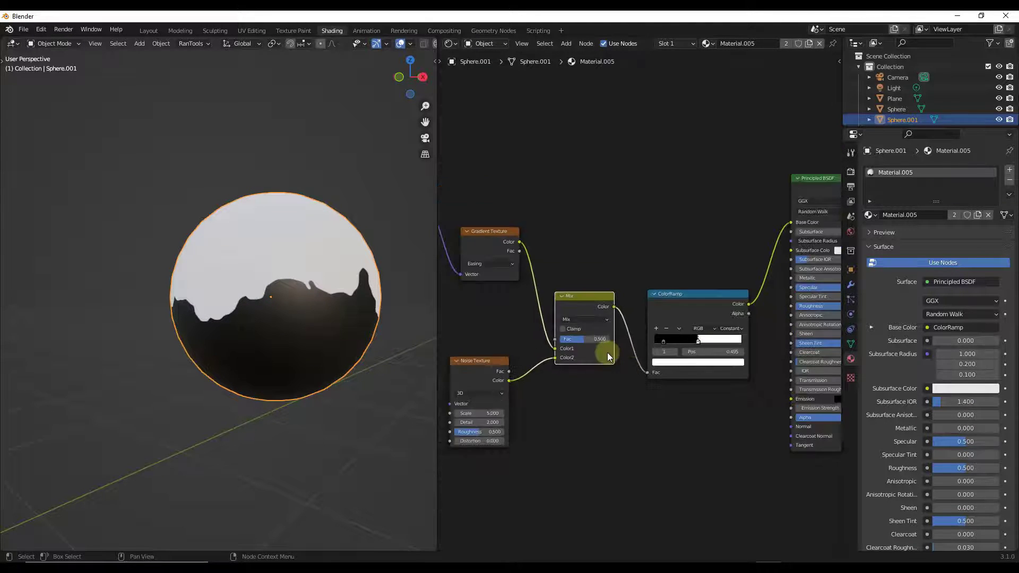
{"action": "mouse_move", "coordinate": [297, 300]}
{"action": "middle_mouse_down"}
{"action": "mouse_move", "coordinate": [224, 299]}
{"action": "mouse_move", "coordinate": [273, 295]}
{"action": "mouse_move", "coordinate": [285, 308]}
{"action": "middle_mouse_up"}
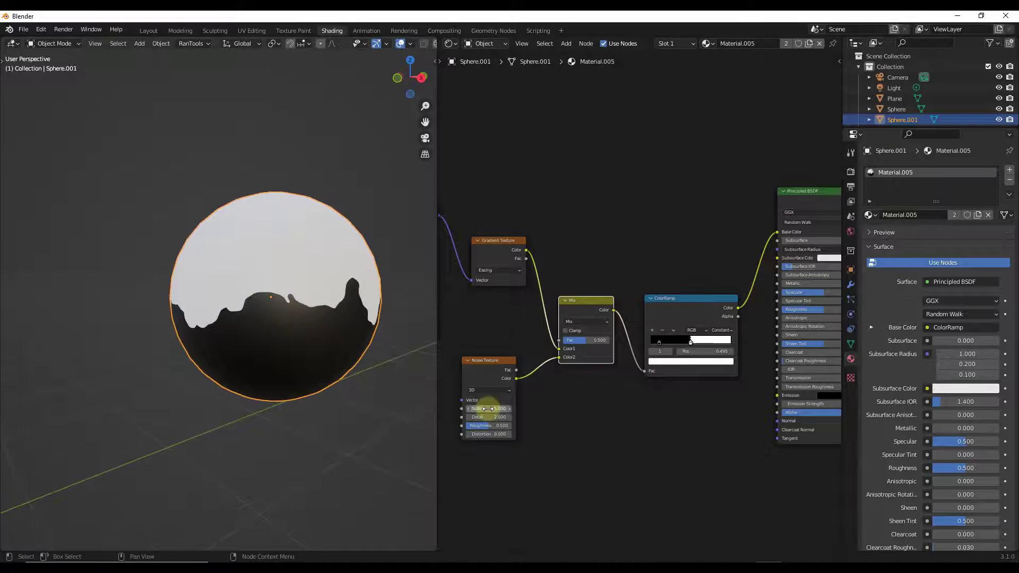
Step: Set the Noise Texture's Scale to about 24.7, Detail to 3 and Roughness to about 0.808
{"action": "scroll", "coordinate": [485, 411], "scroll_direction": "up", "scroll_amount": 2}
{"action": "left_click_drag", "start_coordinate": [486, 410], "coordinate": [600, 405]}
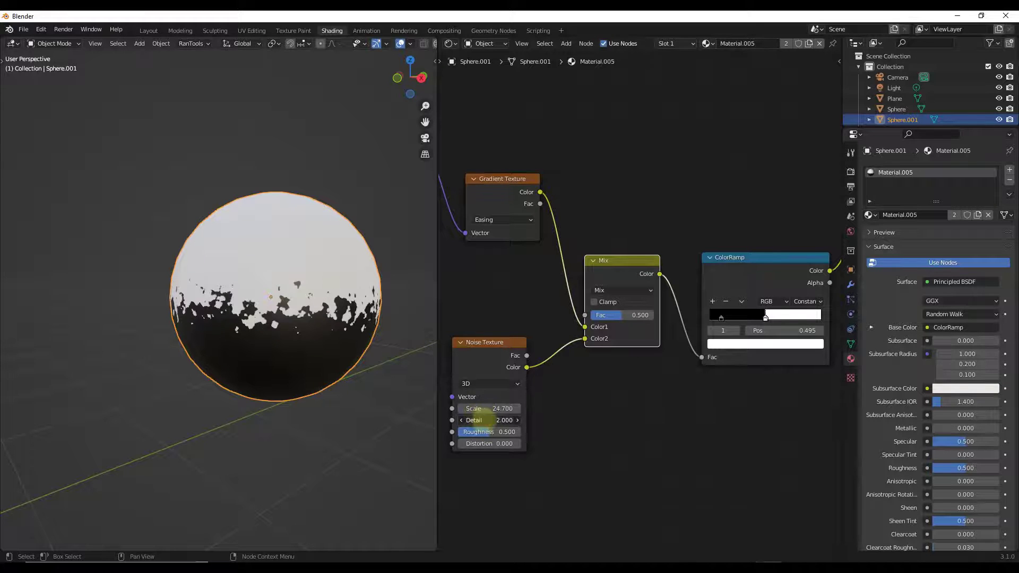
{"action": "left_click_drag", "start_coordinate": [485, 420], "coordinate": [516, 432]}
Step: Fine-tune the ColorRamp's white stop to about 0.514 and inspect the ragged edge on the sphere
{"action": "mouse_move", "coordinate": [766, 317]}
{"action": "left_mouse_down"}
{"action": "mouse_move", "coordinate": [778, 320]}
{"action": "mouse_move", "coordinate": [758, 322]}
{"action": "left_mouse_up"}
{"action": "scroll", "coordinate": [291, 304], "scroll_direction": "up", "scroll_amount": 3}
{"action": "scroll", "coordinate": [250, 304], "scroll_direction": "down", "scroll_amount": 1}
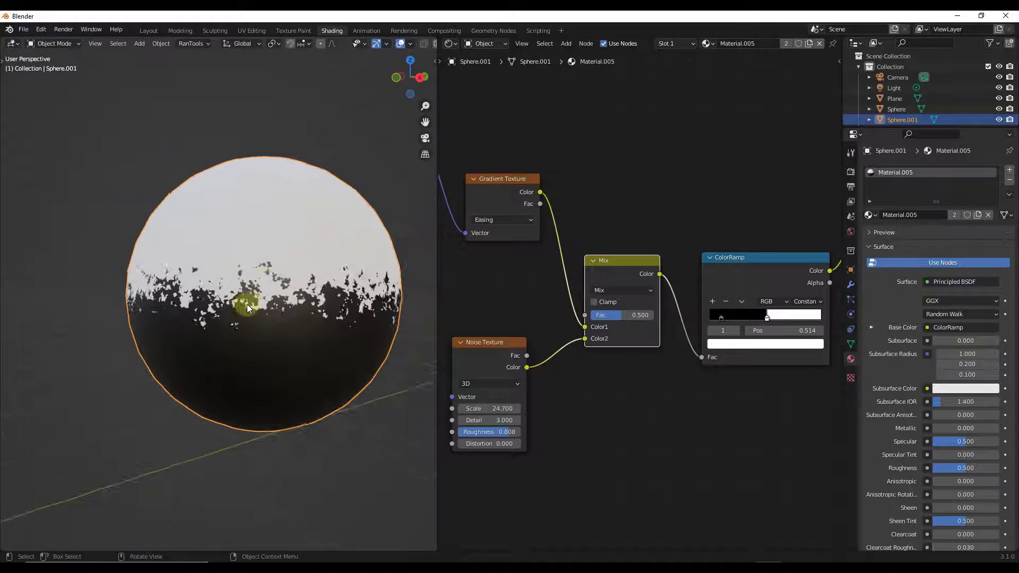
{"action": "middle_click_drag", "start_coordinate": [247, 304], "coordinate": [286, 275]}
{"action": "scroll", "coordinate": [288, 283], "scroll_direction": "down", "scroll_amount": 1}
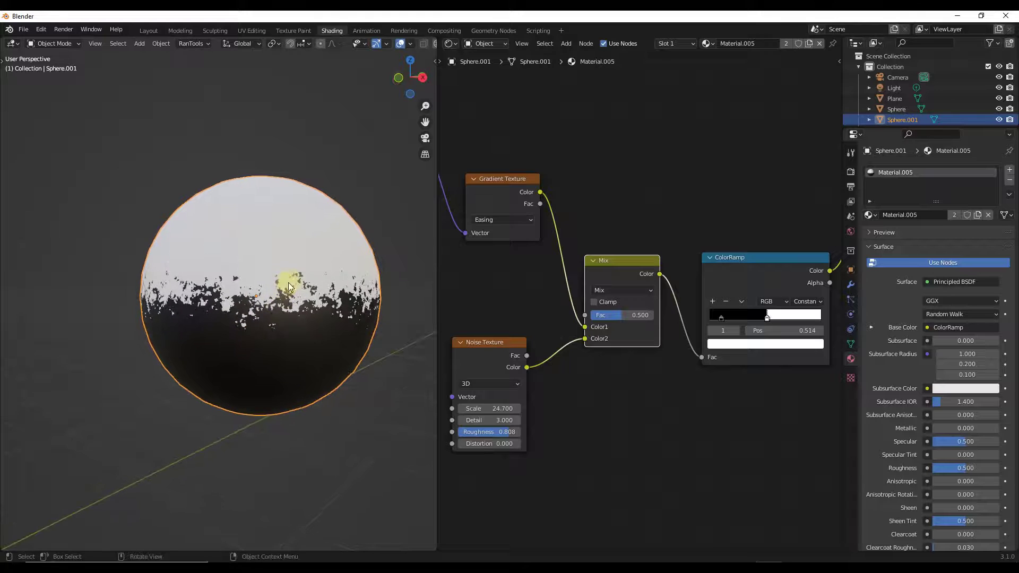
Step: Rearrange the Noise Texture and ColorRamp nodes to make room, and place a duplicate ColorRamp below the original
{"action": "scroll", "coordinate": [578, 355], "scroll_direction": "down", "scroll_amount": 4}
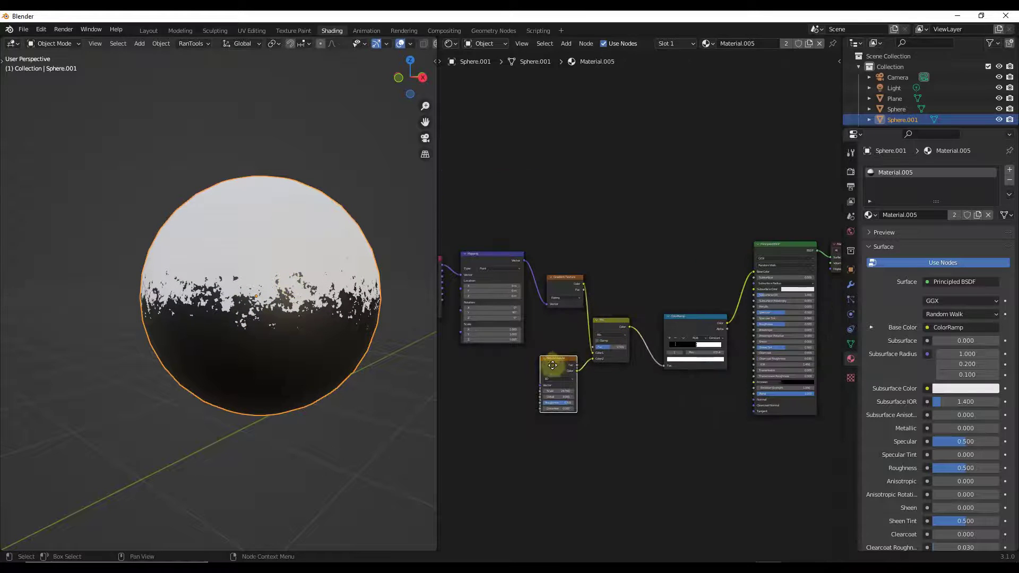
{"action": "left_click_drag", "start_coordinate": [552, 365], "coordinate": [536, 369]}
{"action": "left_click_drag", "start_coordinate": [684, 307], "coordinate": [671, 223]}
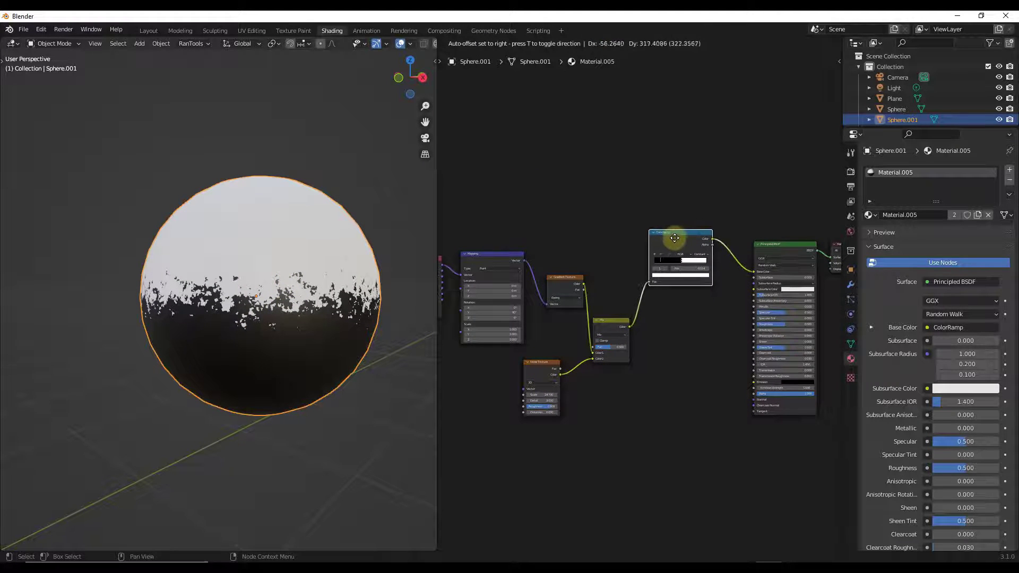
{"action": "key", "text": "shift+d"}
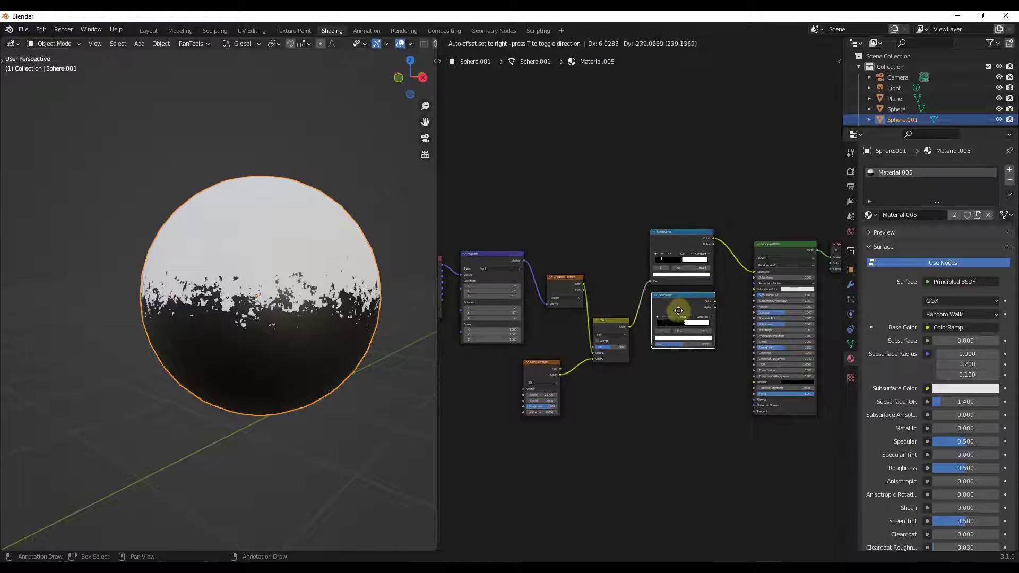
{"action": "left_click", "coordinate": [678, 307]}
{"action": "scroll", "coordinate": [677, 319], "scroll_direction": "up", "scroll_amount": 3}
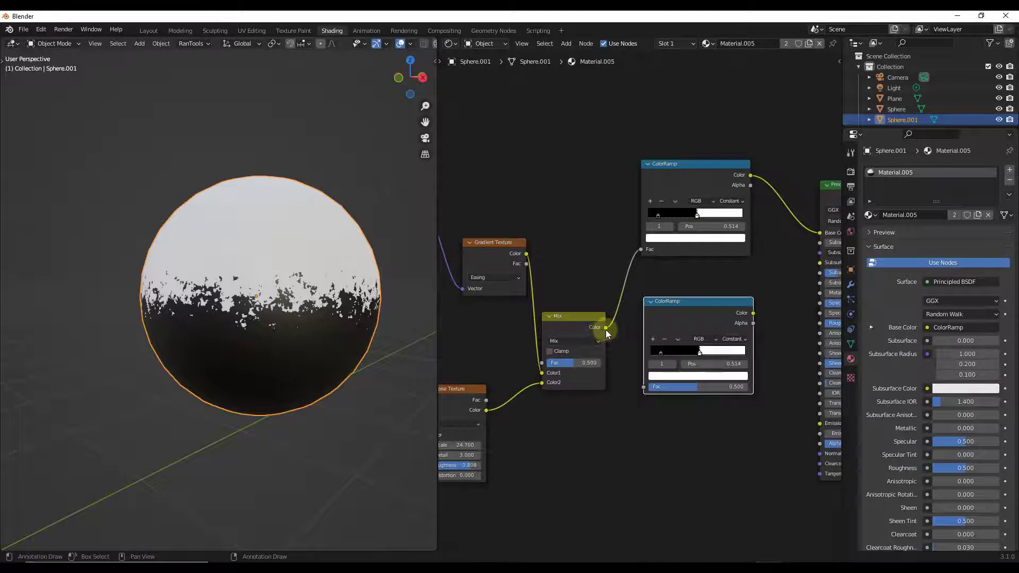
Step: Connect the Mix Color output to the duplicate ColorRamp's Fac, and that ramp's Color to the Principled BSDF Roughness
{"action": "left_click_drag", "start_coordinate": [607, 327], "coordinate": [644, 387]}
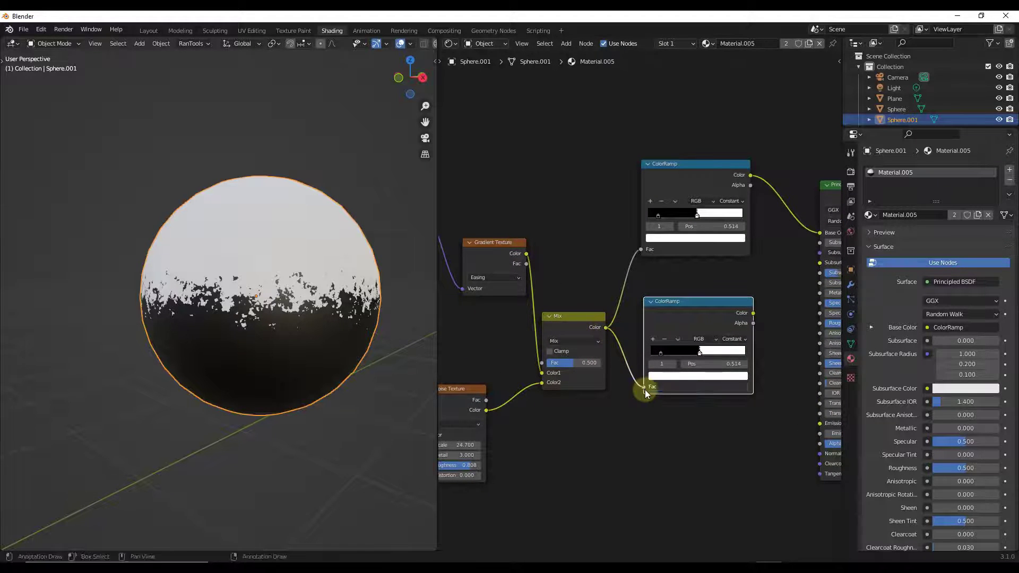
{"action": "scroll", "coordinate": [690, 329], "scroll_direction": "up", "scroll_amount": 2}
{"action": "mouse_move", "coordinate": [690, 328]}
{"action": "left_mouse_down"}
{"action": "mouse_move", "coordinate": [737, 315]}
{"action": "mouse_move", "coordinate": [764, 340]}
{"action": "left_mouse_up"}
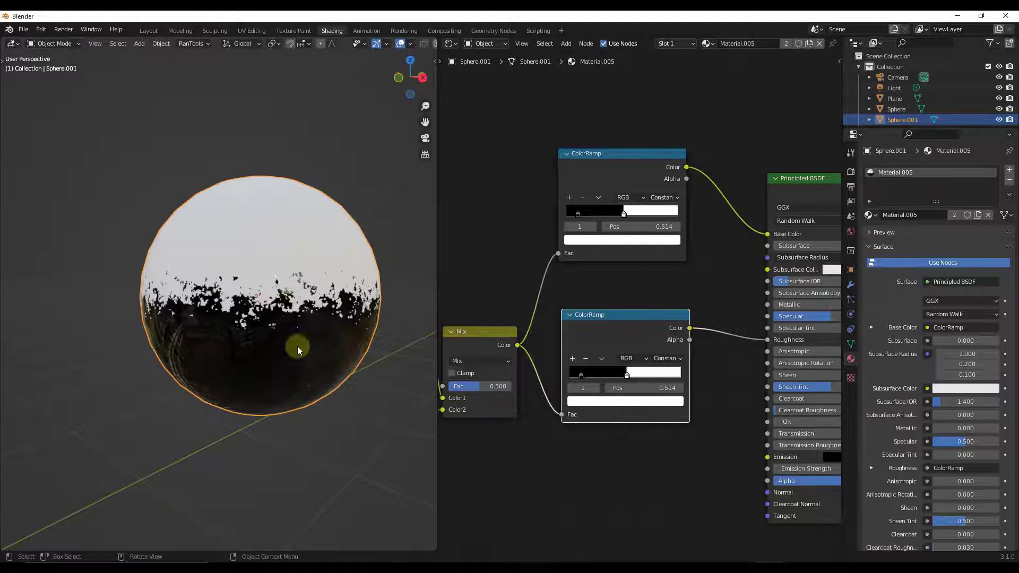
{"action": "mouse_move", "coordinate": [280, 343]}
{"action": "middle_mouse_down"}
{"action": "mouse_move", "coordinate": [310, 329]}
{"action": "mouse_move", "coordinate": [285, 322]}
{"action": "mouse_move", "coordinate": [280, 330]}
{"action": "mouse_move", "coordinate": [310, 342]}
{"action": "mouse_move", "coordinate": [315, 390]}
{"action": "mouse_move", "coordinate": [316, 289]}
{"action": "mouse_move", "coordinate": [320, 340]}
{"action": "mouse_move", "coordinate": [224, 318]}
{"action": "mouse_move", "coordinate": [268, 356]}
{"action": "middle_mouse_up"}
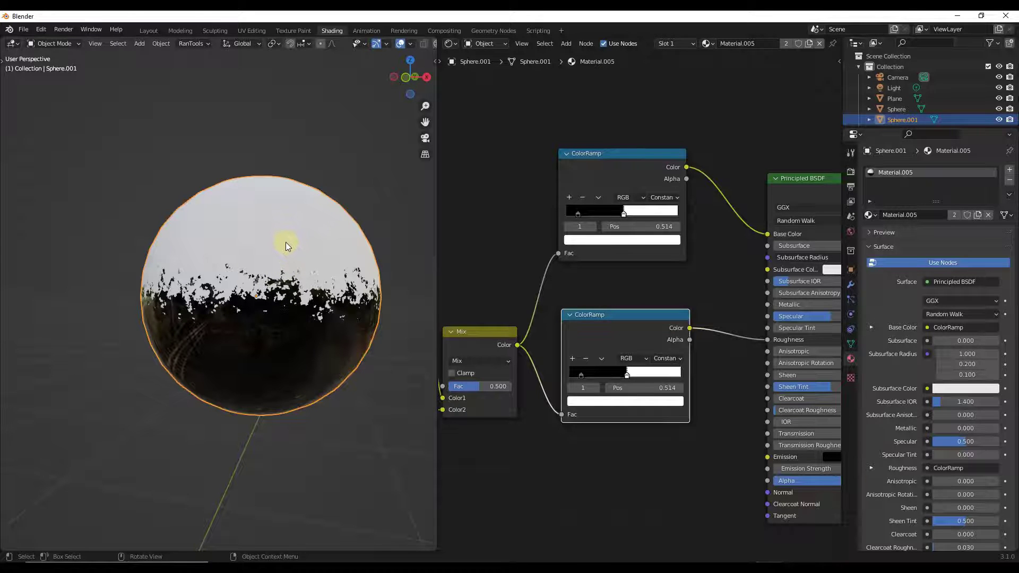
{"action": "middle_click_drag", "start_coordinate": [287, 243], "coordinate": [266, 276]}
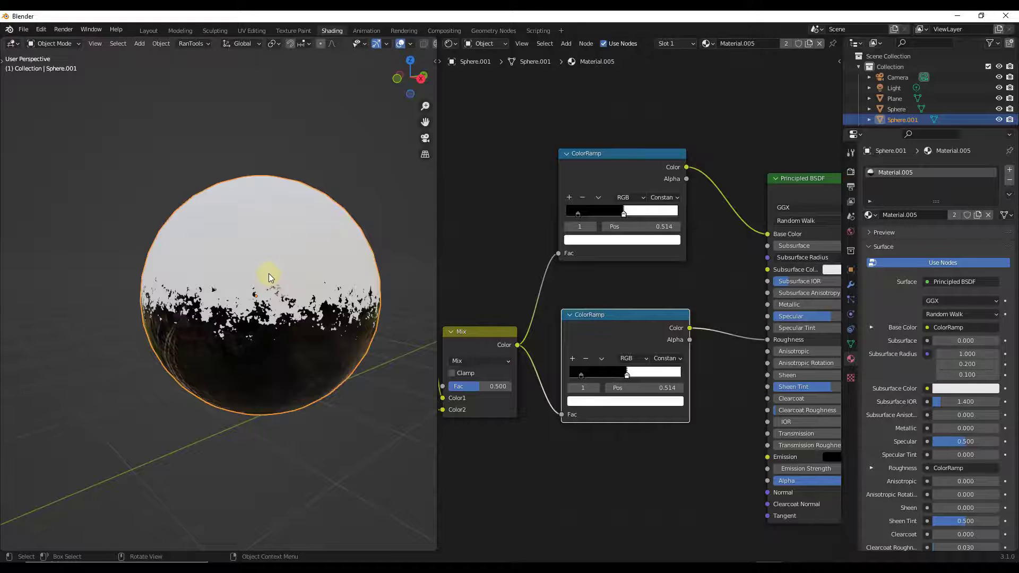
Step: Raise the Mix node's factor to about 0.783 to compare the noise spread on the sphere, and lower it again
{"action": "scroll", "coordinate": [269, 273], "scroll_direction": "down", "scroll_amount": 1}
{"action": "scroll", "coordinate": [276, 242], "scroll_direction": "up", "scroll_amount": 1}
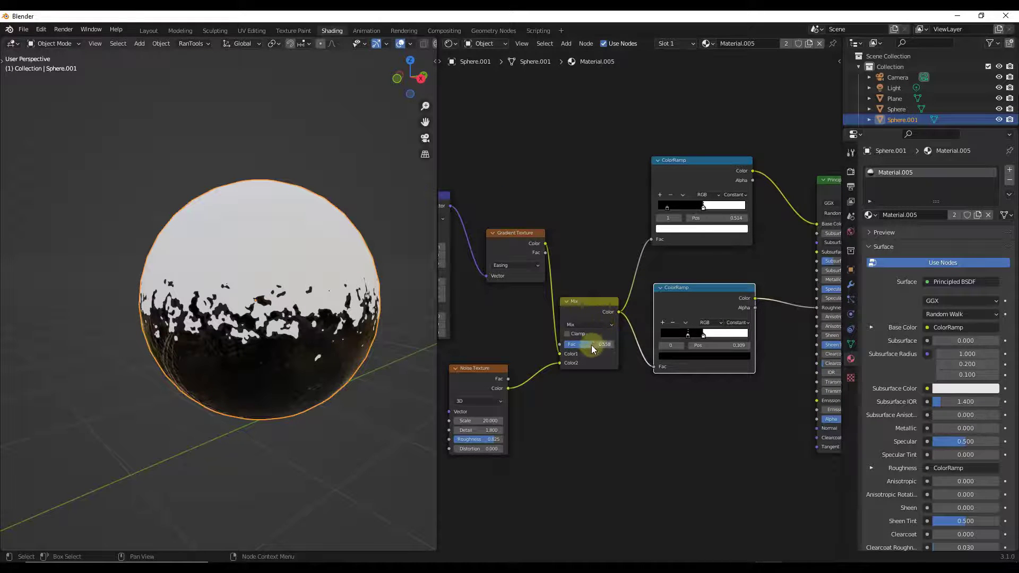
{"action": "middle_click_drag", "start_coordinate": [359, 323], "coordinate": [321, 323]}
{"action": "mouse_move", "coordinate": [586, 342]}
{"action": "left_mouse_down"}
{"action": "mouse_move", "coordinate": [610, 346]}
{"action": "mouse_move", "coordinate": [559, 352]}
{"action": "mouse_move", "coordinate": [589, 354]}
{"action": "left_mouse_up"}
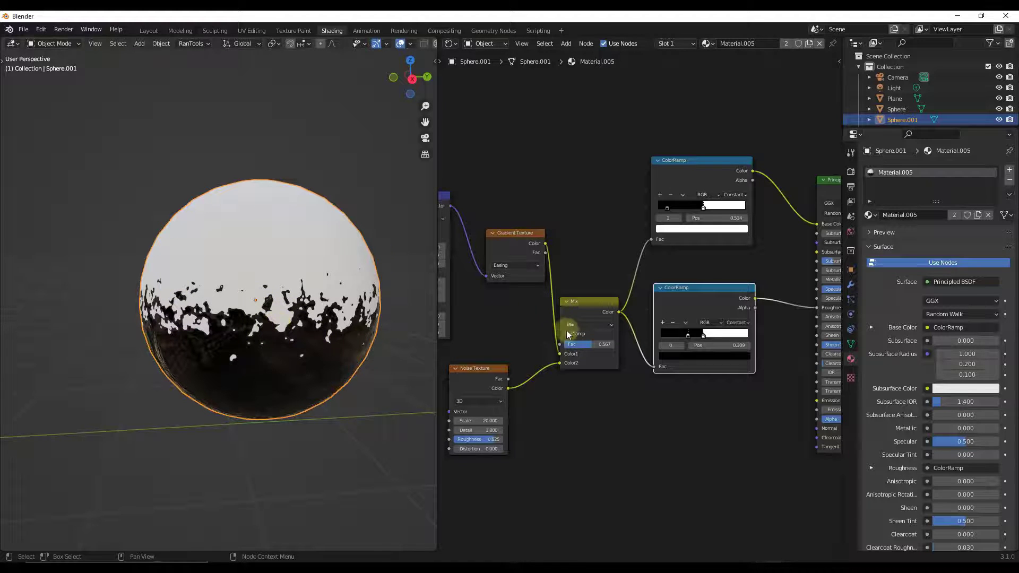
{"action": "mouse_move", "coordinate": [600, 345]}
{"action": "left_mouse_down"}
{"action": "mouse_move", "coordinate": [586, 345]}
{"action": "mouse_move", "coordinate": [604, 346]}
{"action": "left_mouse_up"}
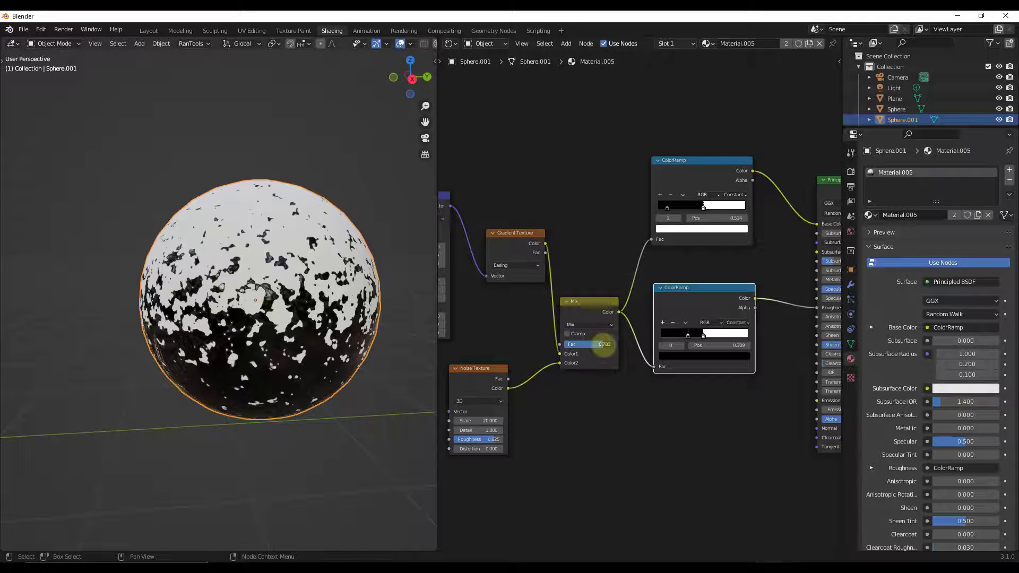
{"action": "middle_click_drag", "start_coordinate": [382, 332], "coordinate": [298, 308]}
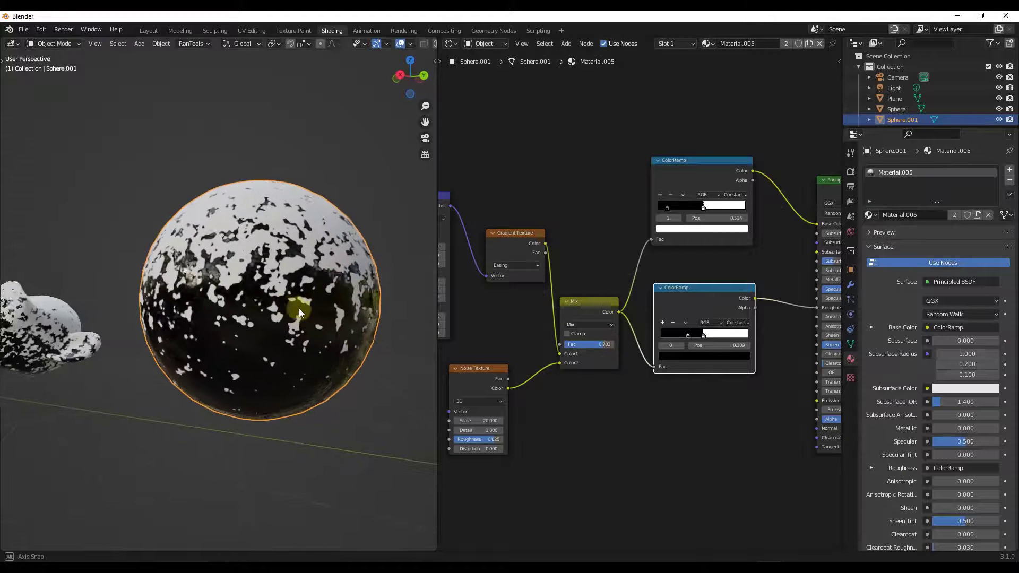
{"action": "left_click_drag", "start_coordinate": [598, 345], "coordinate": [571, 346]}
{"action": "middle_click_drag", "start_coordinate": [228, 276], "coordinate": [263, 293]}
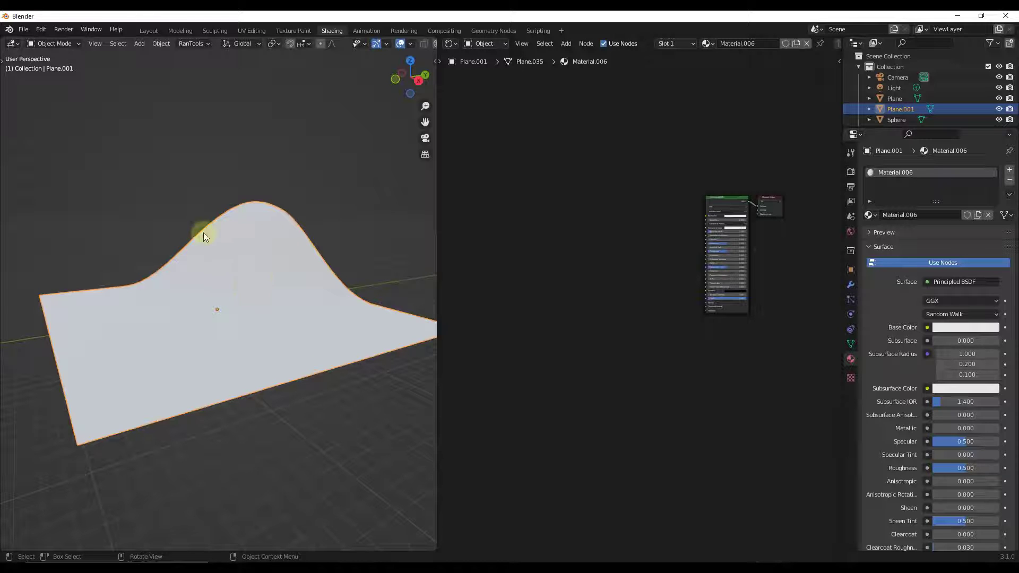
{"action": "mouse_move", "coordinate": [286, 287]}
{"action": "middle_mouse_down"}
{"action": "mouse_move", "coordinate": [229, 289]}
{"action": "mouse_move", "coordinate": [282, 286]}
{"action": "mouse_move", "coordinate": [276, 280]}
{"action": "middle_mouse_up"}
{"action": "scroll", "coordinate": [614, 200], "scroll_direction": "up", "scroll_amount": 3}
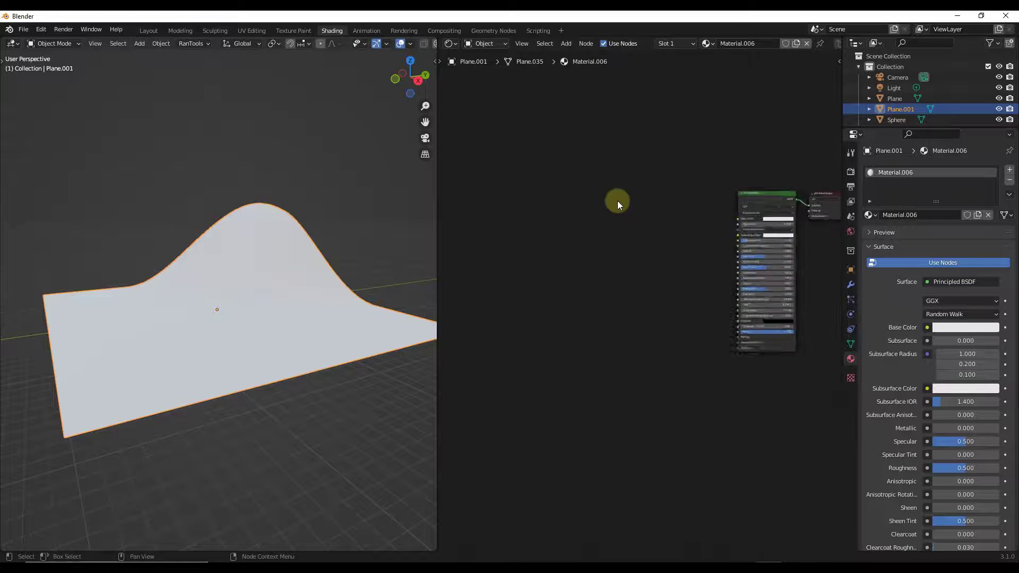
Step: Add a Gradient Texture node to the hill plane's material, well ahead of the Principled BSDF
{"action": "scroll", "coordinate": [705, 238], "scroll_direction": "down", "scroll_amount": 1}
{"action": "scroll", "coordinate": [704, 237], "scroll_direction": "up", "scroll_amount": 1}
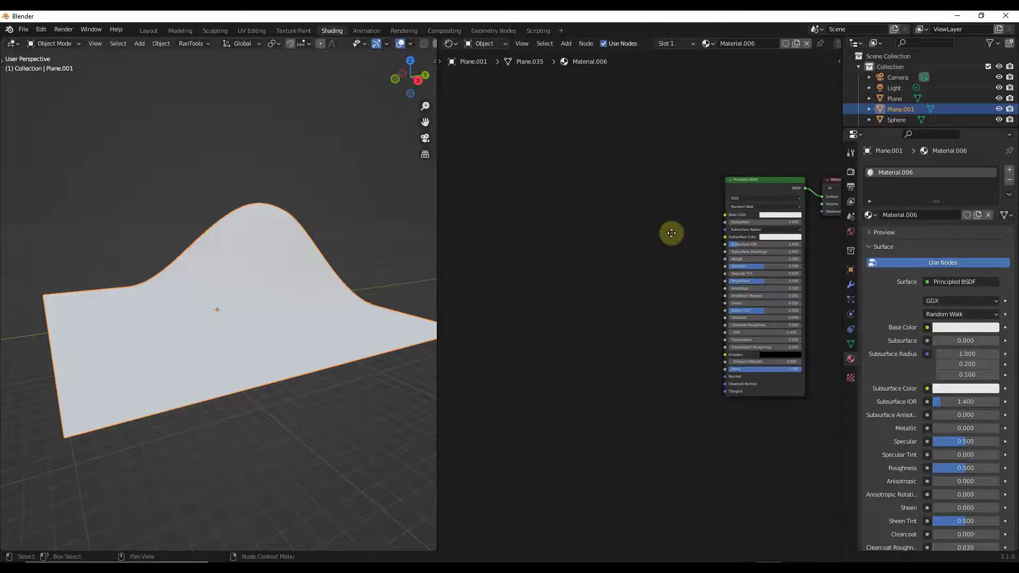
{"action": "scroll", "coordinate": [664, 234], "scroll_direction": "down", "scroll_amount": 3}
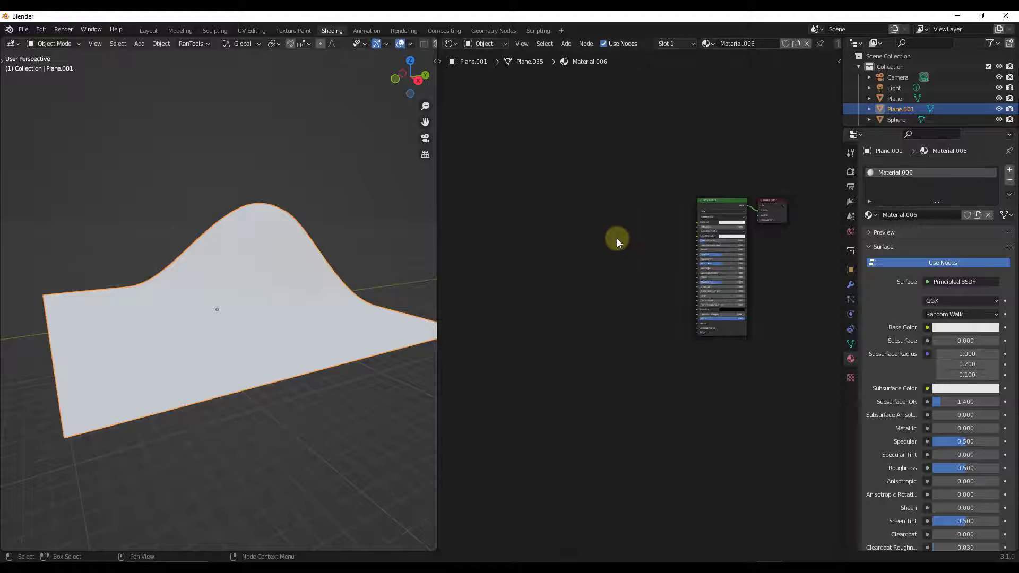
{"action": "middle_click_drag", "start_coordinate": [617, 241], "coordinate": [644, 241]}
{"action": "key", "text": "shift+a"}
{"action": "type", "text": "g"}
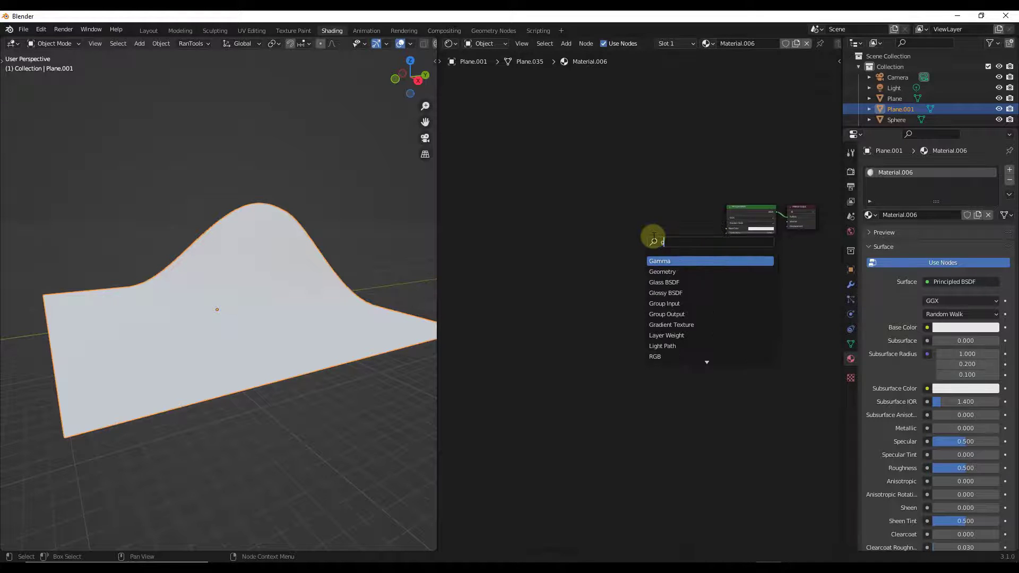
{"action": "type", "text": "ht"}
{"action": "key", "text": "Return"}
{"action": "left_click", "coordinate": [555, 219]}
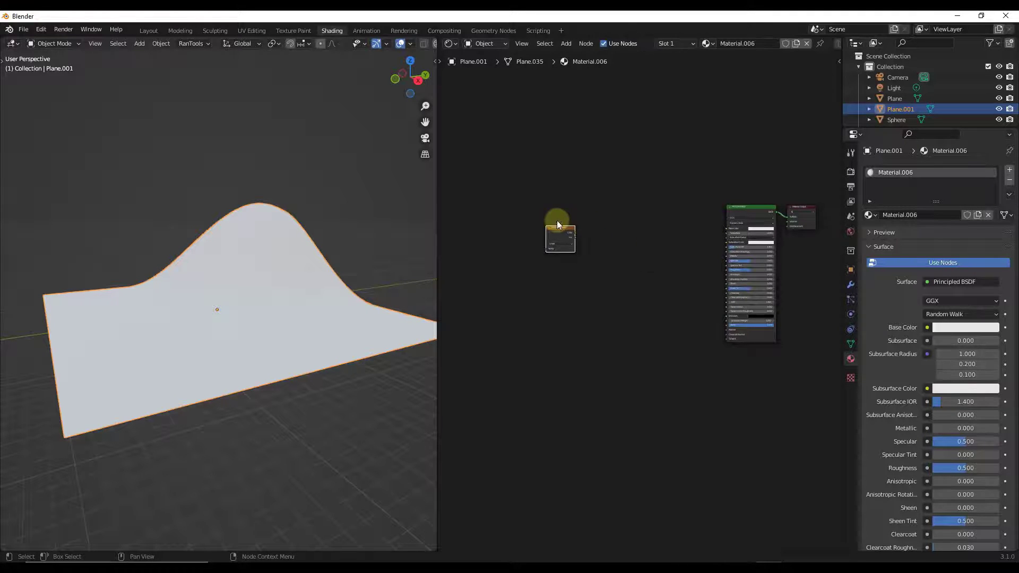
Step: Add a ColorRamp node, link the Gradient Texture's Color to its Fac, and its Color to the Principled BSDF Base Color
{"action": "key", "text": "shift+a"}
{"action": "type", "text": "col"}
{"action": "key", "text": "Return"}
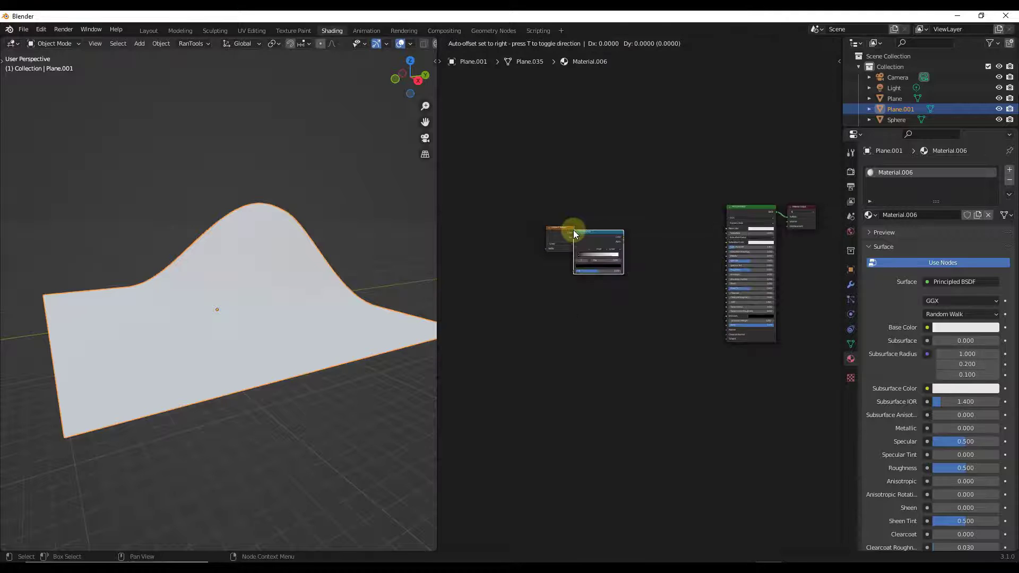
{"action": "left_click", "coordinate": [626, 218]}
{"action": "left_click_drag", "start_coordinate": [574, 231], "coordinate": [637, 258]}
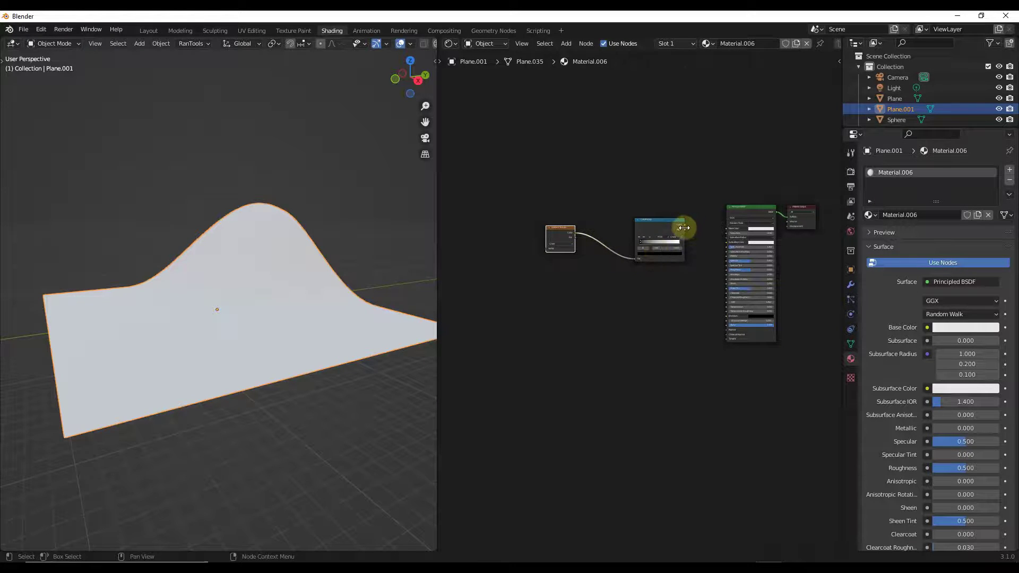
{"action": "left_click_drag", "start_coordinate": [683, 225], "coordinate": [726, 231]}
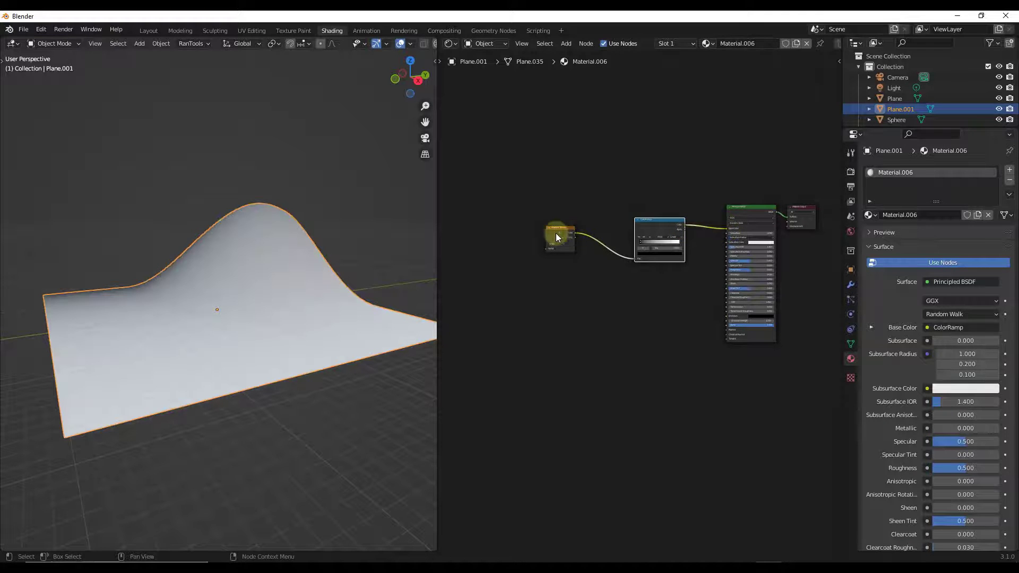
Step: Move the Gradient Texture and ColorRamp away from the shader, and attach Mapping and Texture Coordinate nodes to the Gradient Texture
{"action": "left_click_drag", "start_coordinate": [556, 233], "coordinate": [494, 234]}
{"action": "left_click_drag", "start_coordinate": [644, 227], "coordinate": [572, 239]}
{"action": "scroll", "coordinate": [252, 265], "scroll_direction": "down", "scroll_amount": 3}
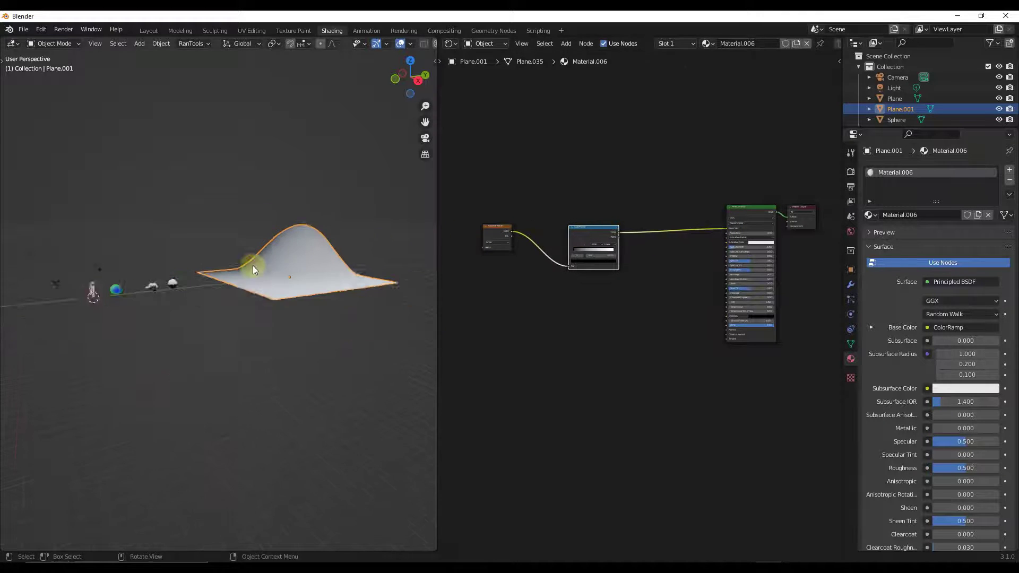
{"action": "scroll", "coordinate": [304, 268], "scroll_direction": "up", "scroll_amount": 3}
{"action": "middle_click_drag", "start_coordinate": [356, 278], "coordinate": [279, 284]}
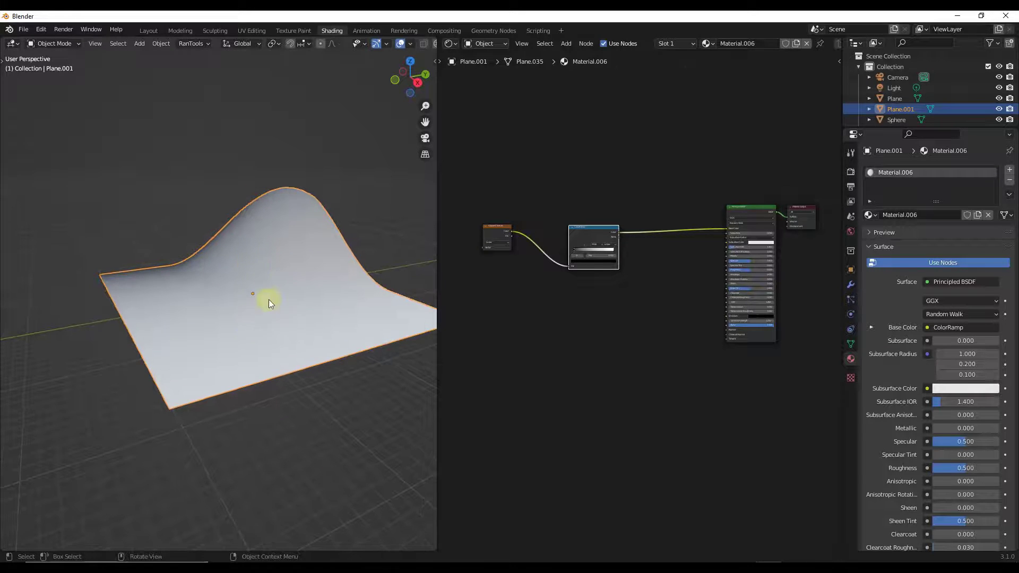
{"action": "scroll", "coordinate": [571, 211], "scroll_direction": "down", "scroll_amount": 1}
{"action": "scroll", "coordinate": [428, 237], "scroll_direction": "up", "scroll_amount": 2}
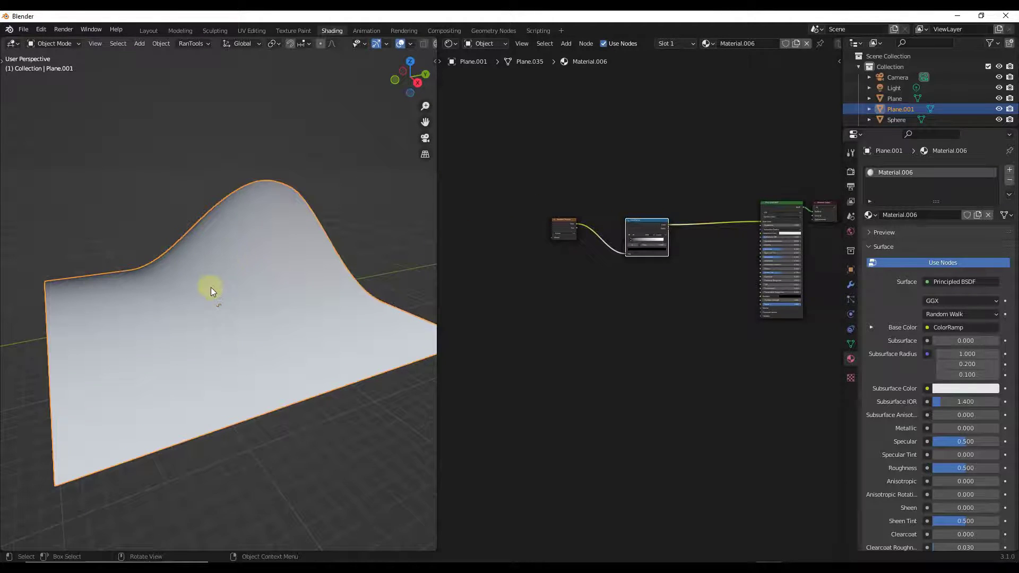
{"action": "left_click", "coordinate": [560, 224]}
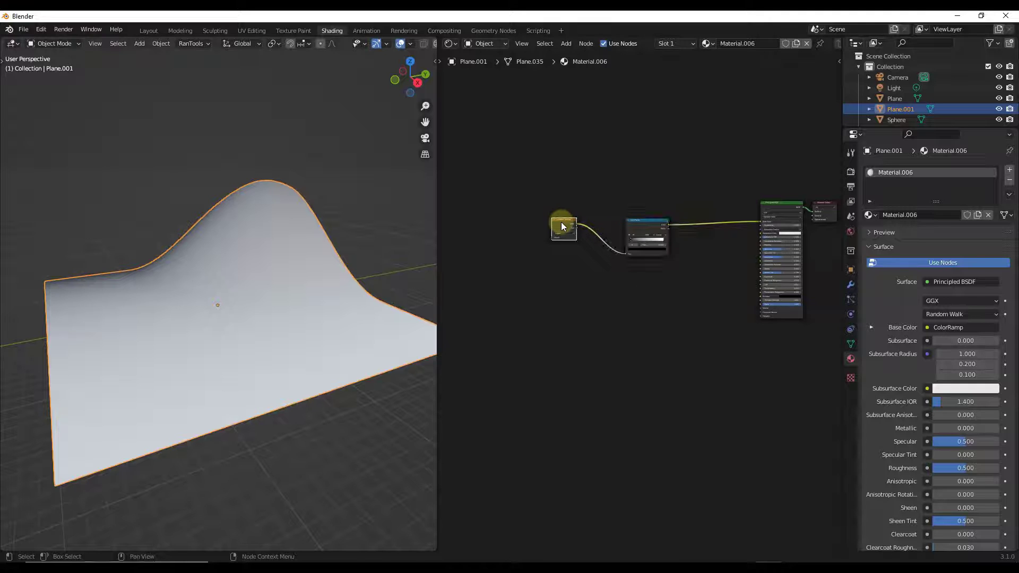
{"action": "key", "text": "ctrl+t"}
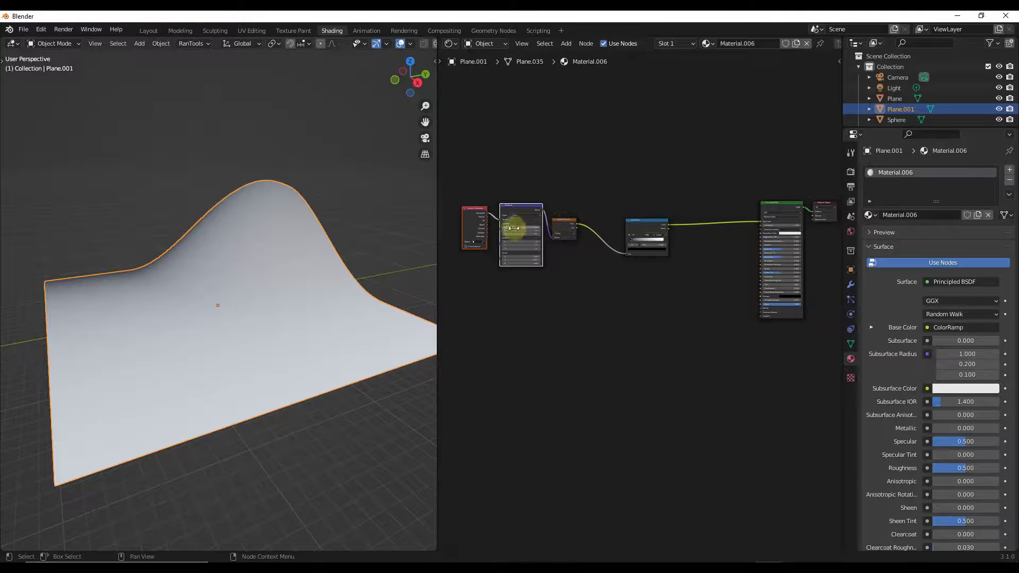
Step: Set the Mapping node's Y rotation to 90° so the gradient runs along the hill's height
{"action": "scroll", "coordinate": [499, 233], "scroll_direction": "up", "scroll_amount": 3}
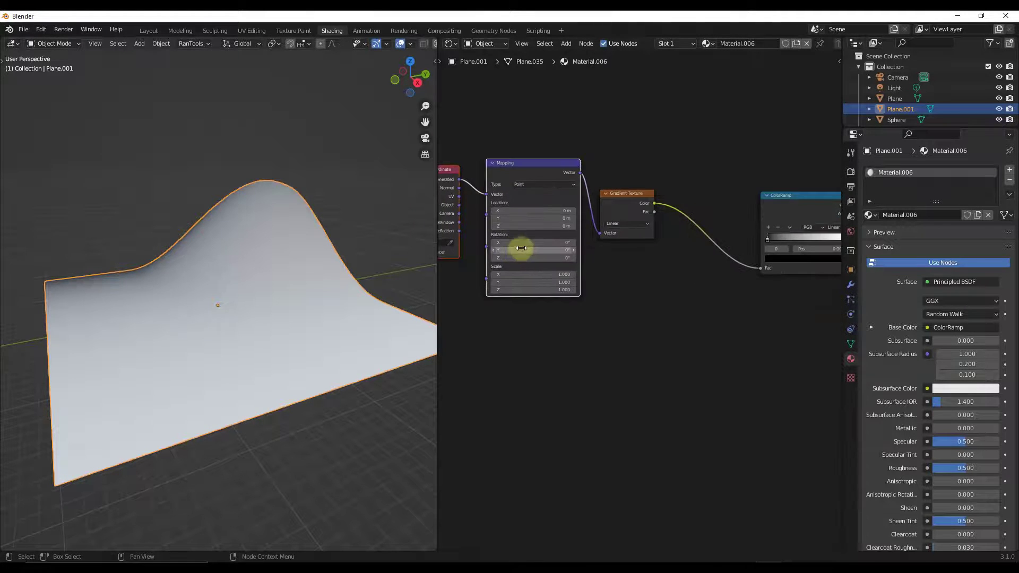
{"action": "mouse_move", "coordinate": [519, 245]}
{"action": "left_mouse_down"}
{"action": "mouse_move", "coordinate": [576, 245]}
{"action": "mouse_move", "coordinate": [495, 239]}
{"action": "mouse_move", "coordinate": [533, 243]}
{"action": "left_mouse_up"}
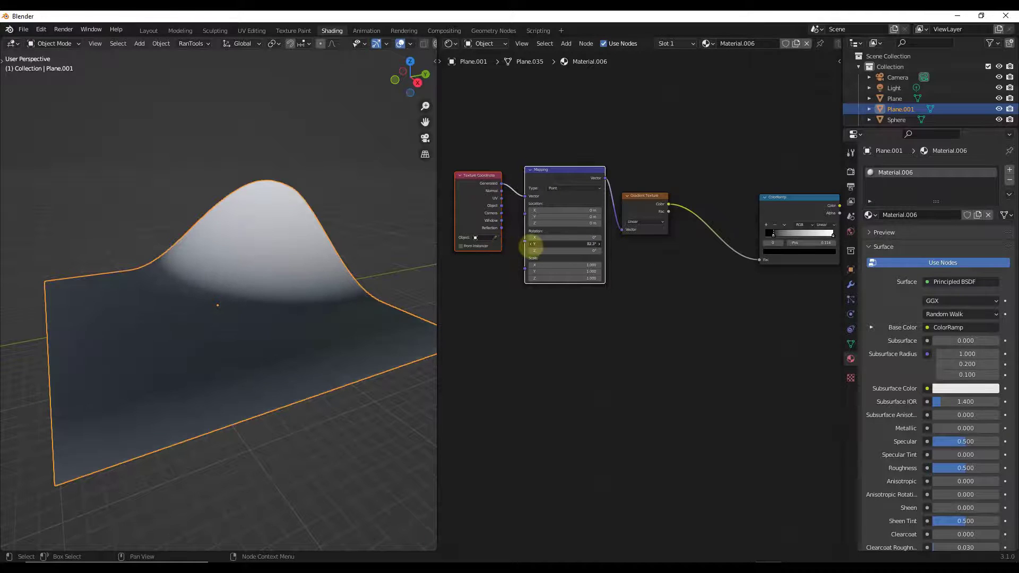
{"action": "left_click", "coordinate": [573, 245]}
{"action": "type", "text": "90"}
{"action": "key", "text": "Return"}
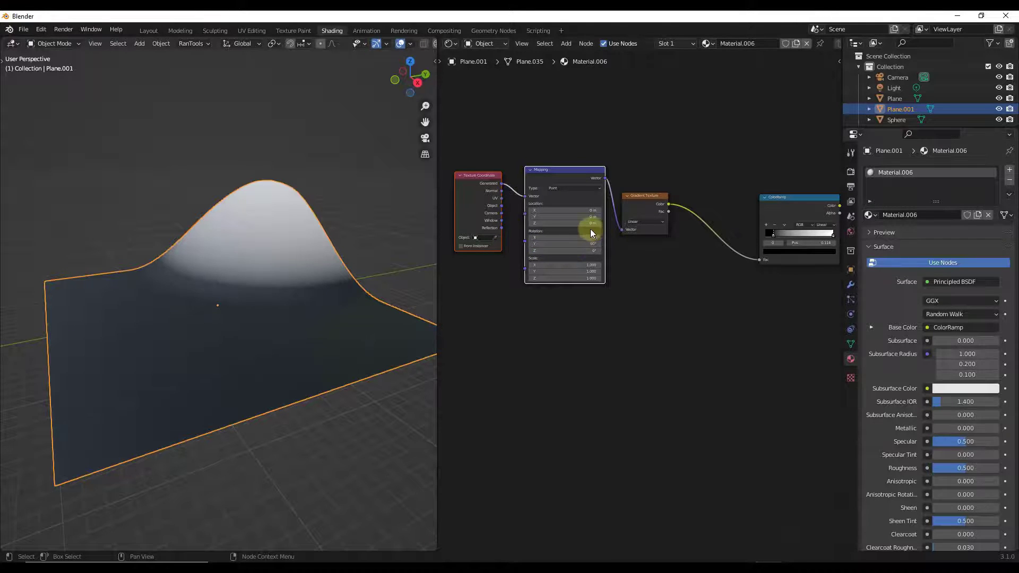
Step: Reposition the Gradient Texture node and shift the ColorRamp's black stop to about 0.08
{"action": "scroll", "coordinate": [723, 223], "scroll_direction": "up", "scroll_amount": 2}
{"action": "left_click_drag", "start_coordinate": [545, 206], "coordinate": [590, 220]}
{"action": "scroll", "coordinate": [292, 279], "scroll_direction": "down", "scroll_amount": 2}
{"action": "scroll", "coordinate": [278, 275], "scroll_direction": "up", "scroll_amount": 5}
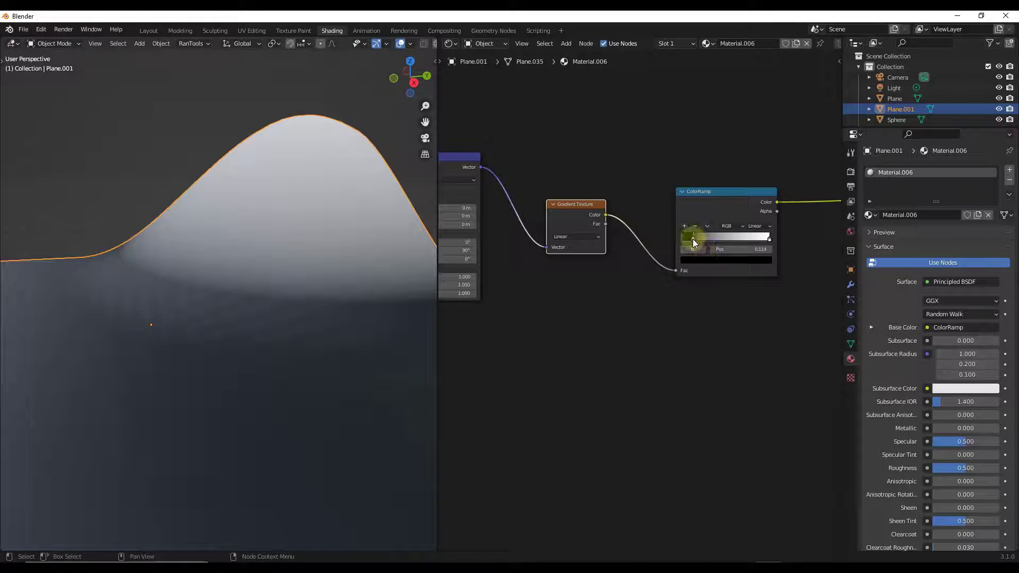
{"action": "left_click_drag", "start_coordinate": [692, 239], "coordinate": [690, 238]}
Step: Raise the ColorRamp node and move the Principled BSDF and Material Output together farther away to make room between them
{"action": "scroll", "coordinate": [690, 239], "scroll_direction": "down", "scroll_amount": 3}
{"action": "scroll", "coordinate": [782, 219], "scroll_direction": "down", "scroll_amount": 1}
{"action": "scroll", "coordinate": [618, 252], "scroll_direction": "up", "scroll_amount": 3}
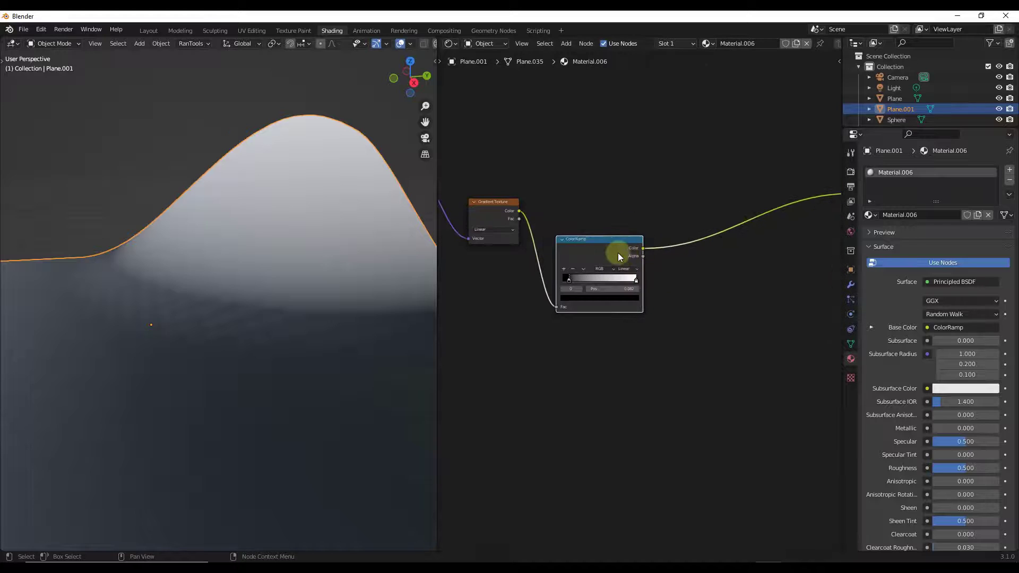
{"action": "scroll", "coordinate": [593, 253], "scroll_direction": "up", "scroll_amount": 1}
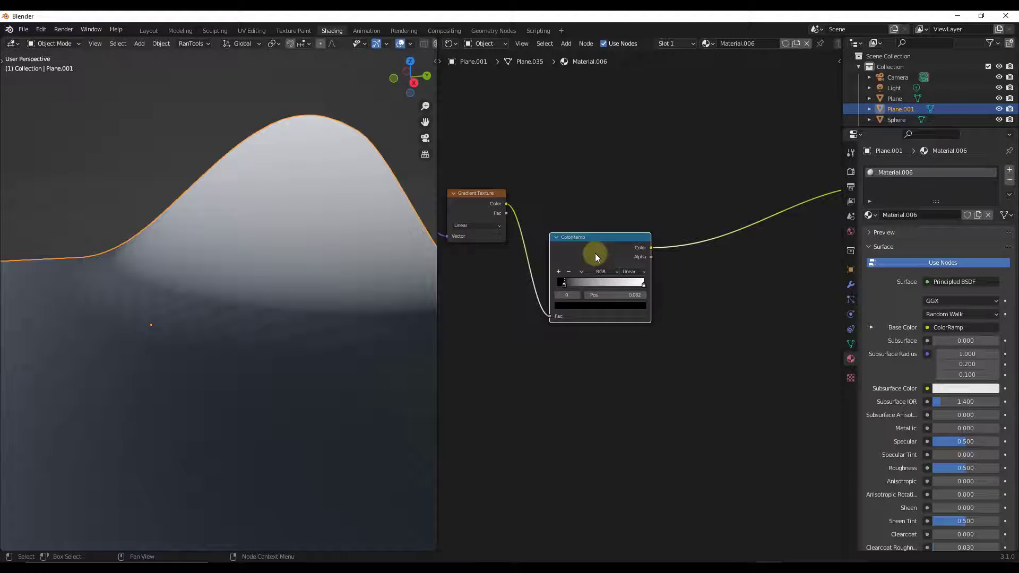
{"action": "scroll", "coordinate": [637, 244], "scroll_direction": "down", "scroll_amount": 1}
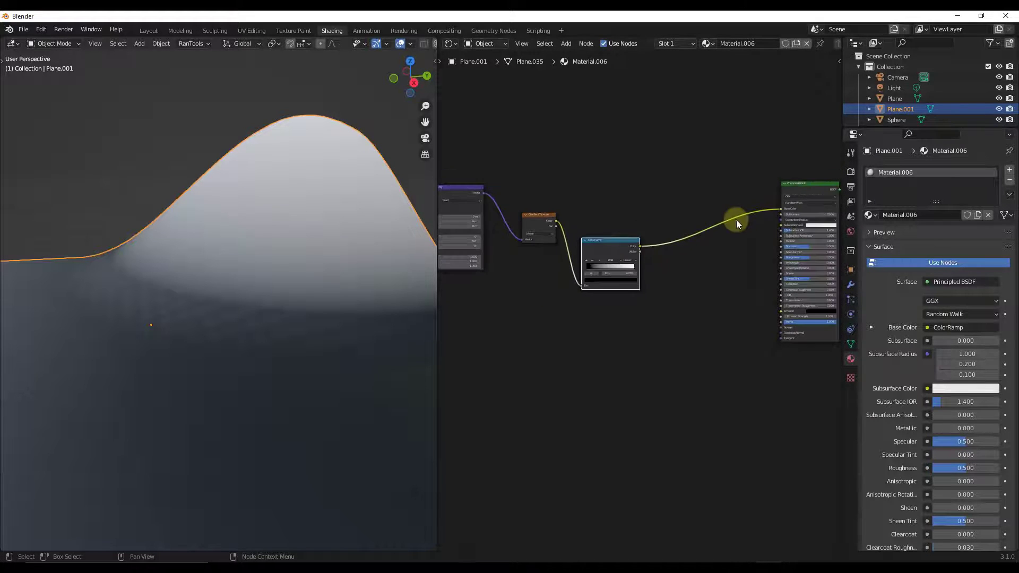
{"action": "scroll", "coordinate": [785, 204], "scroll_direction": "down", "scroll_amount": 1}
{"action": "scroll", "coordinate": [610, 239], "scroll_direction": "down", "scroll_amount": 1}
{"action": "scroll", "coordinate": [587, 247], "scroll_direction": "up", "scroll_amount": 1}
{"action": "left_click_drag", "start_coordinate": [580, 250], "coordinate": [589, 173]}
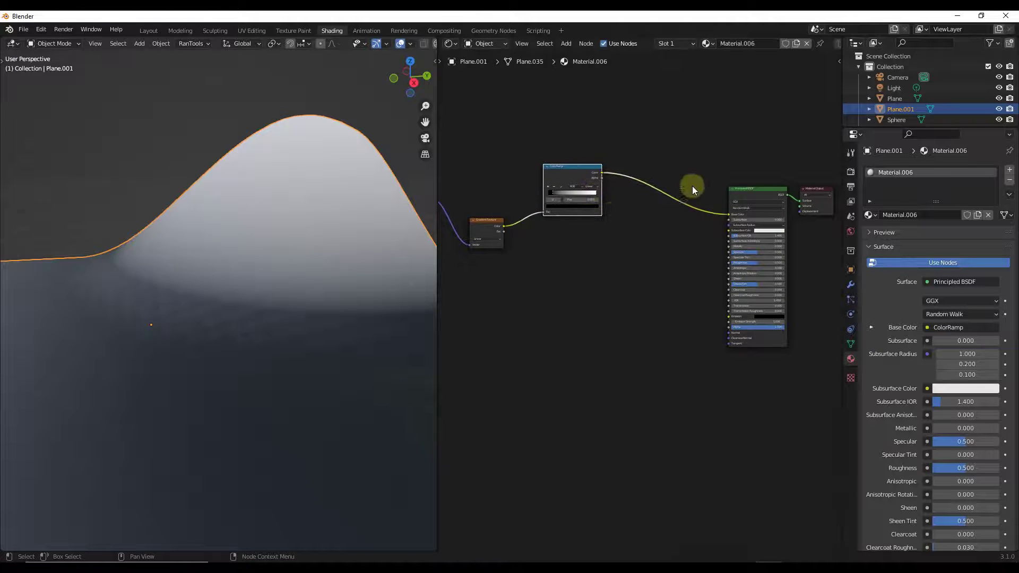
{"action": "left_click_drag", "start_coordinate": [696, 140], "coordinate": [823, 409]}
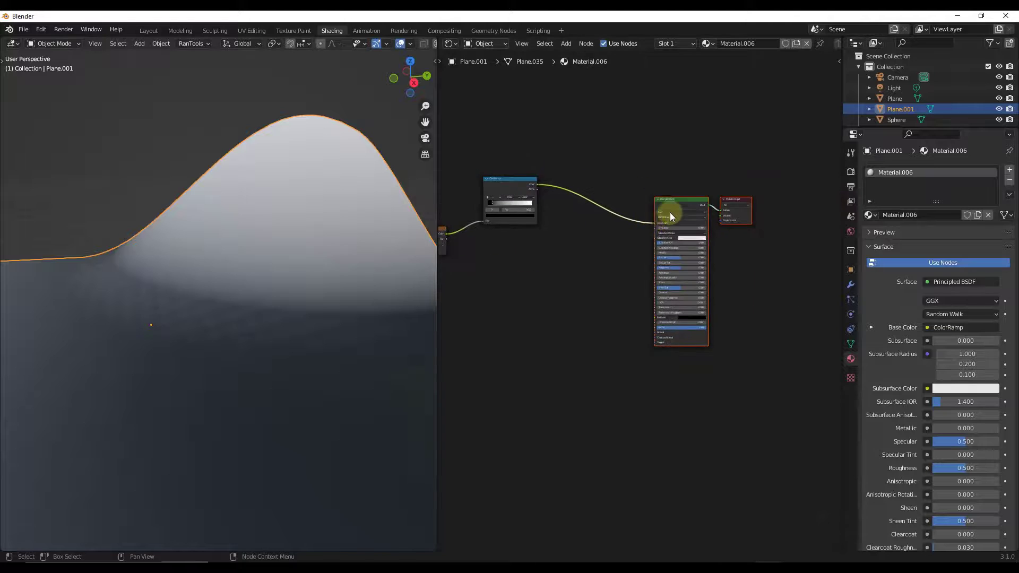
{"action": "left_click_drag", "start_coordinate": [667, 211], "coordinate": [778, 192]}
Step: Add two Image Texture nodes, one above the other, beneath the ColorRamp
{"action": "key", "text": "shift+a"}
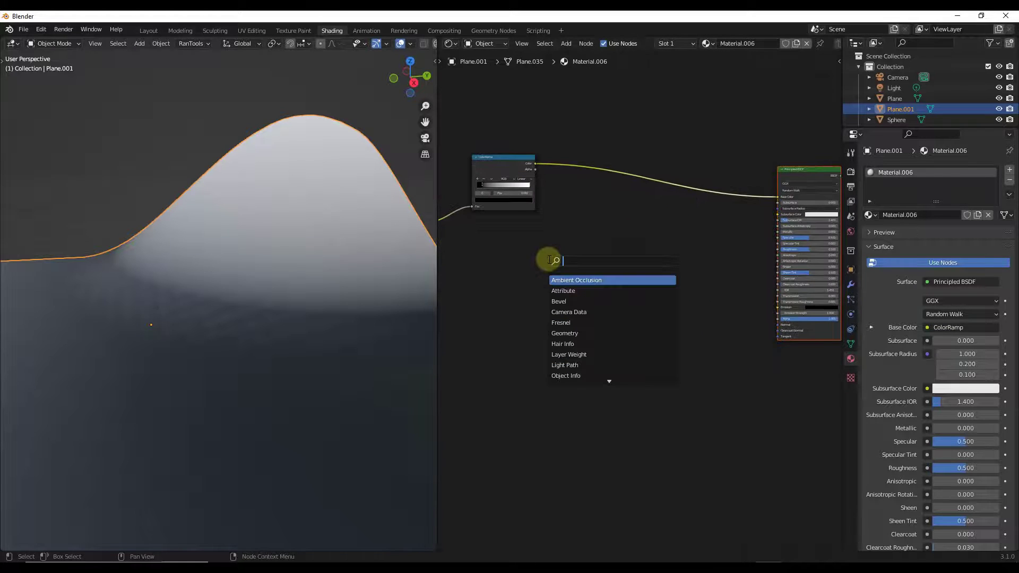
{"action": "type", "text": "image"}
{"action": "key", "text": "Return"}
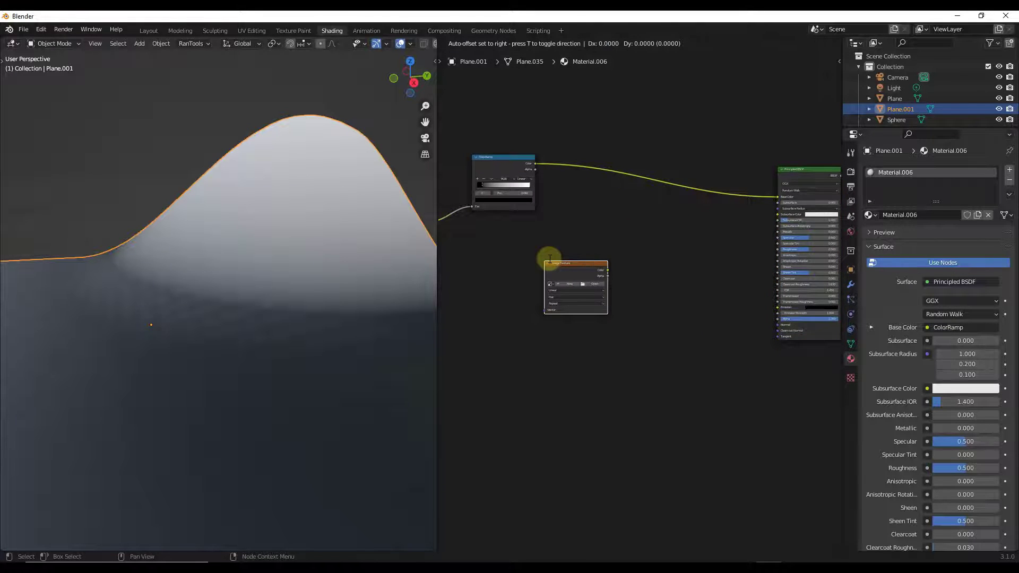
{"action": "left_click", "coordinate": [531, 242]}
{"action": "key", "text": "shift+a"}
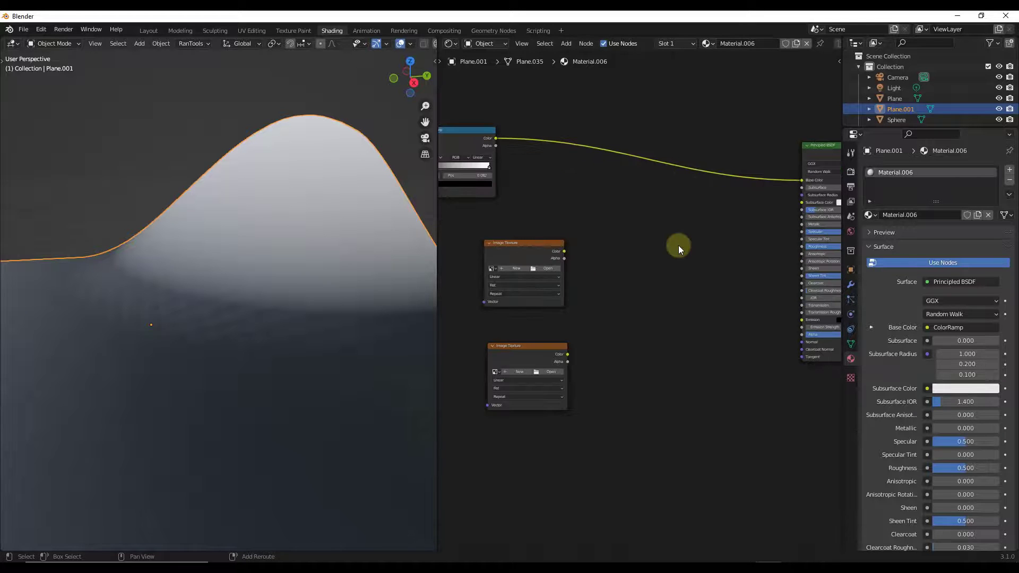
Step: Add a Mix color node, feed the two Image Textures into Color1 and Color2, and connect its output to Base Color
{"action": "key", "text": "shift+a"}
{"action": "left_click", "coordinate": [679, 244]}
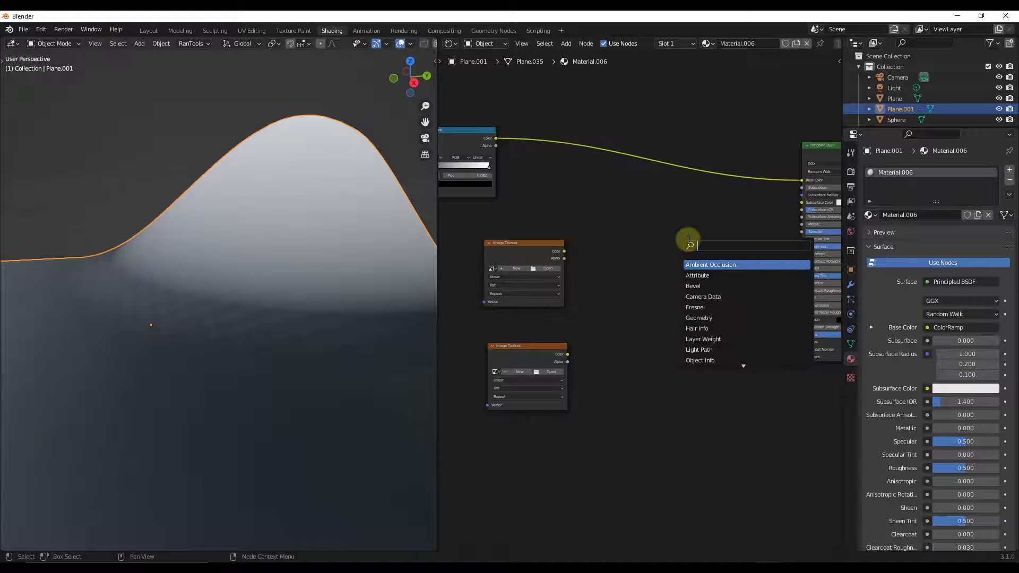
{"action": "type", "text": "mix"}
{"action": "key", "text": "Return"}
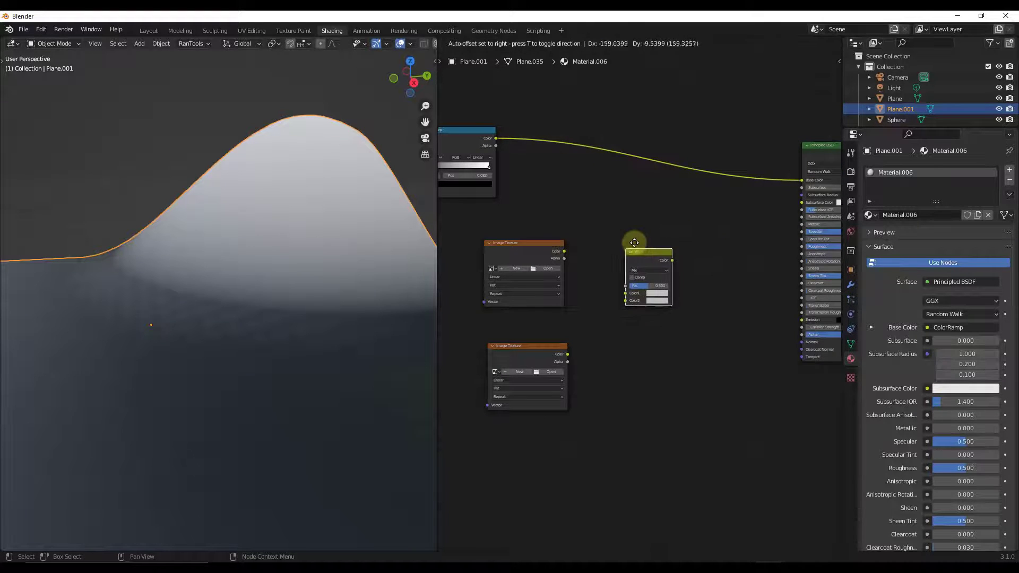
{"action": "left_click", "coordinate": [636, 242]}
{"action": "left_click_drag", "start_coordinate": [564, 252], "coordinate": [641, 293]}
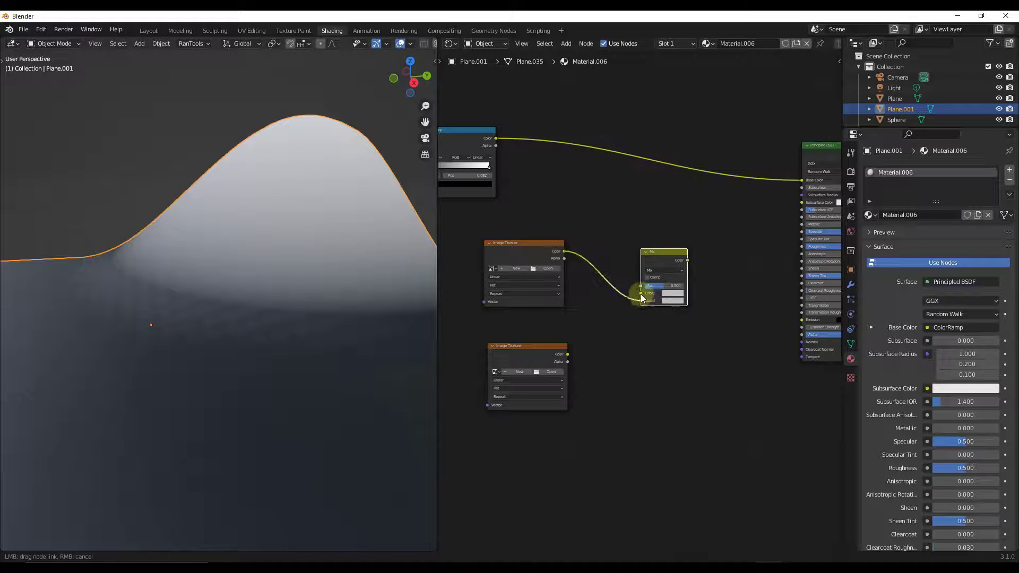
{"action": "left_click_drag", "start_coordinate": [568, 354], "coordinate": [641, 301]}
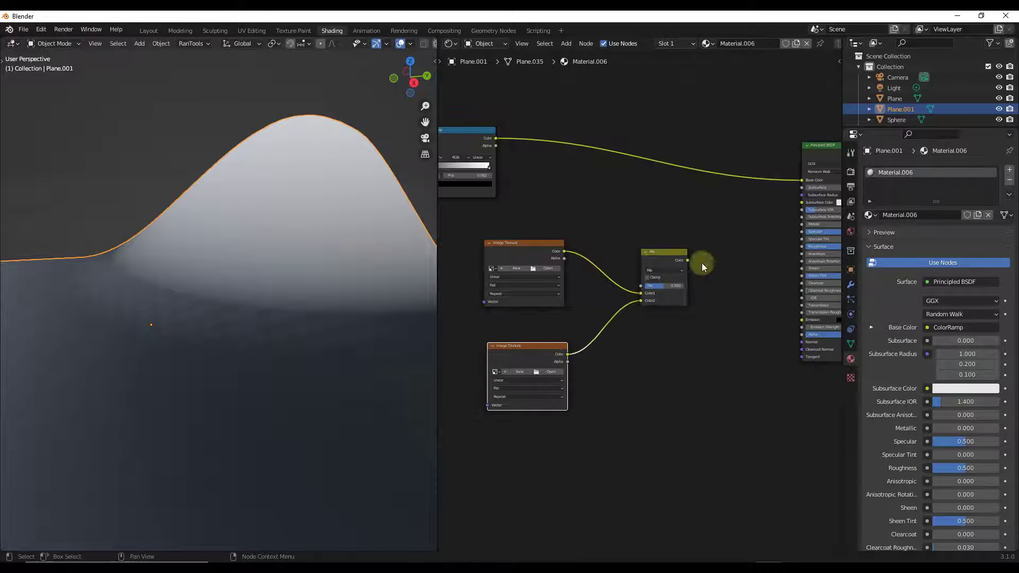
{"action": "mouse_move", "coordinate": [688, 260]}
{"action": "left_mouse_down"}
{"action": "mouse_move", "coordinate": [789, 201]}
{"action": "mouse_move", "coordinate": [801, 180]}
{"action": "left_mouse_up"}
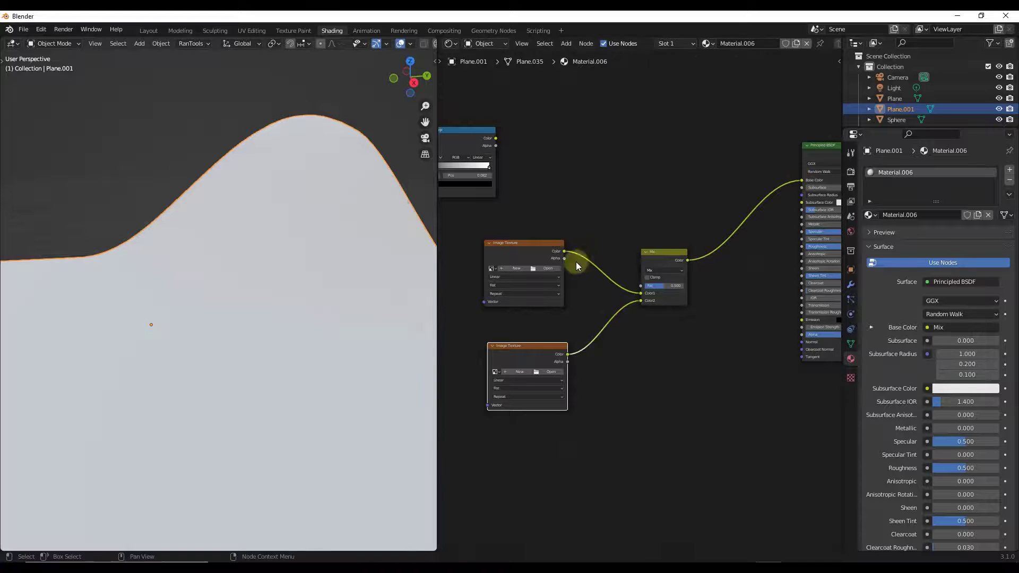
Step: Load Ground013_2K_Color.jpg into the upper Image Texture and rock_ground_02_diff_2k.jpg into the lower one
{"action": "mouse_move", "coordinate": [654, 234]}
{"action": "middle_mouse_down", "text": "ctrl"}
{"action": "mouse_move", "coordinate": [581, 261]}
{"action": "mouse_move", "coordinate": [595, 251]}
{"action": "mouse_move", "coordinate": [563, 250]}
{"action": "mouse_move", "coordinate": [590, 253]}
{"action": "middle_mouse_up", "text": "ctrl"}
{"action": "left_click", "coordinate": [590, 254]}
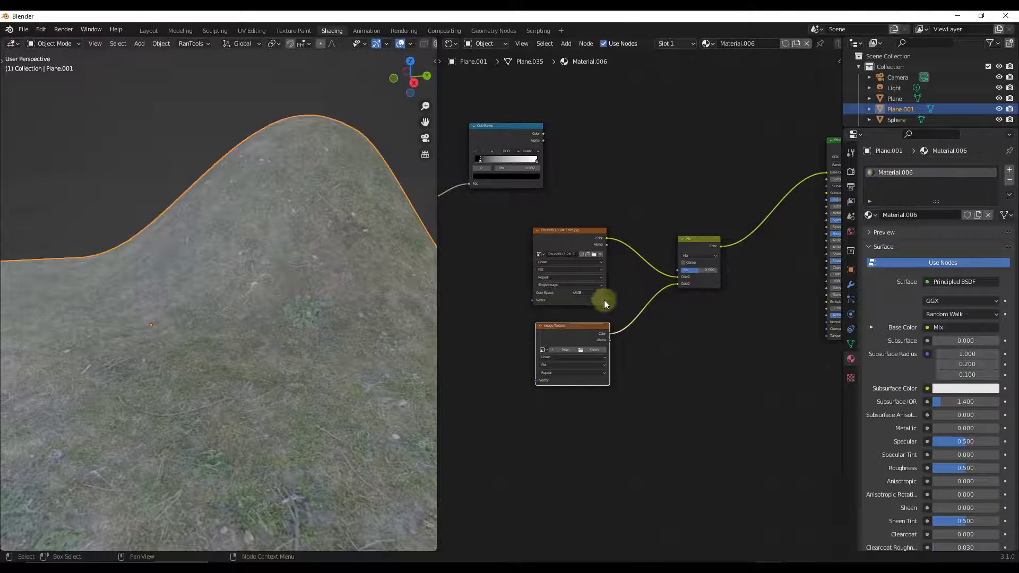
{"action": "left_click", "coordinate": [599, 349]}
{"action": "double_click", "coordinate": [397, 266]}
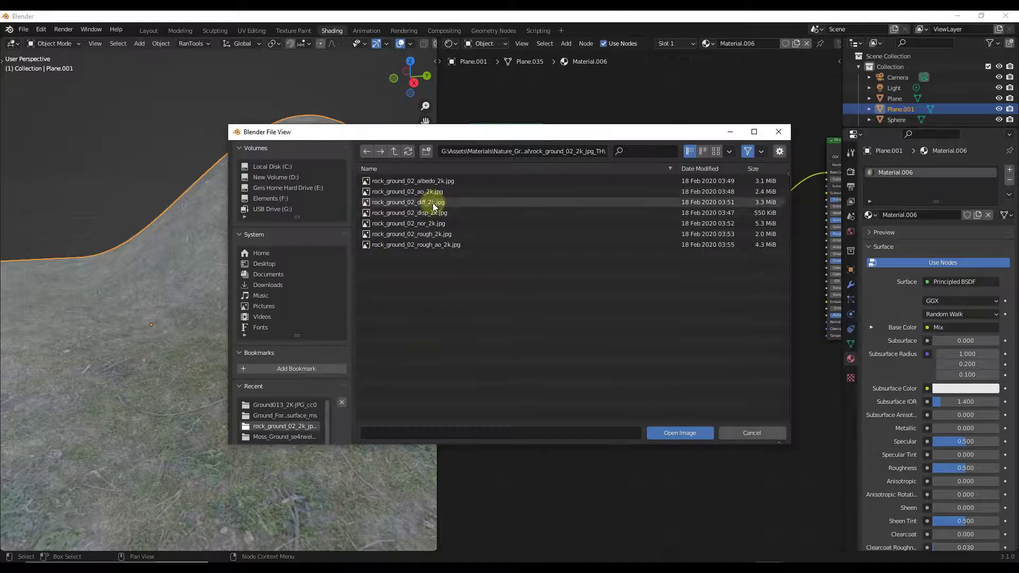
{"action": "double_click", "coordinate": [432, 202]}
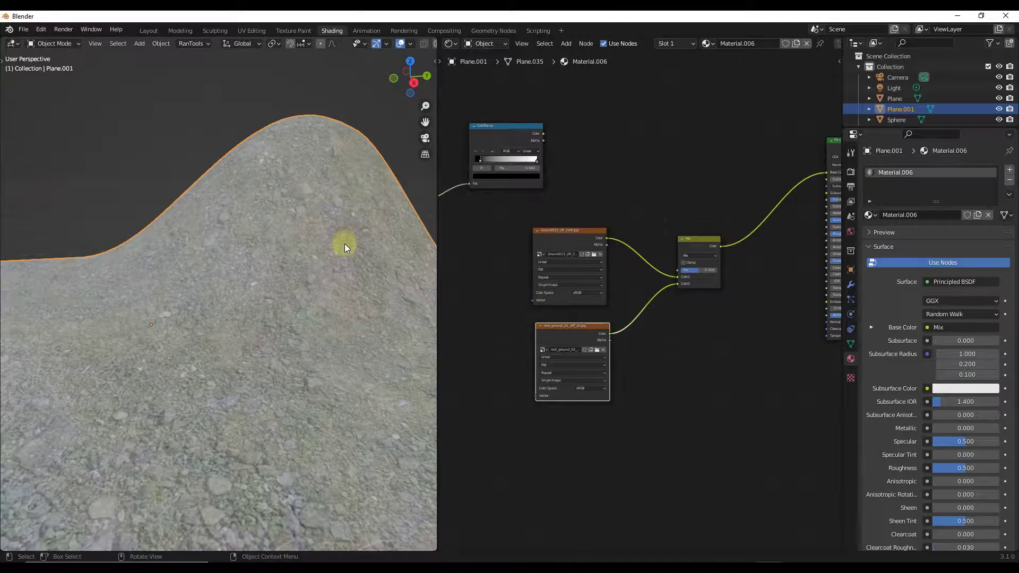
Step: Move the Mix node up, connect the ColorRamp's Color to its Fac, and inspect the texture blend on the hill
{"action": "middle_click_drag", "start_coordinate": [345, 243], "coordinate": [394, 269]}
{"action": "left_click_drag", "start_coordinate": [697, 272], "coordinate": [702, 200]}
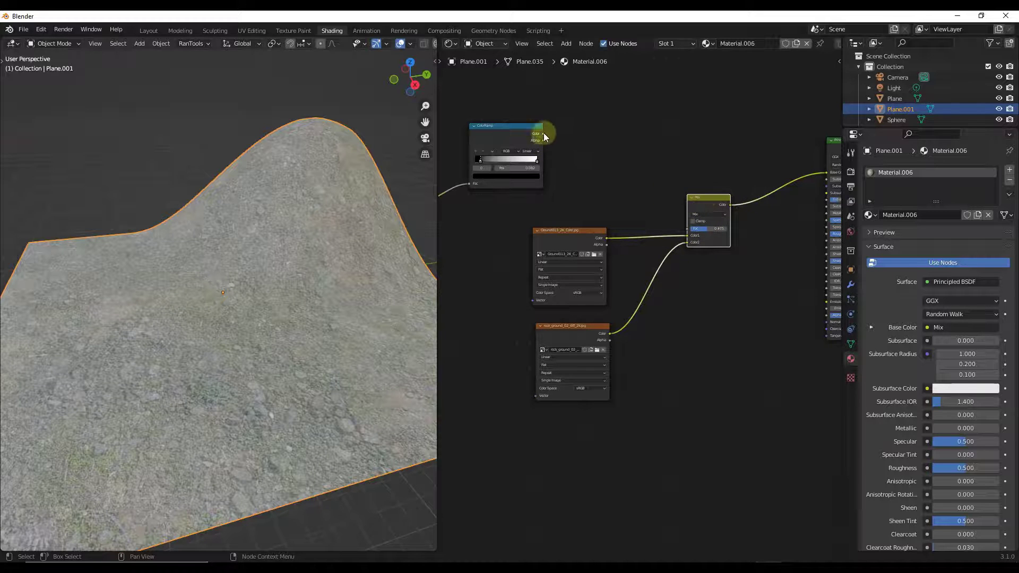
{"action": "mouse_move", "coordinate": [543, 133]}
{"action": "left_mouse_down"}
{"action": "mouse_move", "coordinate": [653, 182]}
{"action": "mouse_move", "coordinate": [688, 230]}
{"action": "left_mouse_up"}
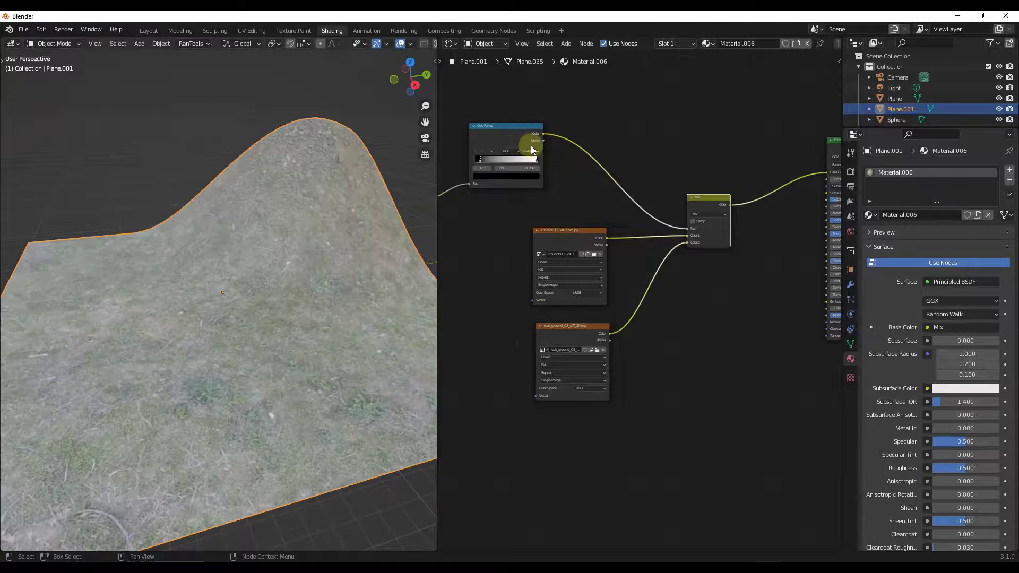
{"action": "scroll", "coordinate": [314, 207], "scroll_direction": "up", "scroll_amount": 2}
{"action": "scroll", "coordinate": [316, 205], "scroll_direction": "down", "scroll_amount": 6}
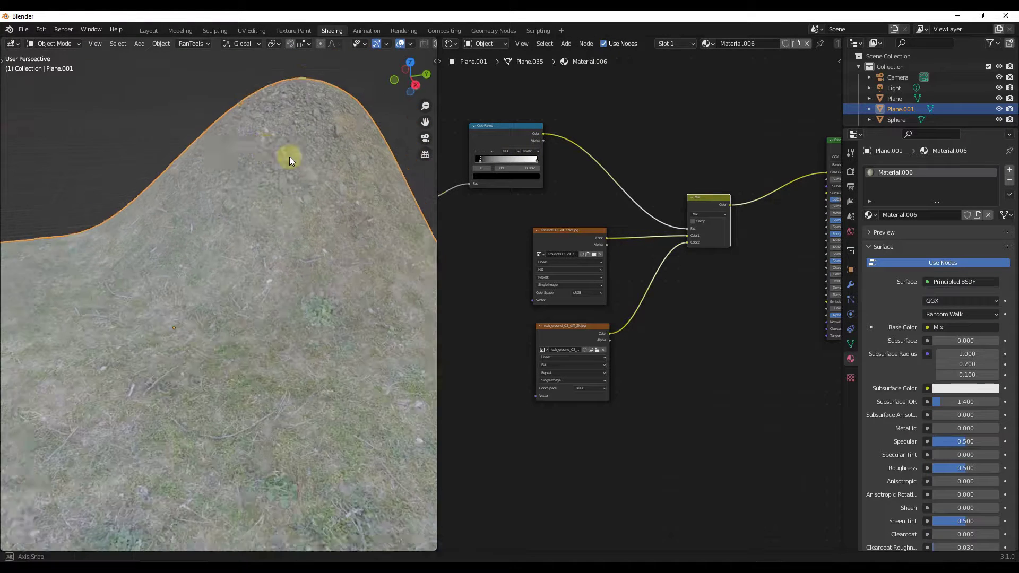
Step: Move the ColorRamp's black and white stops close together to sharpen the transition between grass and rock on the hill
{"action": "scroll", "coordinate": [249, 153], "scroll_direction": "up", "scroll_amount": 5}
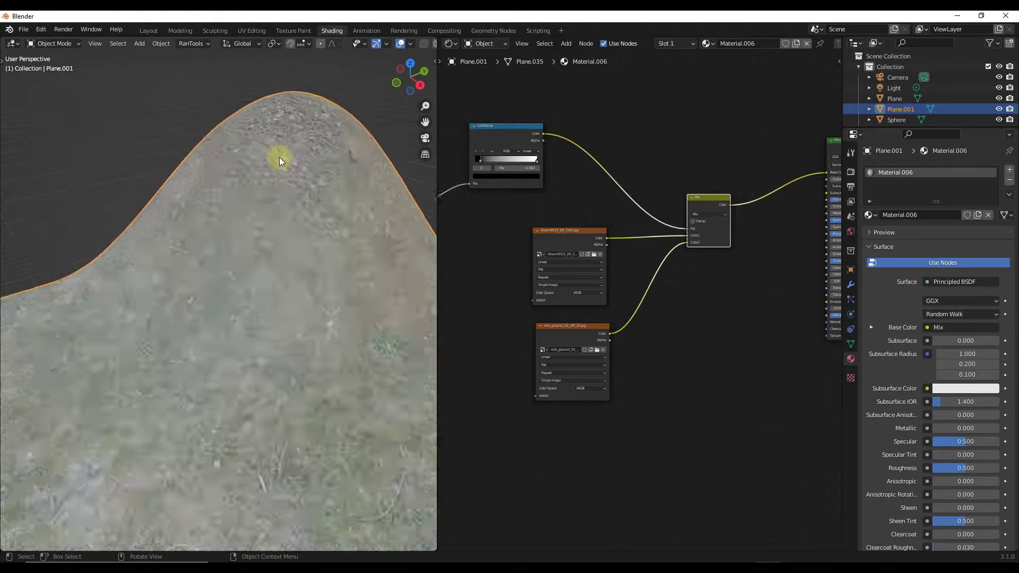
{"action": "scroll", "coordinate": [267, 296], "scroll_direction": "down", "scroll_amount": 5}
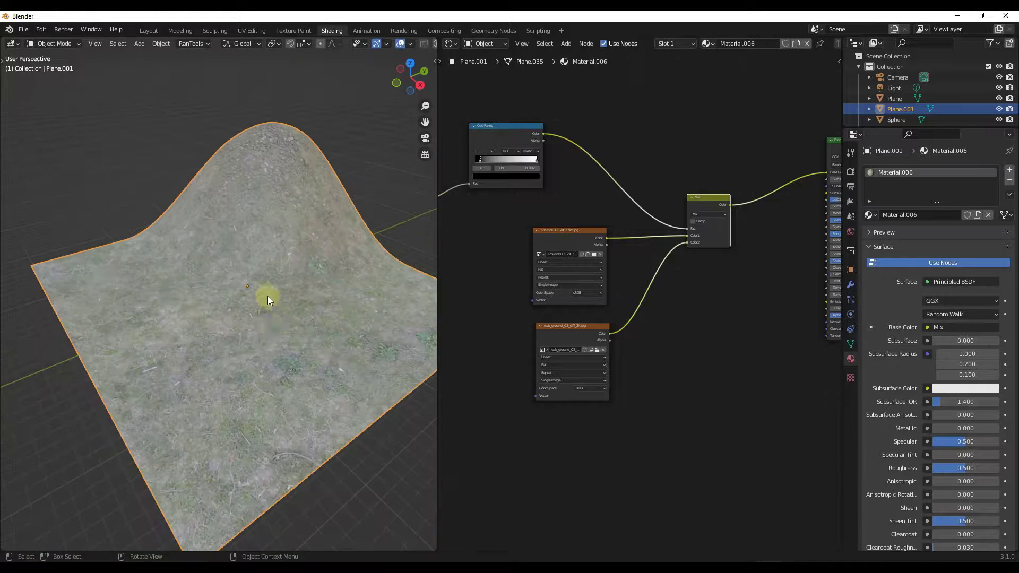
{"action": "scroll", "coordinate": [324, 230], "scroll_direction": "up", "scroll_amount": 4}
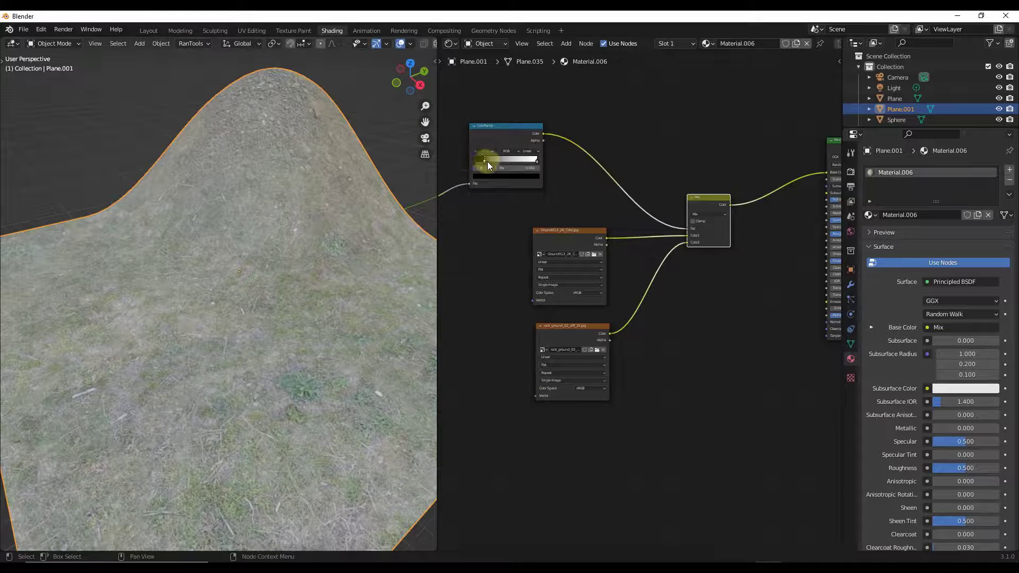
{"action": "left_click", "coordinate": [537, 160]}
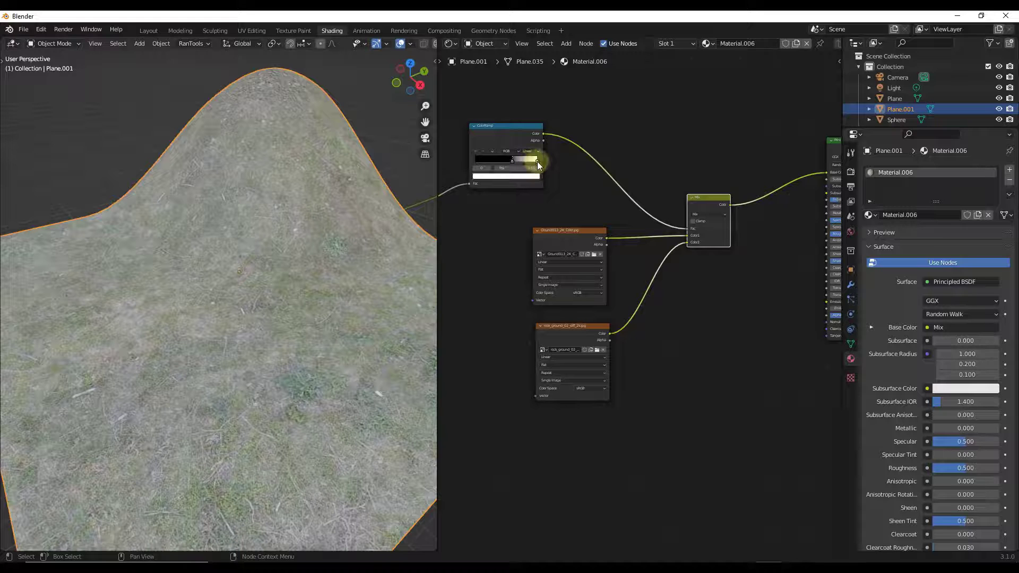
{"action": "left_click_drag", "start_coordinate": [537, 160], "coordinate": [486, 161]}
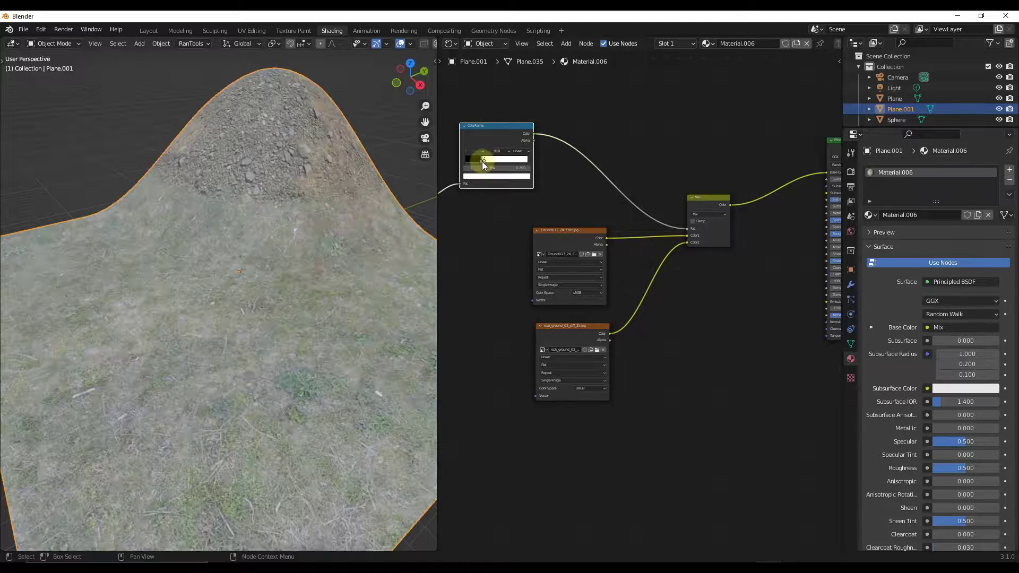
Step: Examine the transition between the rocky peak and the grassy slope on the hill, up close and from a distance
{"action": "middle_click_drag", "start_coordinate": [431, 181], "coordinate": [341, 154]}
{"action": "scroll", "coordinate": [288, 237], "scroll_direction": "up", "scroll_amount": 4}
{"action": "scroll", "coordinate": [287, 260], "scroll_direction": "down", "scroll_amount": 2}
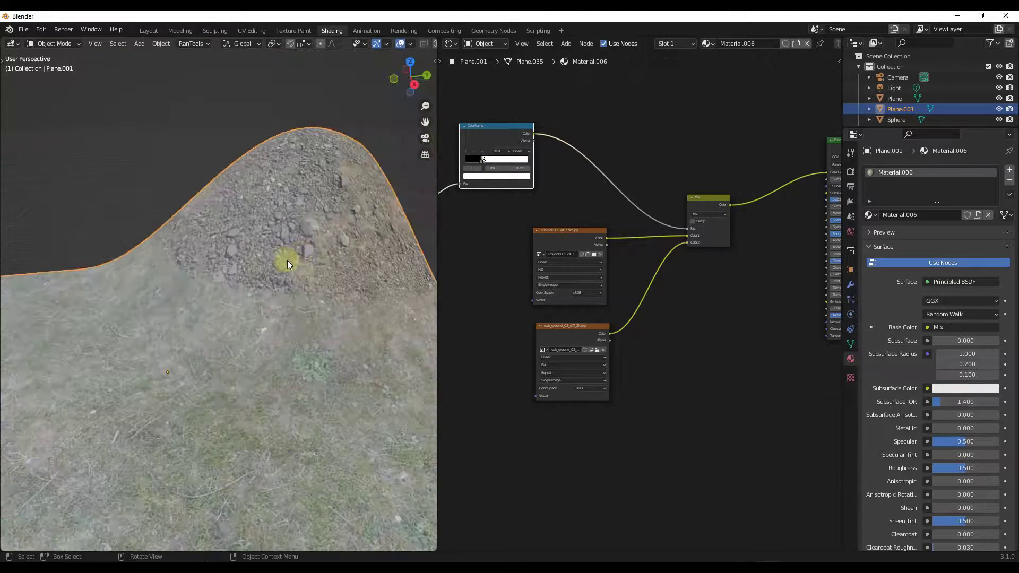
{"action": "key", "text": "Home"}
{"action": "scroll", "coordinate": [311, 194], "scroll_direction": "up", "scroll_amount": 3}
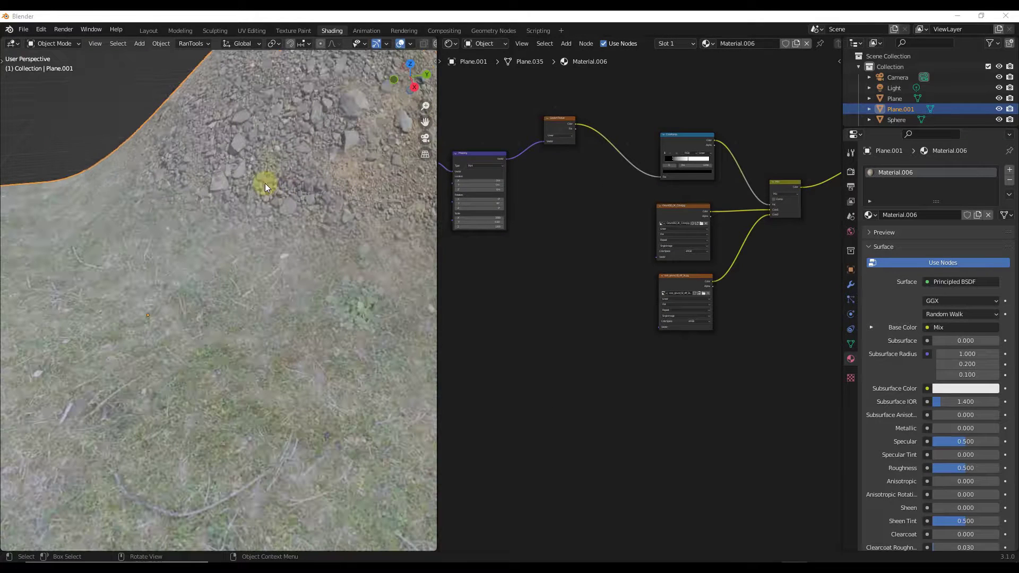
{"action": "scroll", "coordinate": [279, 197], "scroll_direction": "down", "scroll_amount": 5}
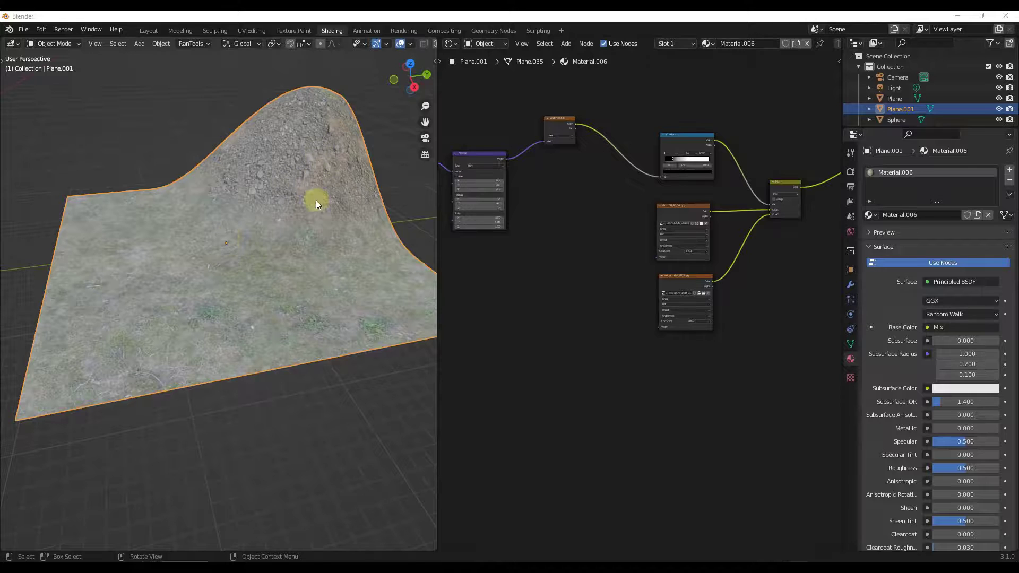
{"action": "scroll", "coordinate": [193, 195], "scroll_direction": "up", "scroll_amount": 3}
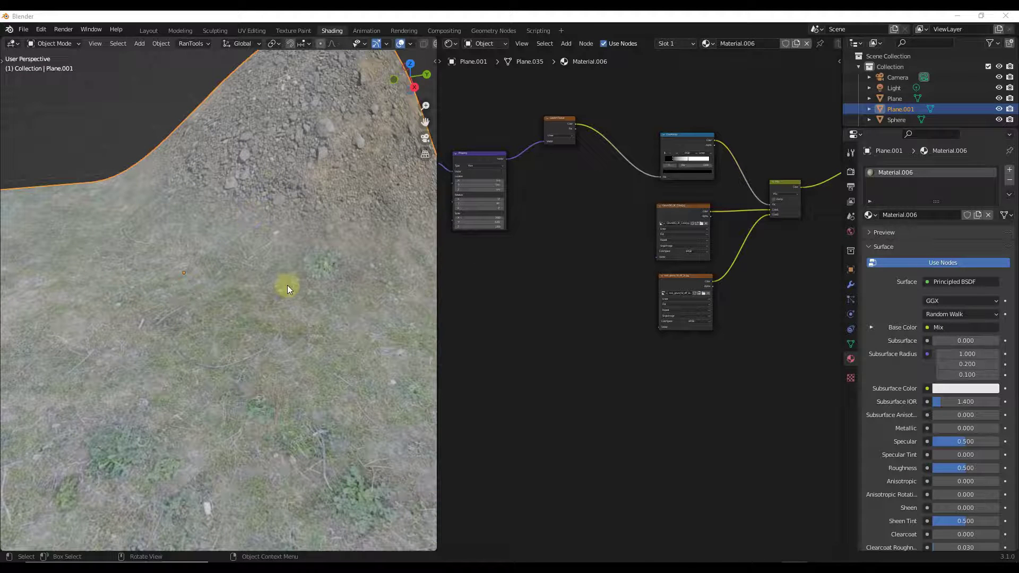
Step: Place a Noise Texture below the Gradient Texture and feed its Color into Color2 of a MixRGB node inserted before the ColorRamp
{"action": "scroll", "coordinate": [655, 133], "scroll_direction": "up", "scroll_amount": 3}
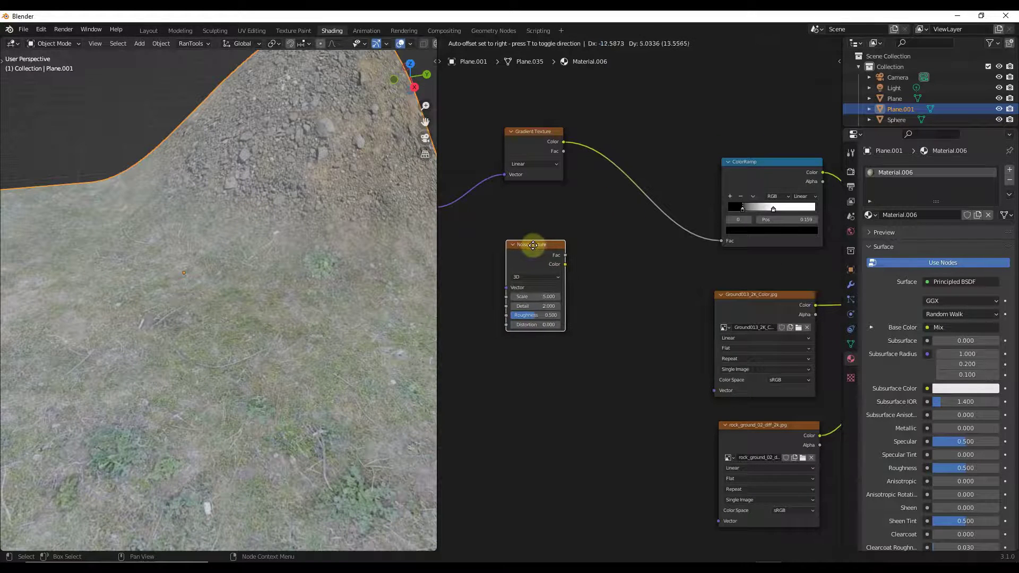
{"action": "left_click", "coordinate": [530, 244]}
{"action": "key", "text": "shift+a"}
{"action": "type", "text": "mix"}
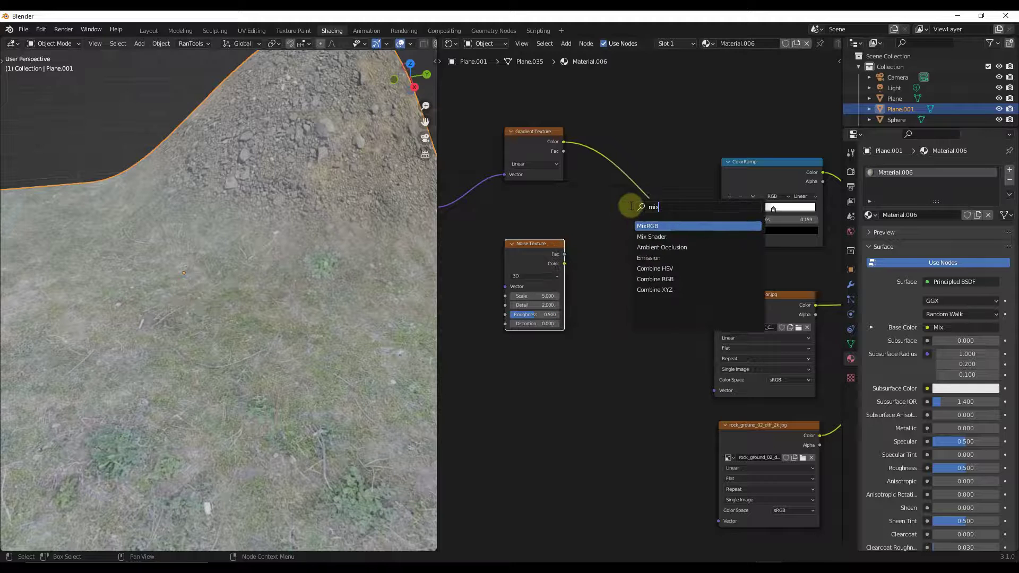
{"action": "key", "text": "Return"}
{"action": "left_click", "coordinate": [634, 173]}
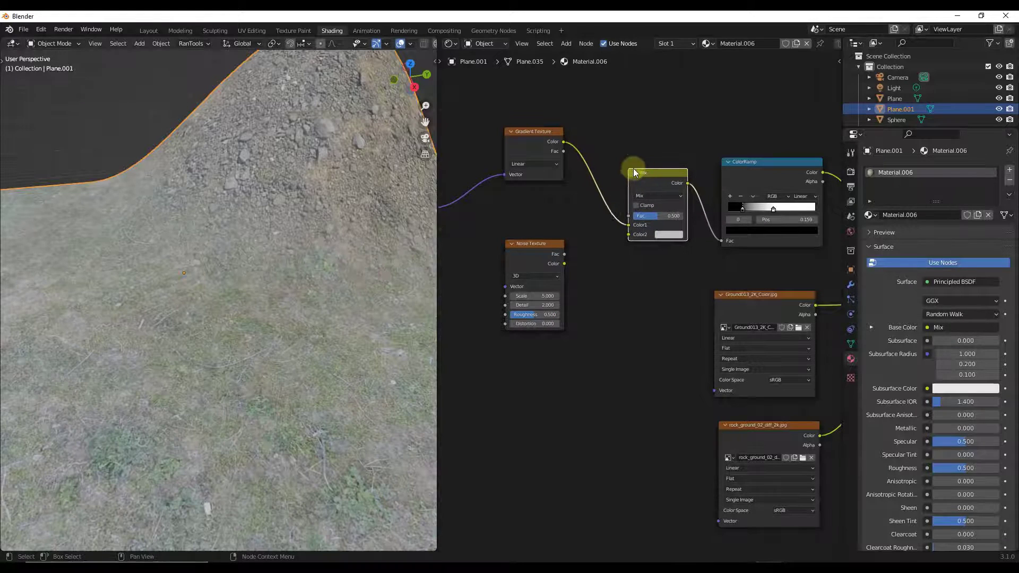
{"action": "left_click_drag", "start_coordinate": [565, 264], "coordinate": [629, 235]}
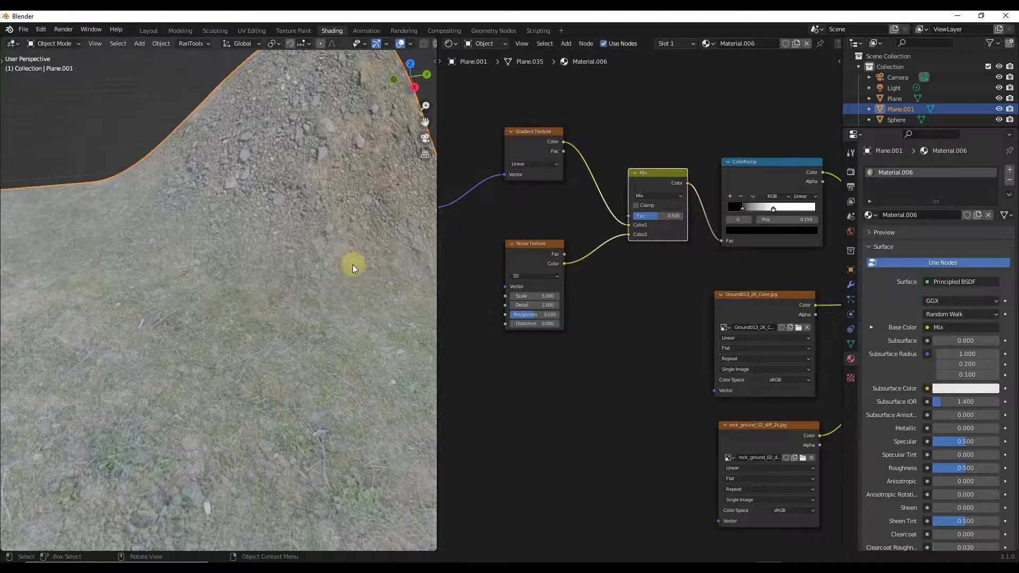
Step: Set the Fac of the gradient-and-noise Mix node to 0.633 and inspect the blend across the hill
{"action": "scroll", "coordinate": [271, 279], "scroll_direction": "down", "scroll_amount": 4}
{"action": "scroll", "coordinate": [271, 280], "scroll_direction": "up", "scroll_amount": 3}
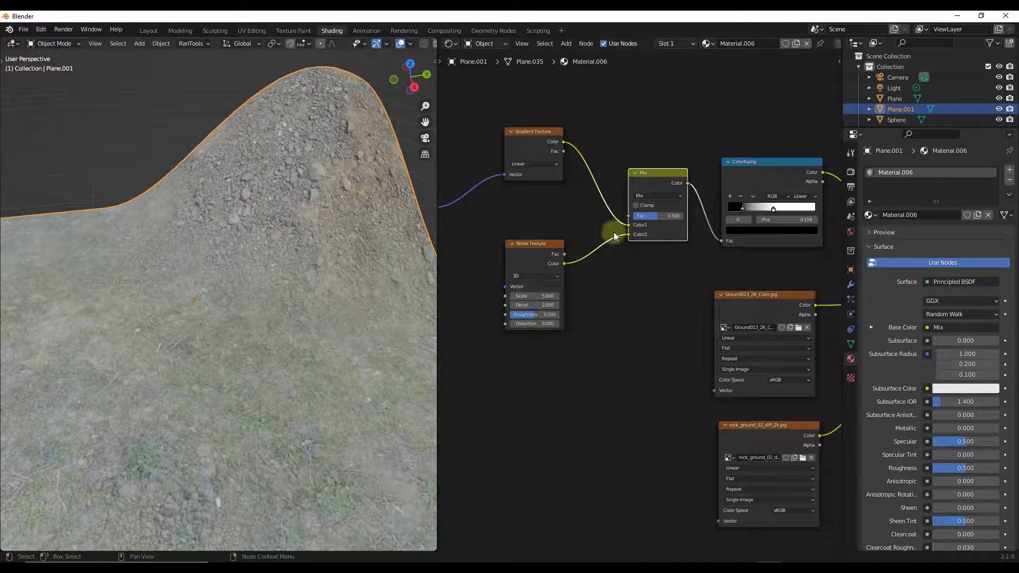
{"action": "left_click_drag", "start_coordinate": [660, 222], "coordinate": [669, 220]}
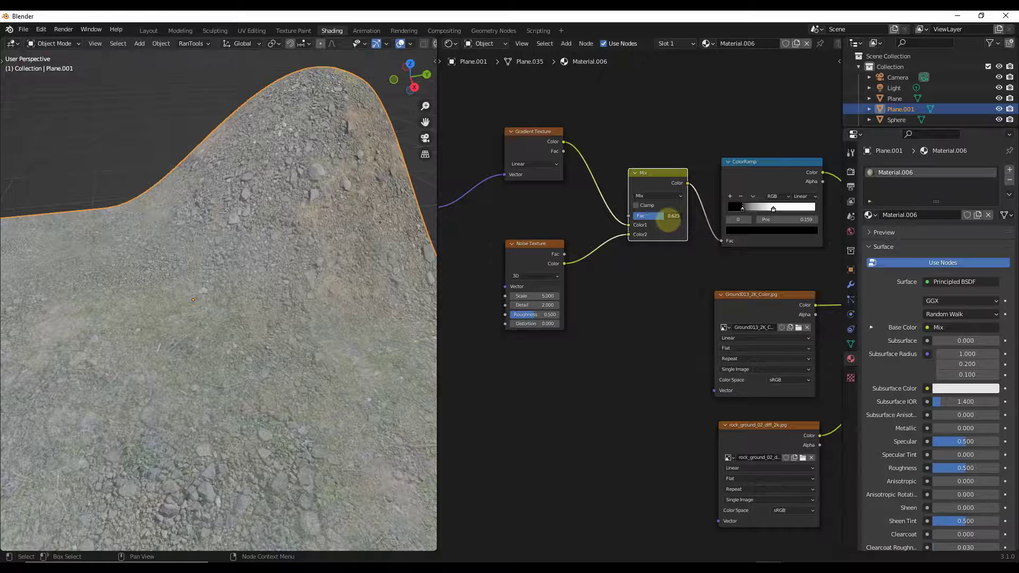
{"action": "scroll", "coordinate": [253, 330], "scroll_direction": "down", "scroll_amount": 5}
{"action": "scroll", "coordinate": [255, 345], "scroll_direction": "up", "scroll_amount": 1}
{"action": "scroll", "coordinate": [554, 266], "scroll_direction": "down", "scroll_amount": 2}
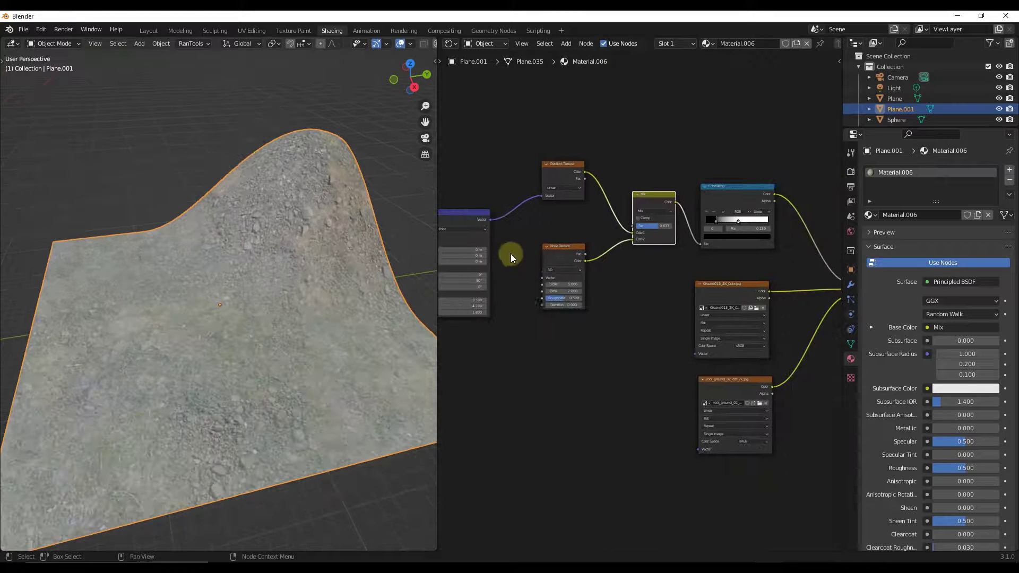
Step: Connect the Mapping node's Vector output to the Noise Texture's Vector input and inspect the texture distribution on the hill
{"action": "scroll", "coordinate": [496, 225], "scroll_direction": "up", "scroll_amount": 1}
{"action": "left_click_drag", "start_coordinate": [485, 220], "coordinate": [552, 293]}
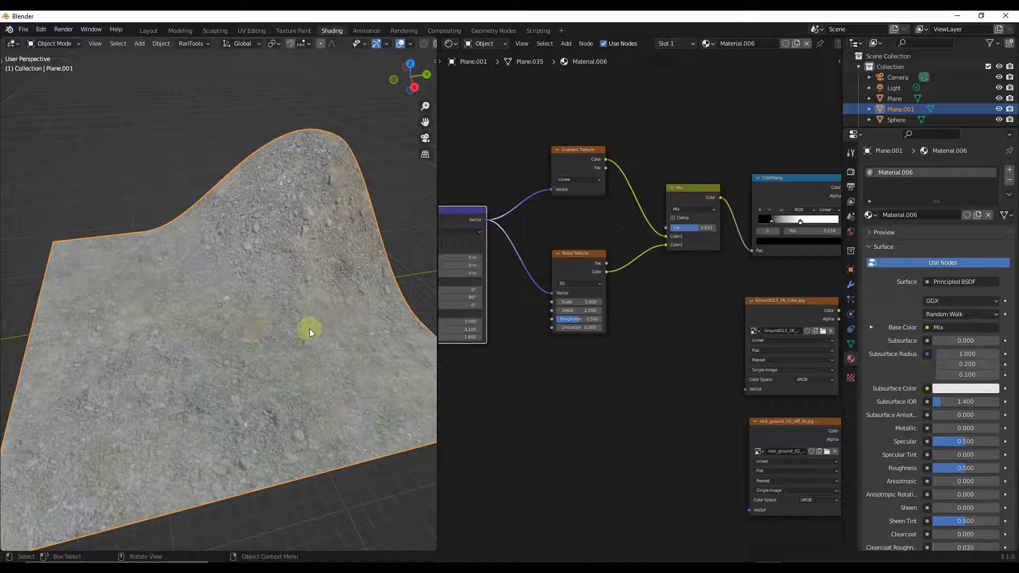
{"action": "scroll", "coordinate": [244, 431], "scroll_direction": "up", "scroll_amount": 4}
{"action": "scroll", "coordinate": [266, 428], "scroll_direction": "down", "scroll_amount": 2}
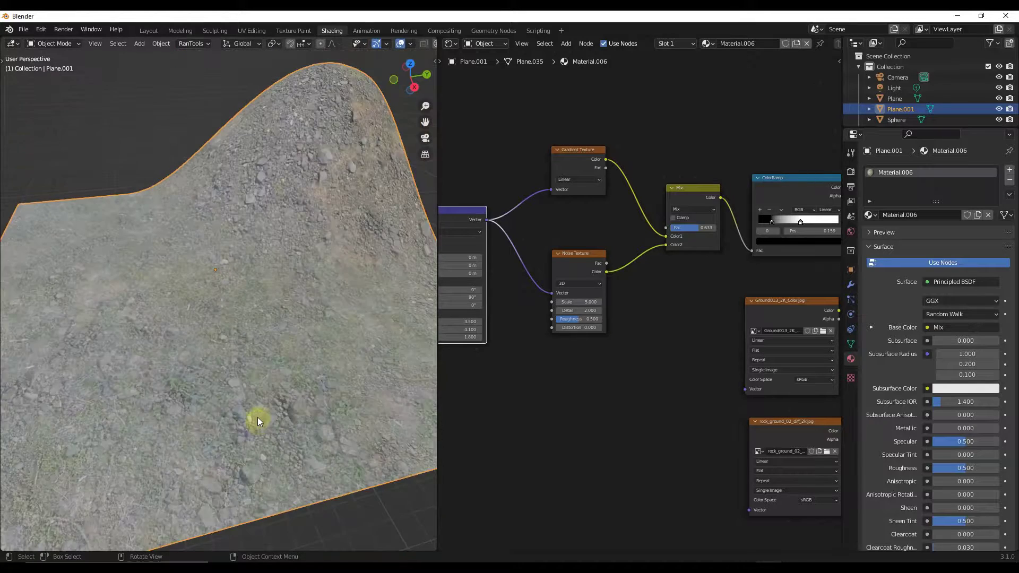
{"action": "scroll", "coordinate": [257, 417], "scroll_direction": "down", "scroll_amount": 3}
{"action": "scroll", "coordinate": [268, 390], "scroll_direction": "up", "scroll_amount": 3}
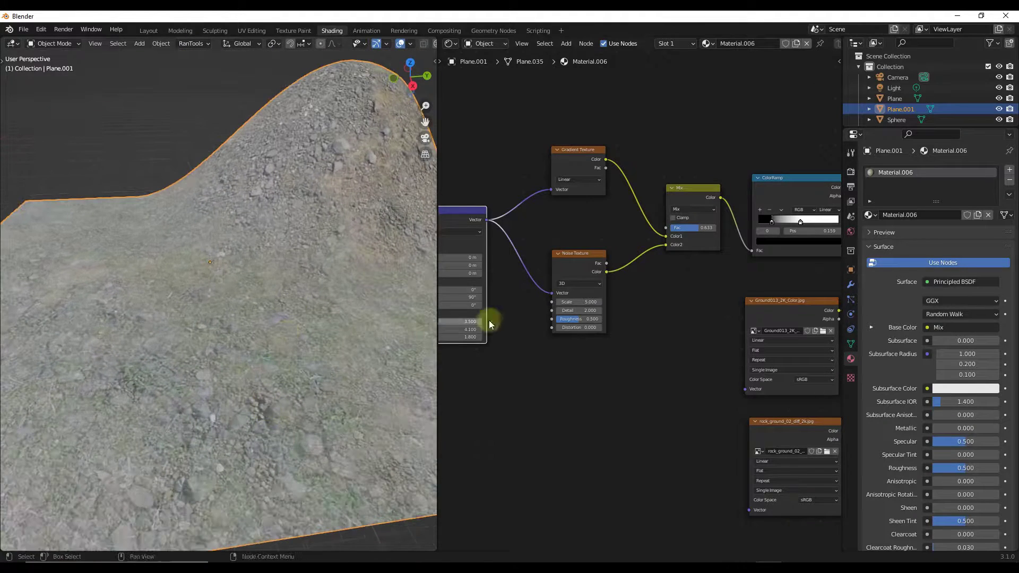
Step: Set the Noise Texture's scale to 21.8 and detail to 4.4, and insert a duplicate ColorRamp between it and the Mix node
{"action": "mouse_move", "coordinate": [578, 302]}
{"action": "left_mouse_down"}
{"action": "mouse_move", "coordinate": [614, 301]}
{"action": "mouse_move", "coordinate": [496, 313]}
{"action": "mouse_move", "coordinate": [588, 312]}
{"action": "left_mouse_up"}
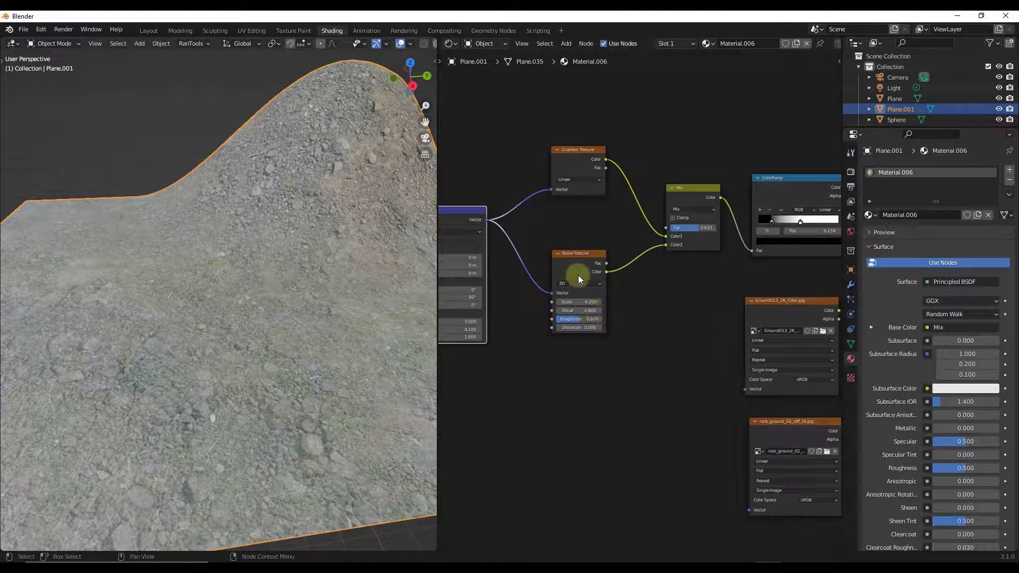
{"action": "left_click_drag", "start_coordinate": [578, 275], "coordinate": [543, 292]}
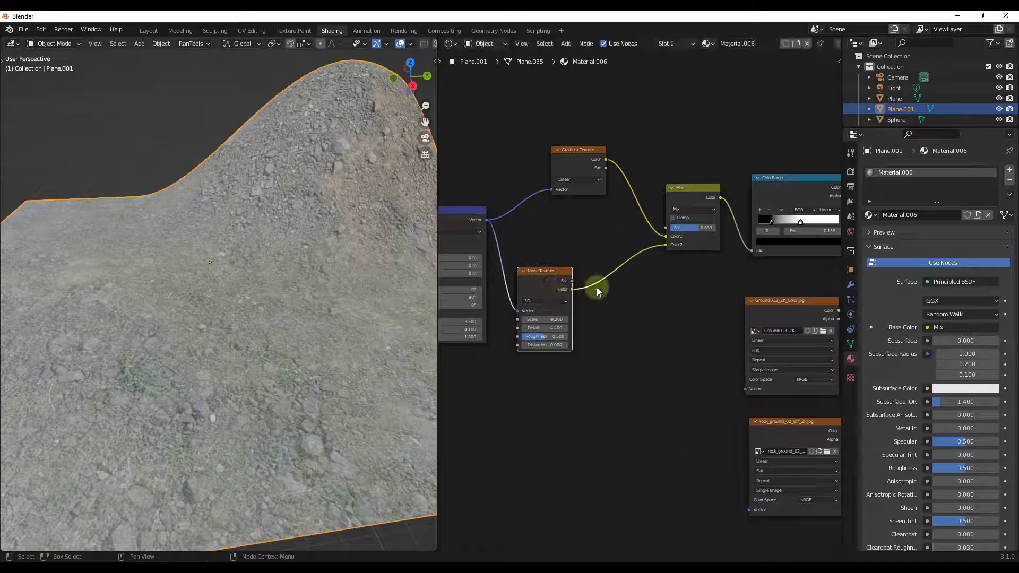
{"action": "left_click", "coordinate": [791, 189]}
{"action": "key", "text": "shift+d"}
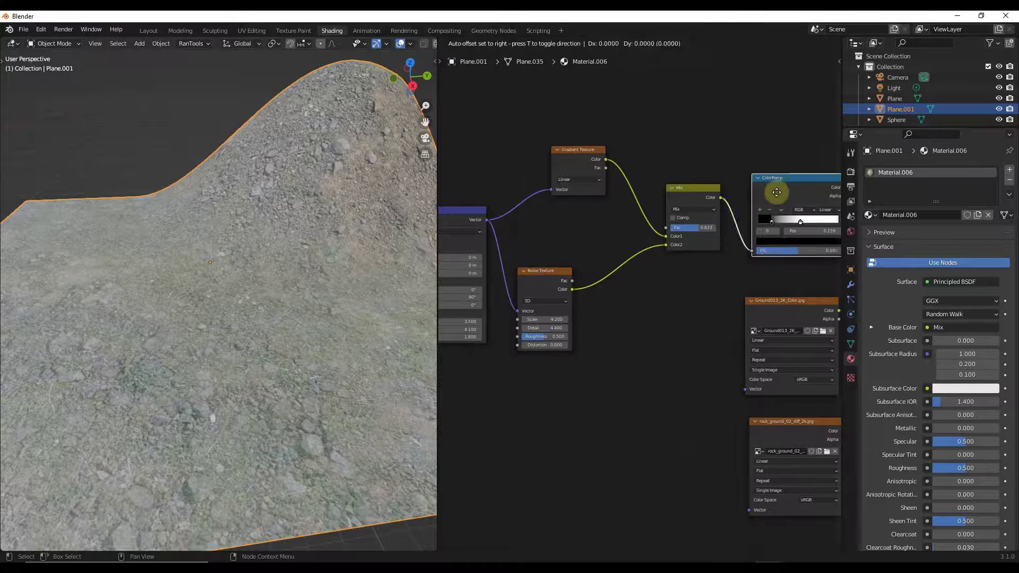
{"action": "left_click", "coordinate": [643, 250]}
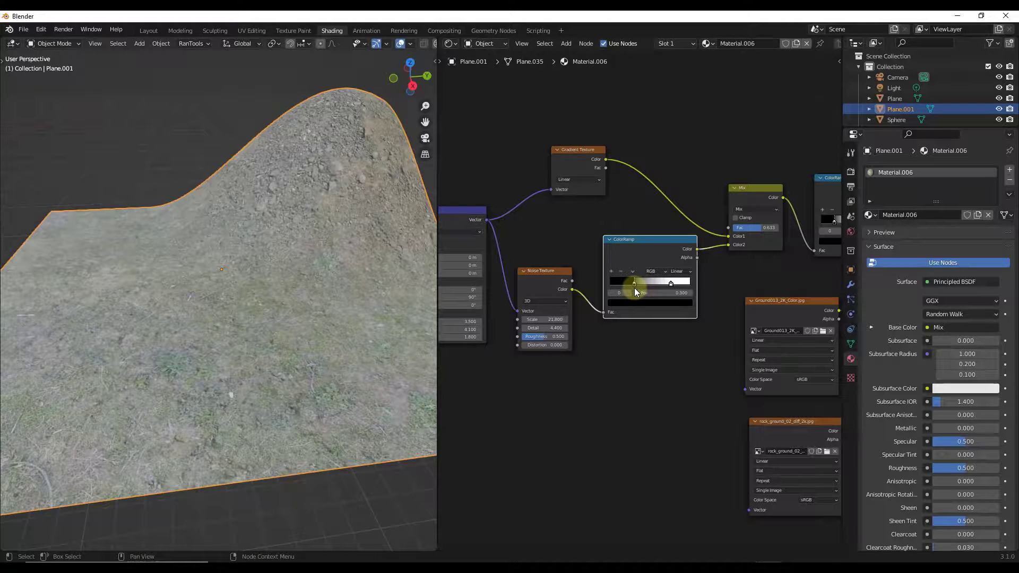
Step: Set the white stop of the noise ColorRamp to position 0.741 and check the rock and grass patches on the hill
{"action": "mouse_move", "coordinate": [670, 284]}
{"action": "left_mouse_down"}
{"action": "mouse_move", "coordinate": [656, 282]}
{"action": "mouse_move", "coordinate": [668, 283]}
{"action": "left_mouse_up"}
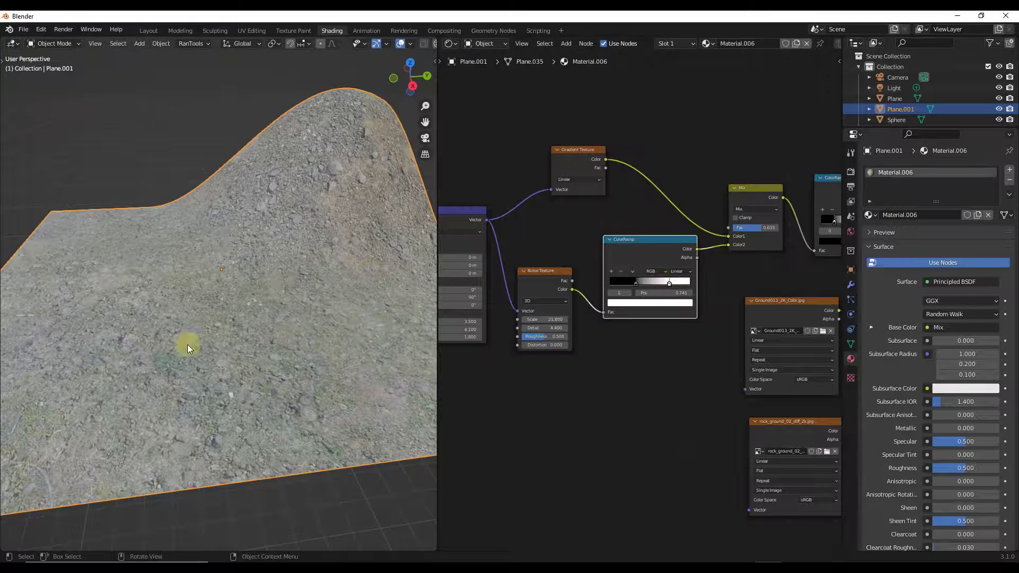
{"action": "middle_click_drag", "start_coordinate": [187, 346], "coordinate": [268, 307]}
{"action": "scroll", "coordinate": [286, 267], "scroll_direction": "up", "scroll_amount": 4}
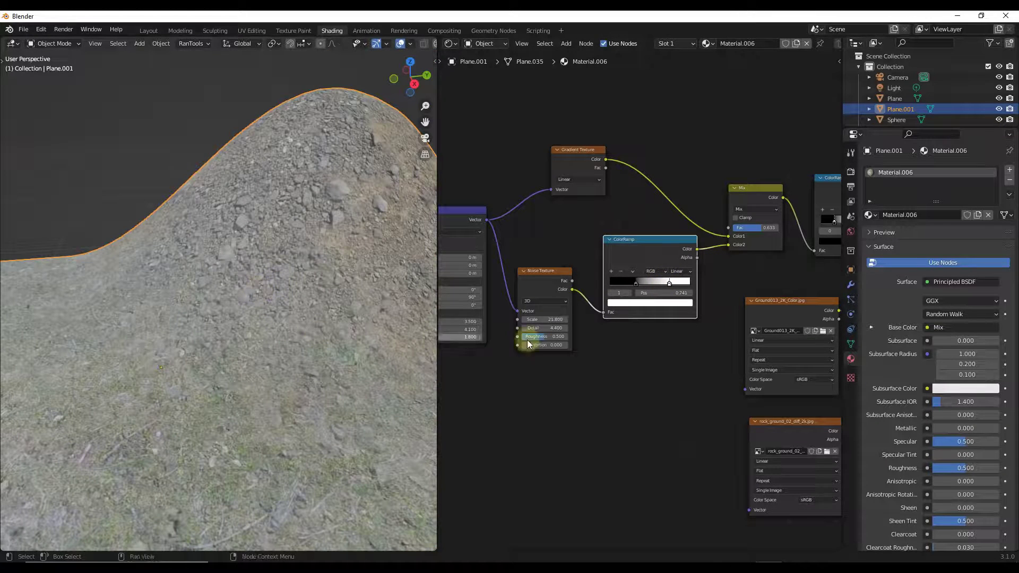
Step: Set the Mapping node's Z scale to 5.9 and inspect the grass and rock blend on the hill
{"action": "scroll", "coordinate": [621, 326], "scroll_direction": "down", "scroll_amount": 2}
{"action": "scroll", "coordinate": [496, 331], "scroll_direction": "up", "scroll_amount": 2}
{"action": "mouse_move", "coordinate": [505, 338]}
{"action": "left_mouse_down"}
{"action": "mouse_move", "coordinate": [492, 341]}
{"action": "mouse_move", "coordinate": [586, 339]}
{"action": "mouse_move", "coordinate": [490, 339]}
{"action": "mouse_move", "coordinate": [504, 338]}
{"action": "left_mouse_up"}
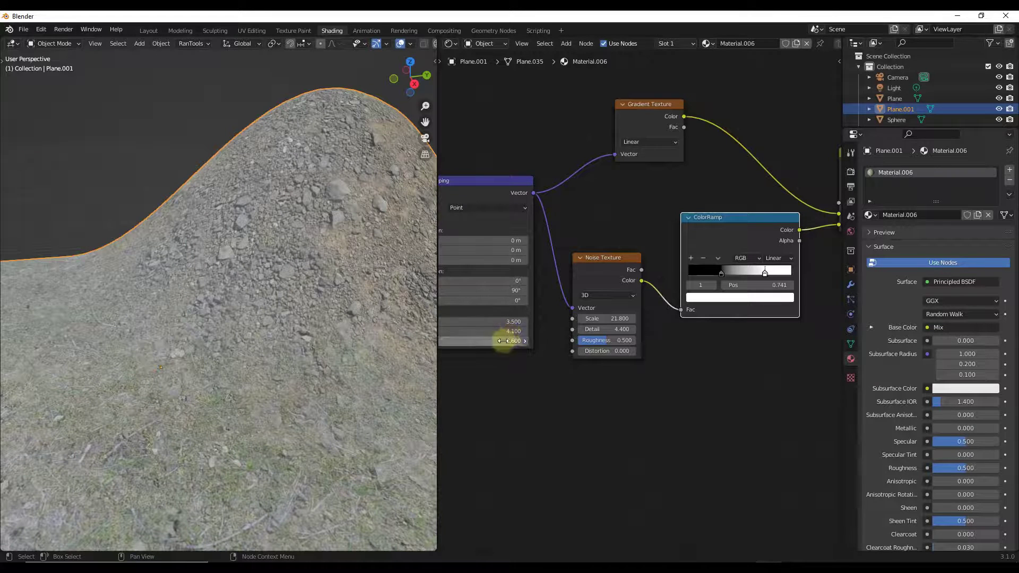
{"action": "left_click_drag", "start_coordinate": [518, 341], "coordinate": [526, 341]}
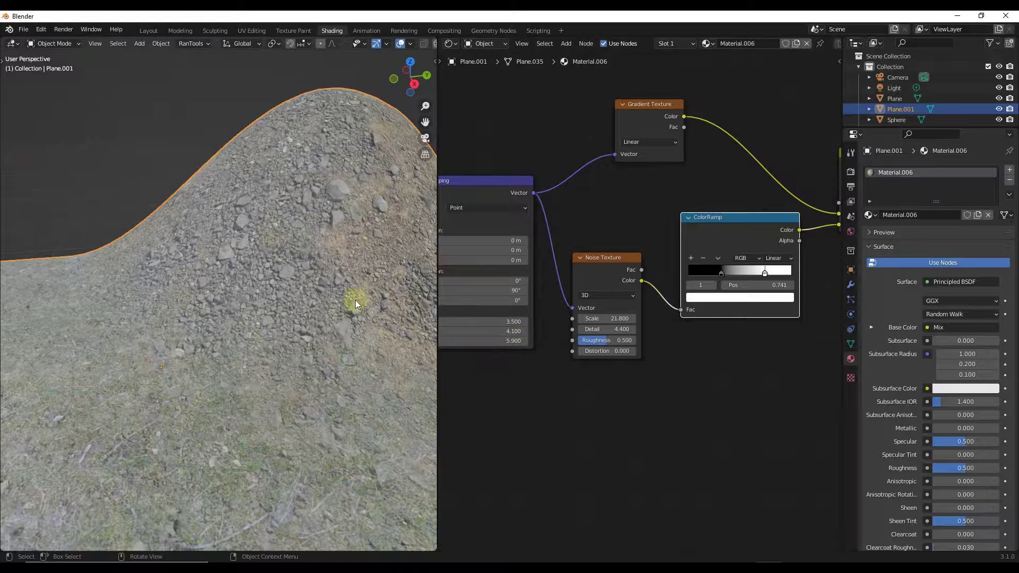
{"action": "middle_click_drag", "start_coordinate": [355, 300], "coordinate": [345, 319]}
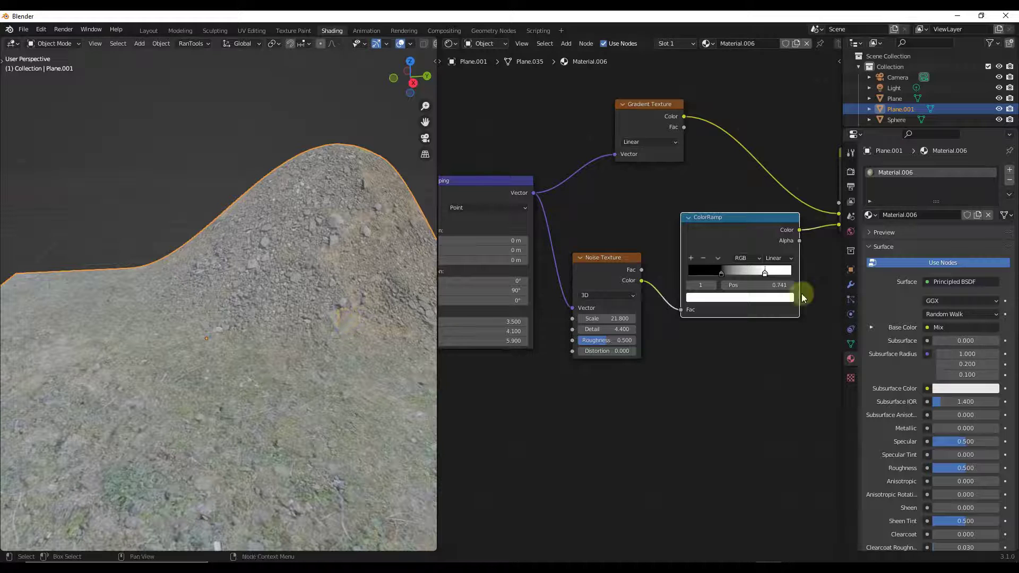